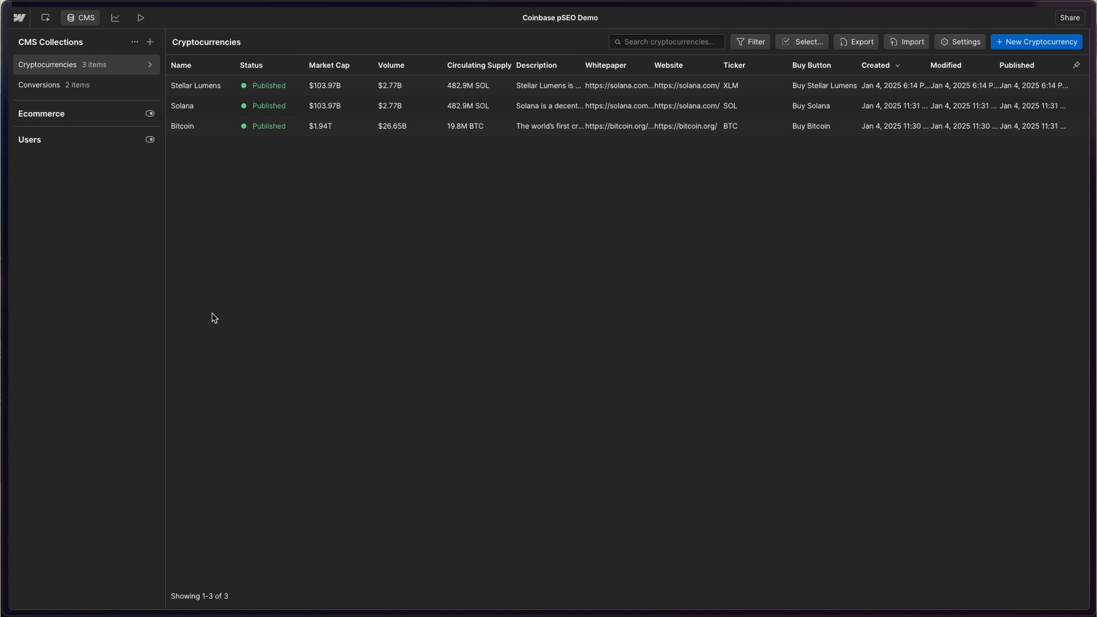
pyautogui.click(57, 87)
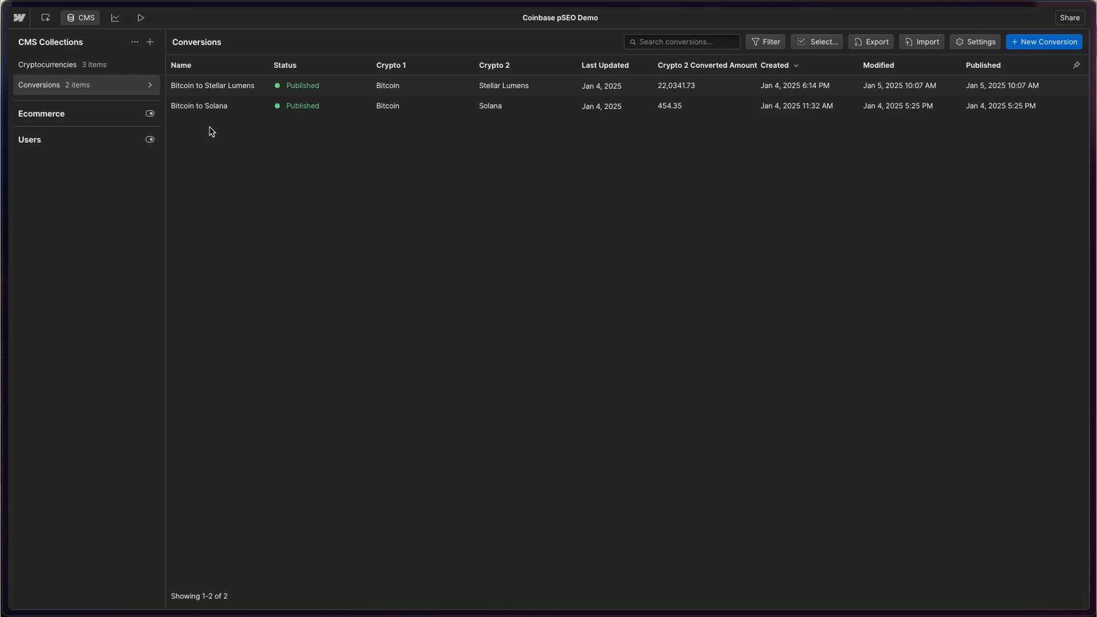
pyautogui.click(208, 109)
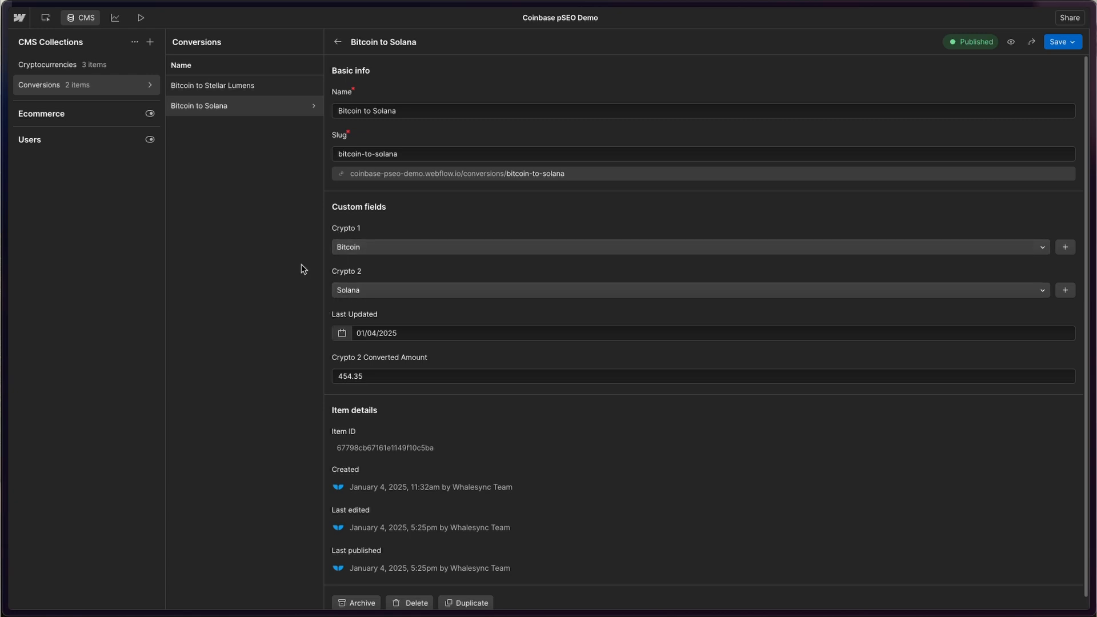
pyautogui.click(368, 249)
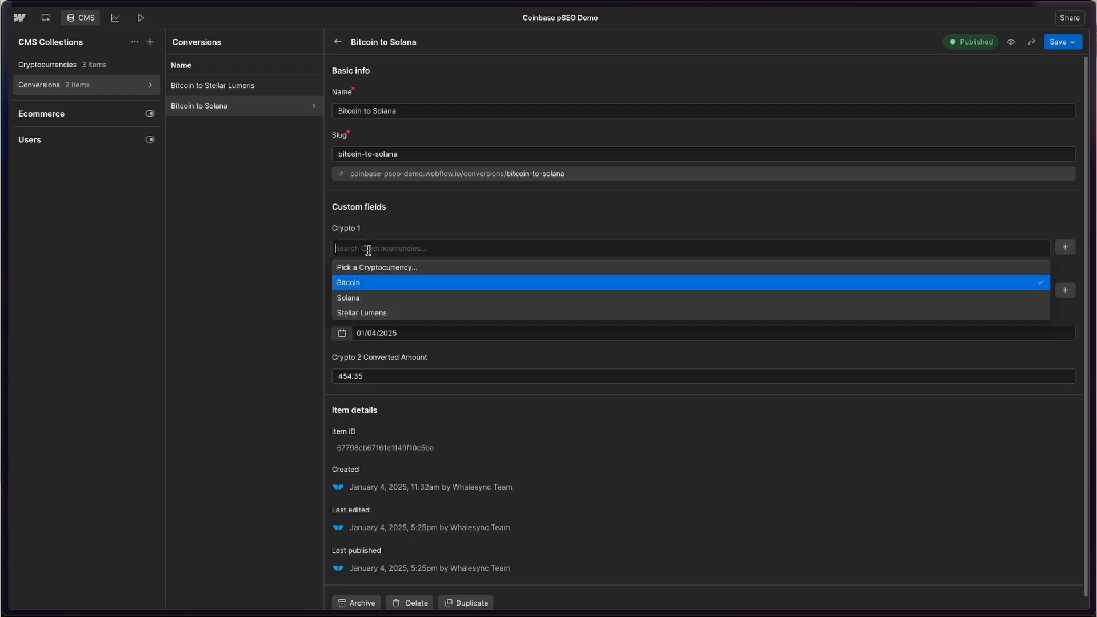
pyautogui.click(360, 227)
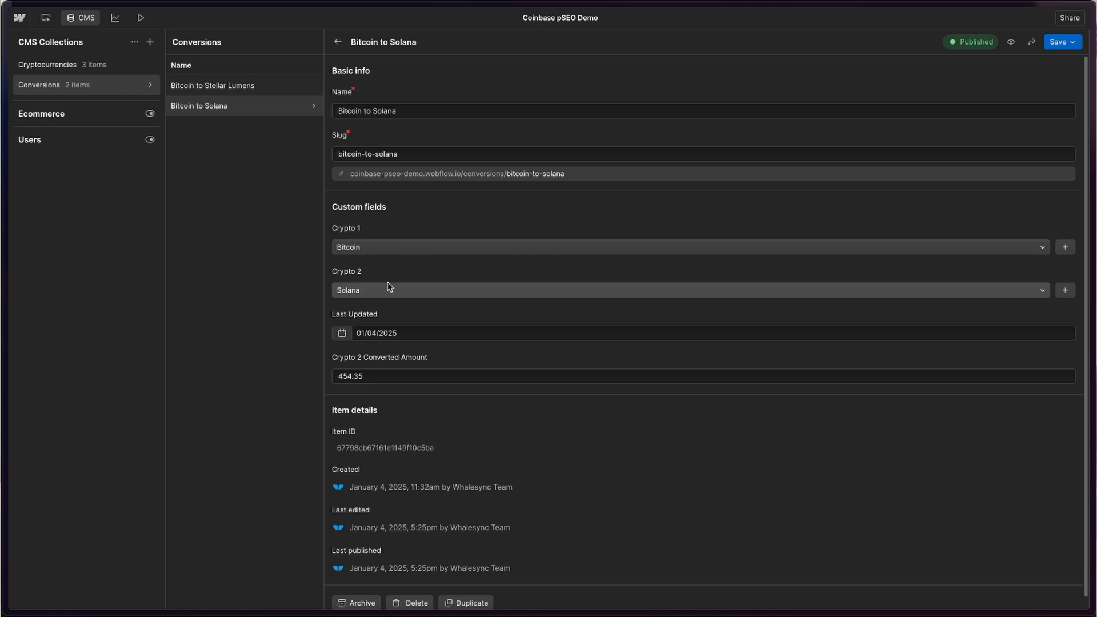
pyautogui.click(44, 64)
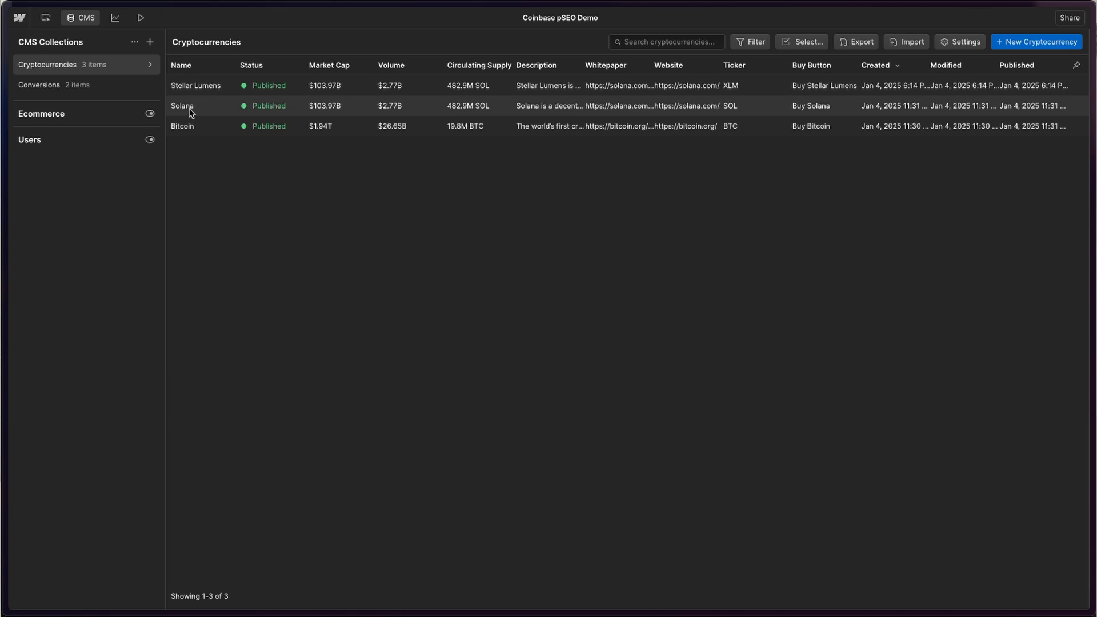
# - Open the Bitcoin item in the CMS and scroll through its fields
pyautogui.click(190, 130)
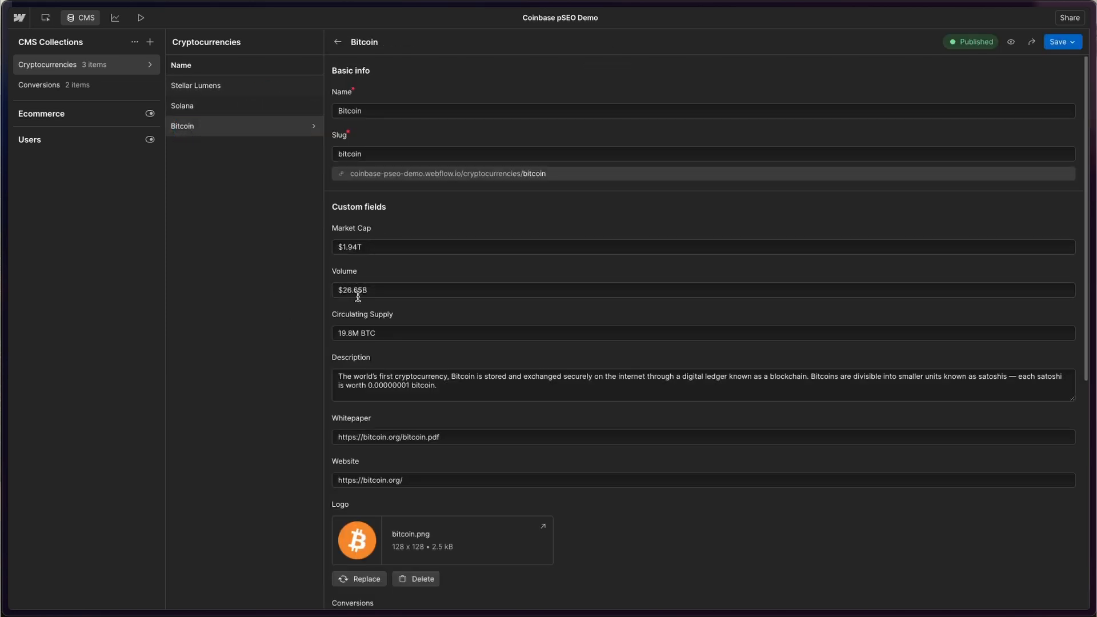
pyautogui.scroll(-2, 360, 294)
pyautogui.scroll(-6, 384, 337)
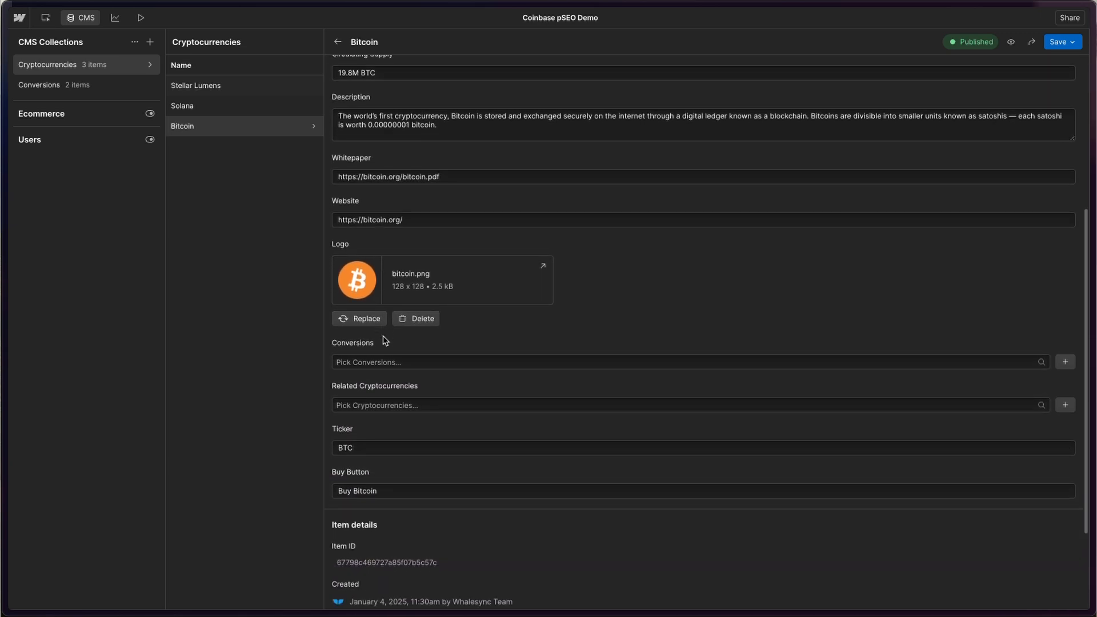
pyautogui.scroll(-3, 386, 340)
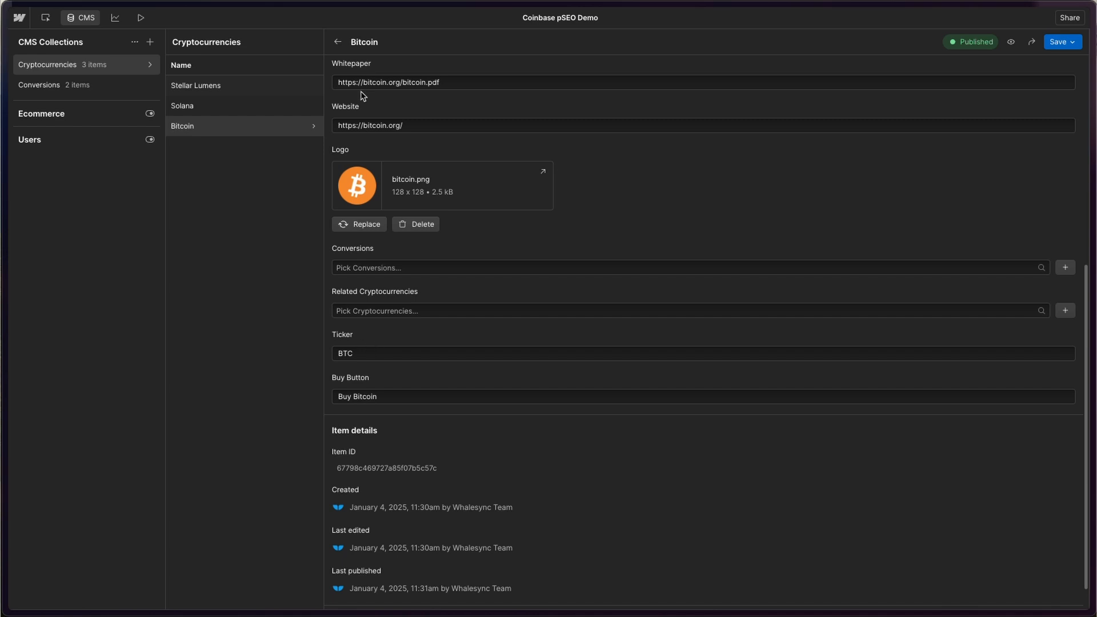
# - Revisit the Bitcoin to Solana conversion item, then return to the Designer's Pages list
pyautogui.click(55, 89)
pyautogui.click(226, 105)
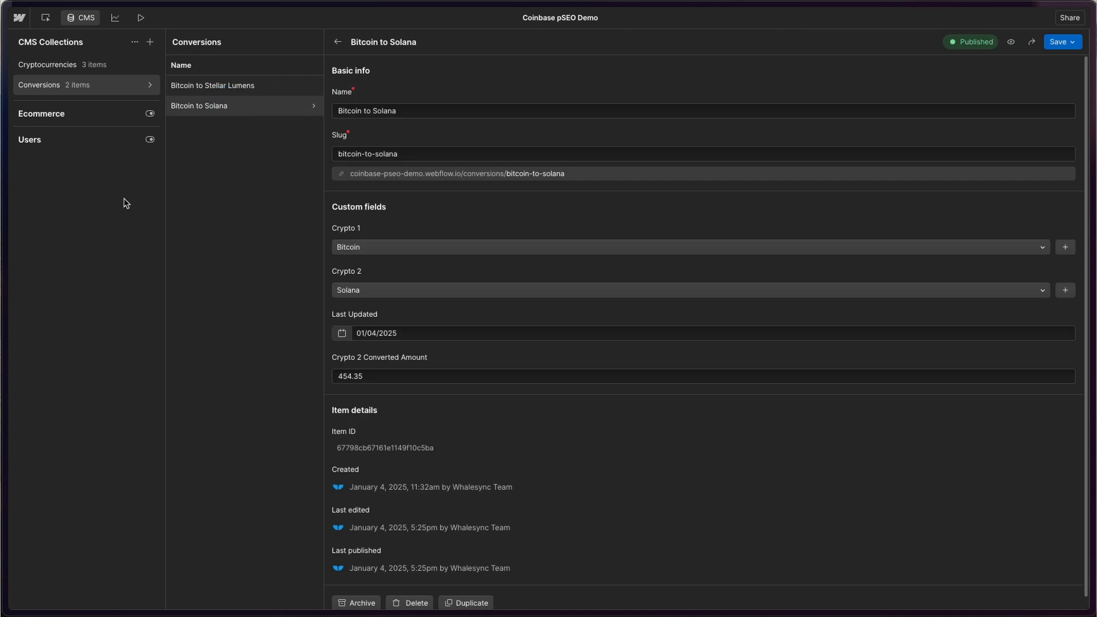
pyautogui.click(84, 17)
pyautogui.click(24, 70)
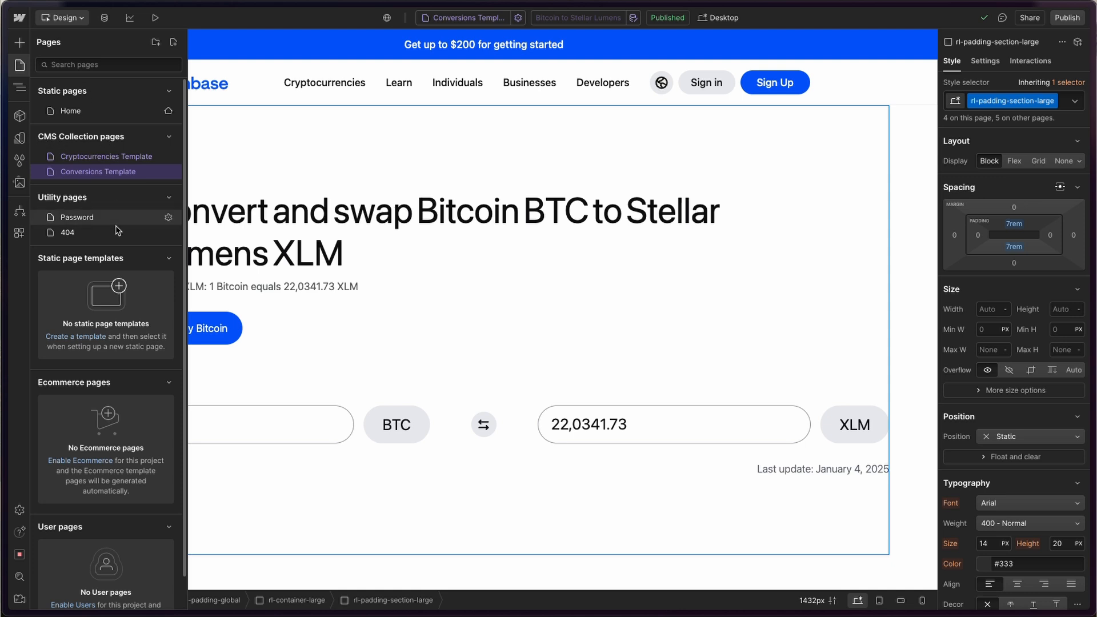
# - Preview the Conversions Template with the Bitcoin to Solana item and scroll through its stats
pyautogui.click(561, 233)
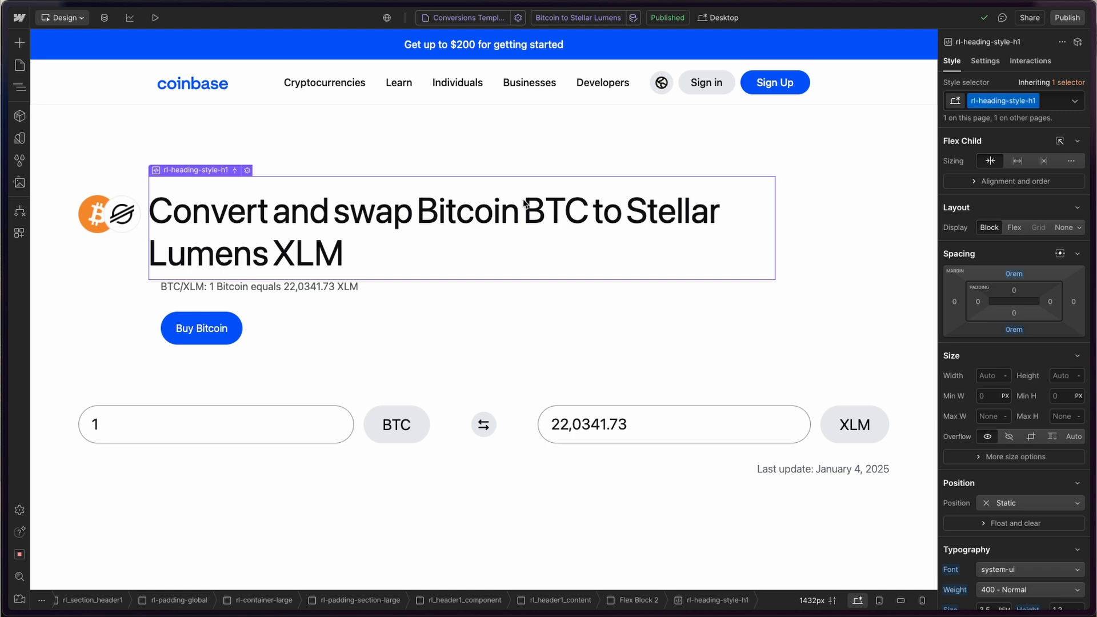
pyautogui.click(558, 19)
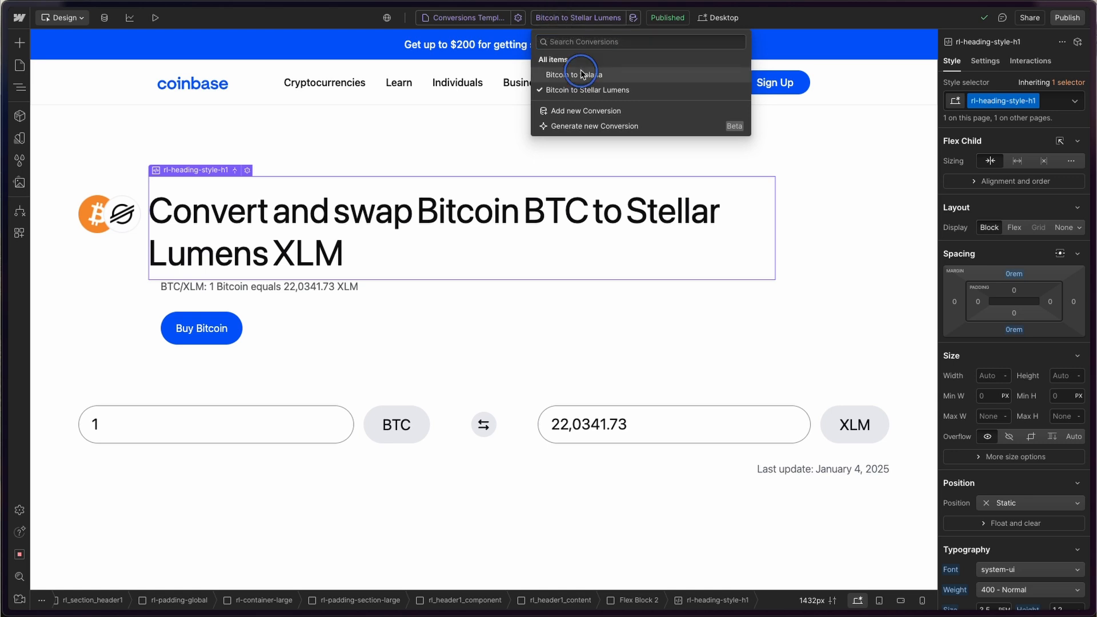
pyautogui.click(582, 75)
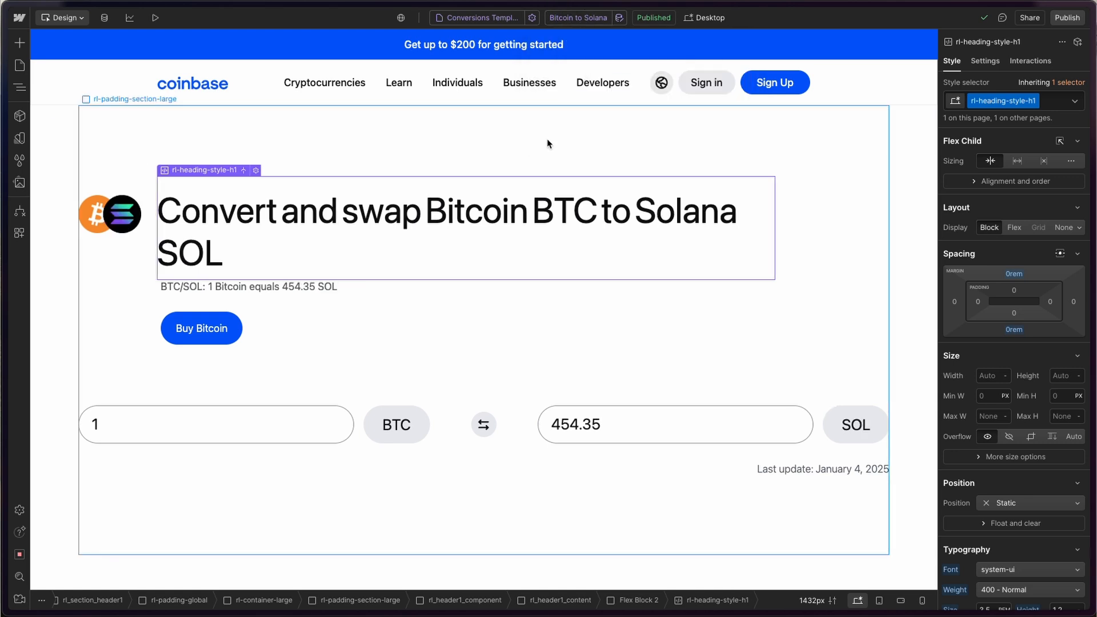
pyautogui.scroll(-3, 547, 143)
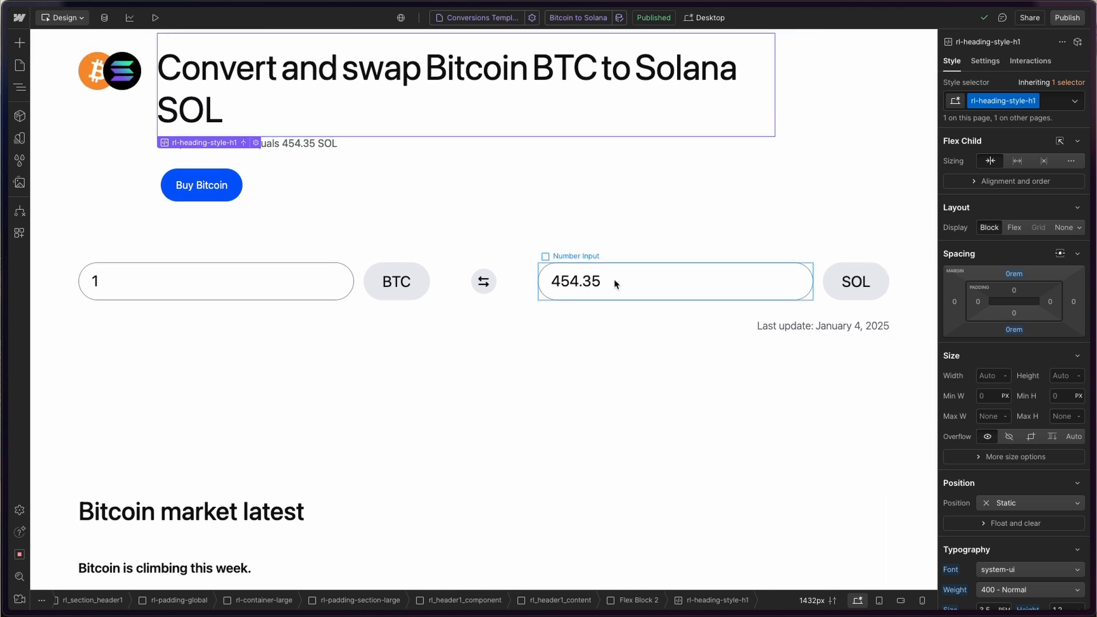
pyautogui.scroll(1, 414, 255)
pyautogui.scroll(-7, 475, 162)
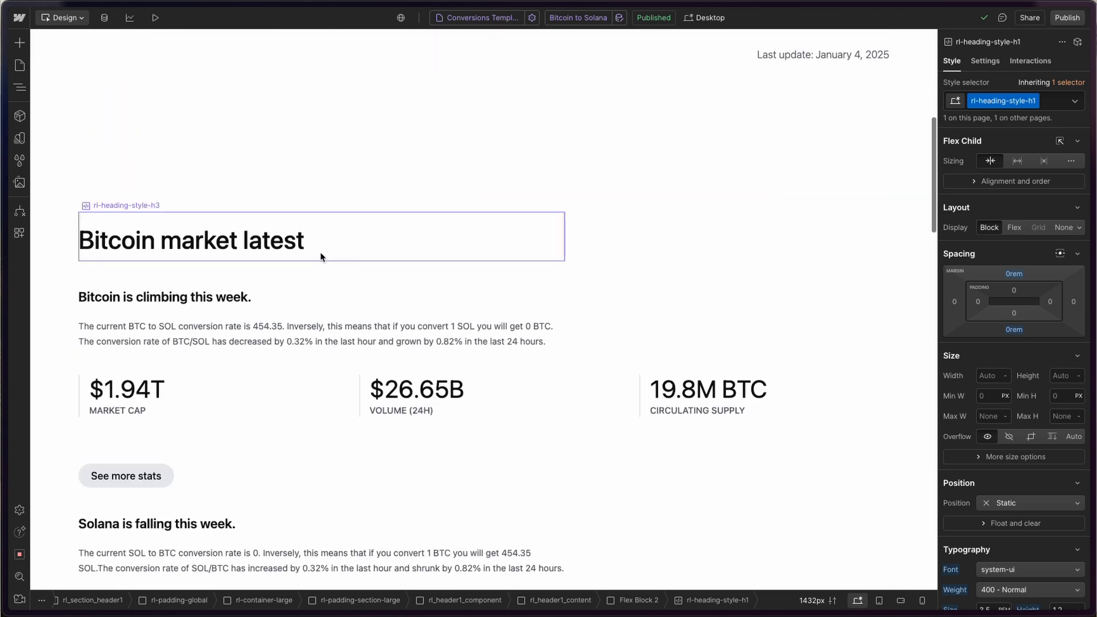
pyautogui.scroll(-4, 321, 253)
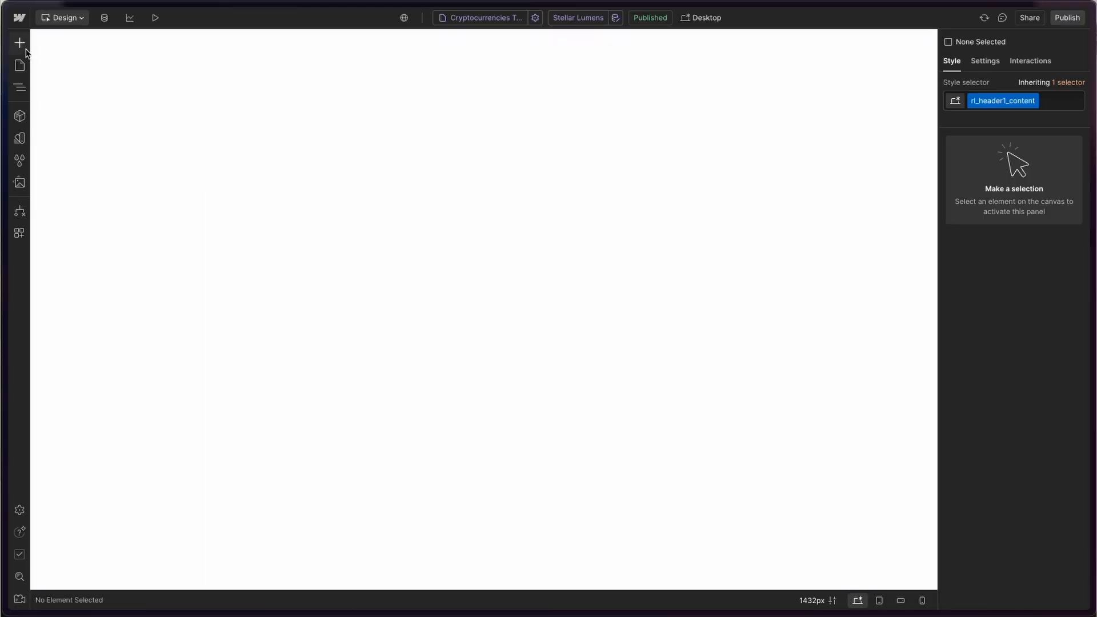
# - Open the Add Elements panel from the left toolbar
pyautogui.click(22, 46)
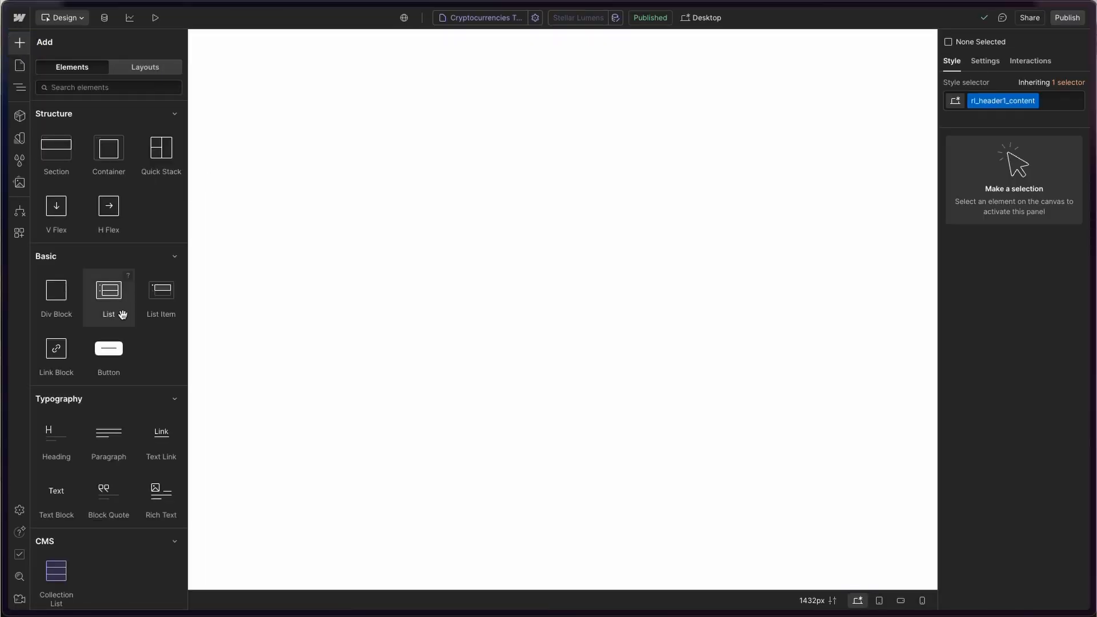
# - Insert a heading at the top of the page reading 'Hello World'
pyautogui.scroll(-1, 80, 377)
pyautogui.click(67, 407)
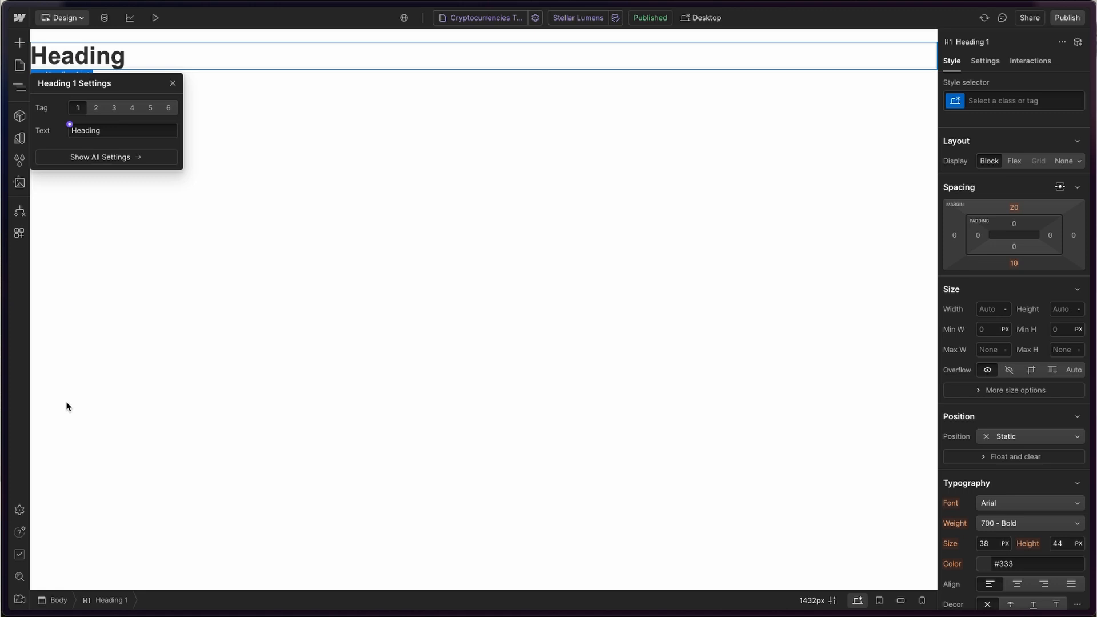
pyautogui.doubleClick(91, 55)
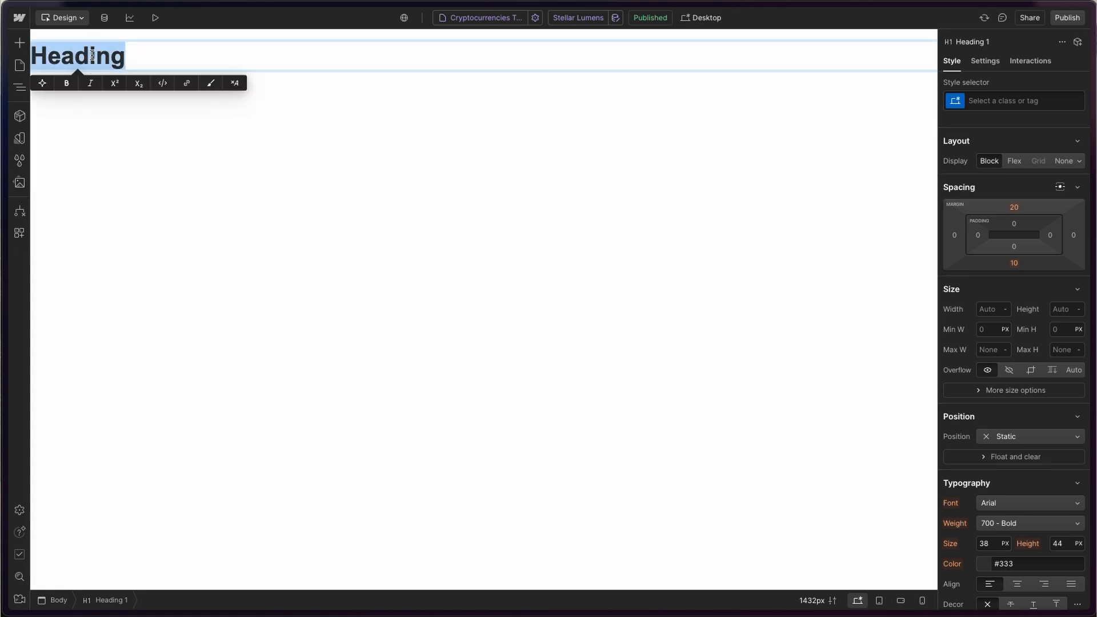
pyautogui.write('Hello World')
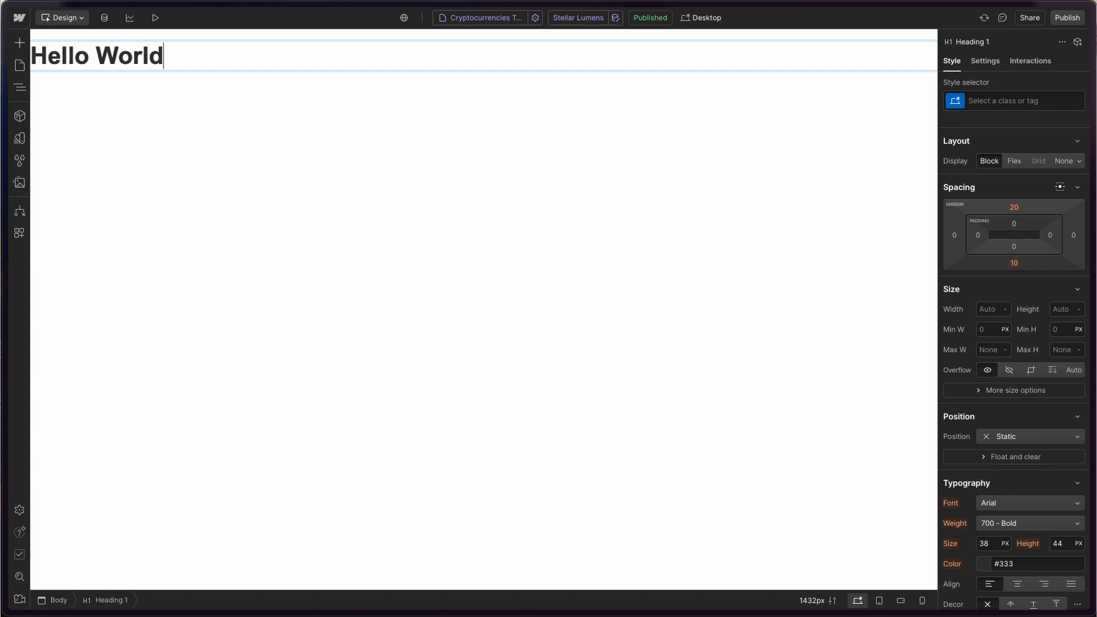
pyautogui.click(188, 124)
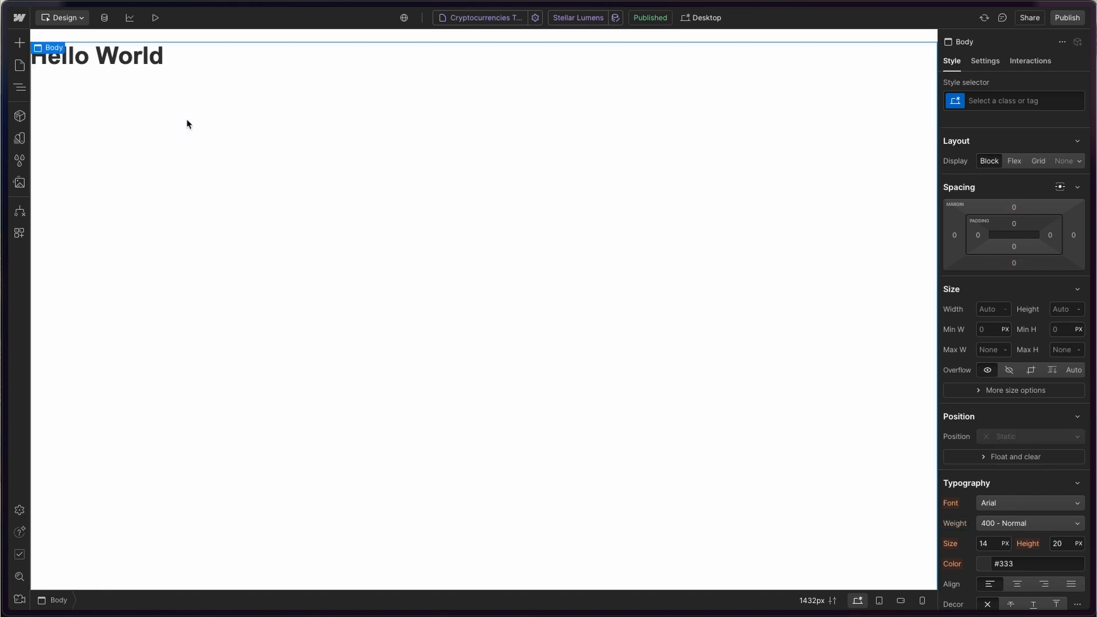
# - In the heading's settings, list the CMS fields its text can connect to
pyautogui.click(137, 68)
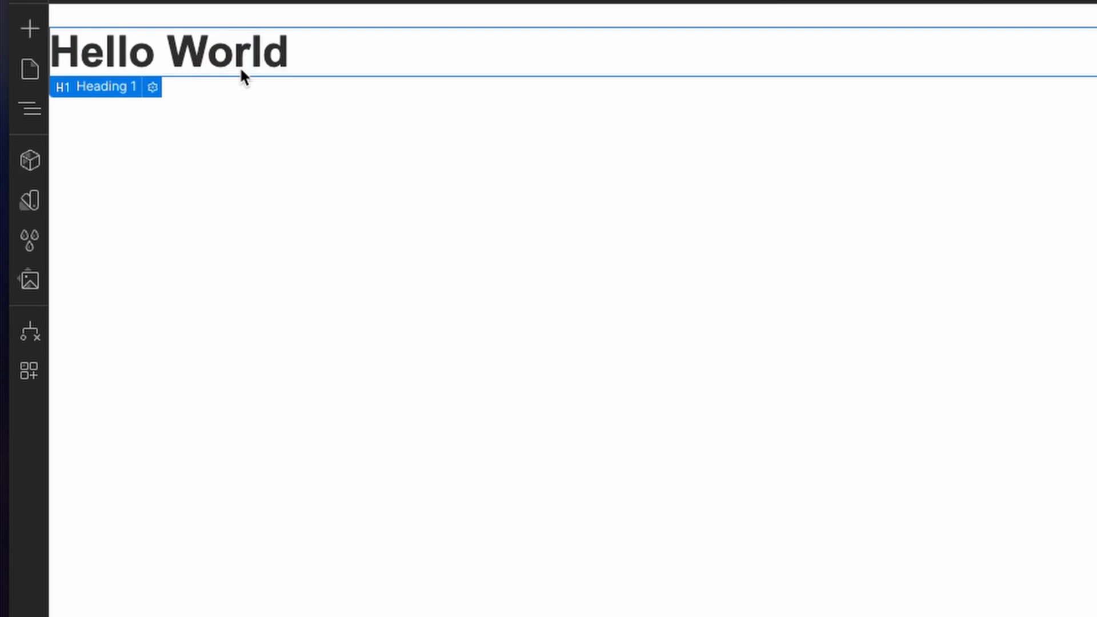
pyautogui.click(152, 87)
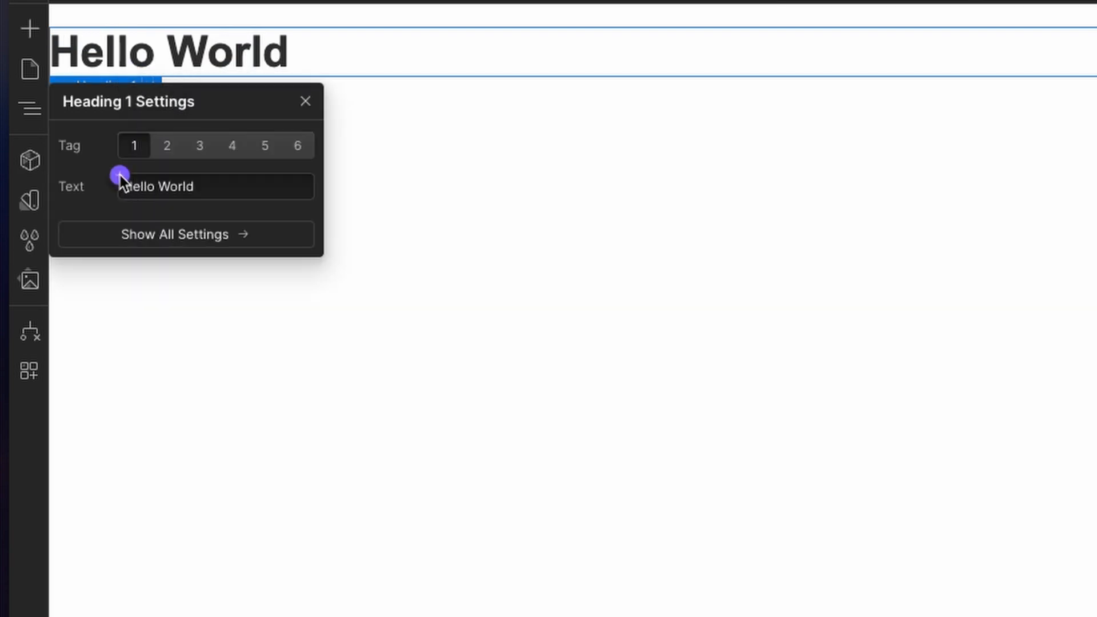
pyautogui.click(120, 176)
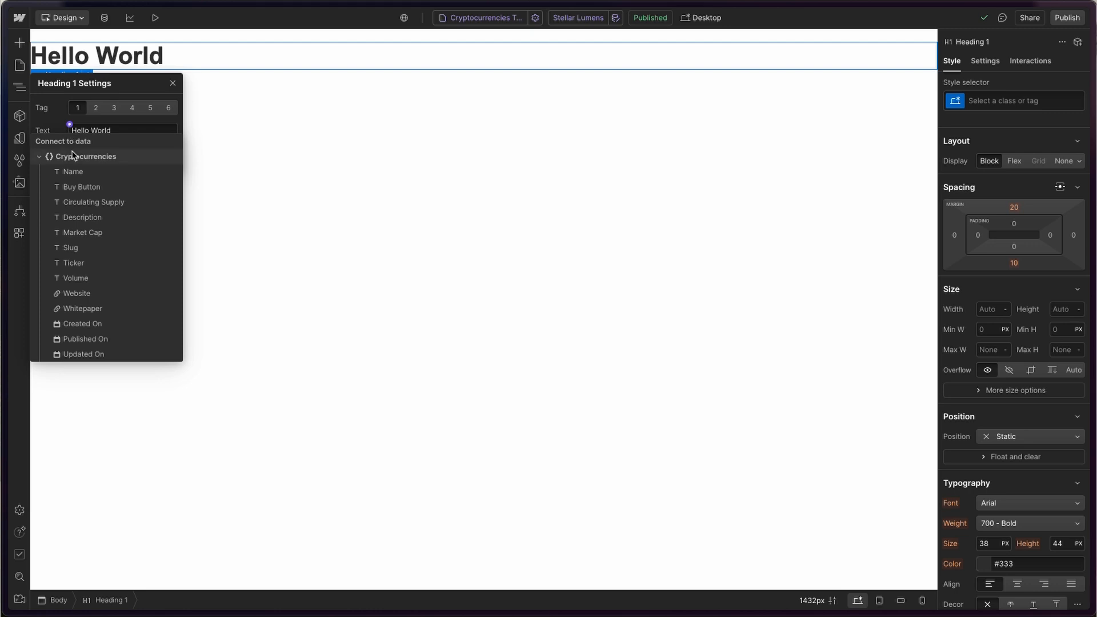
# - Bind the heading text to the Name field and preview the template with the Bitcoin item
pyautogui.click(74, 172)
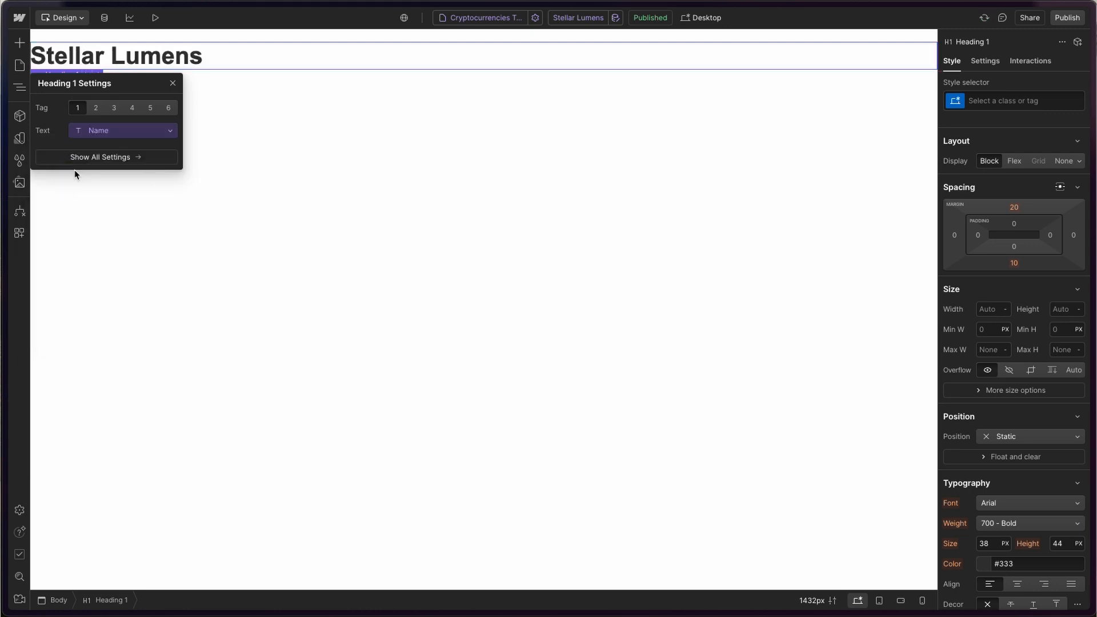
pyautogui.click(139, 187)
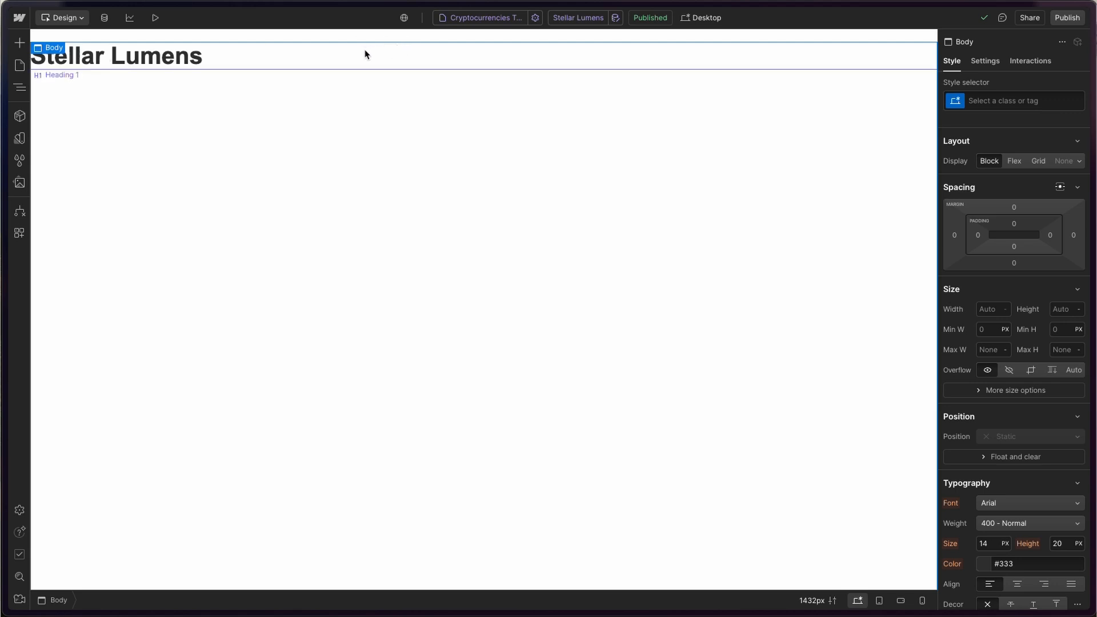
pyautogui.click(579, 18)
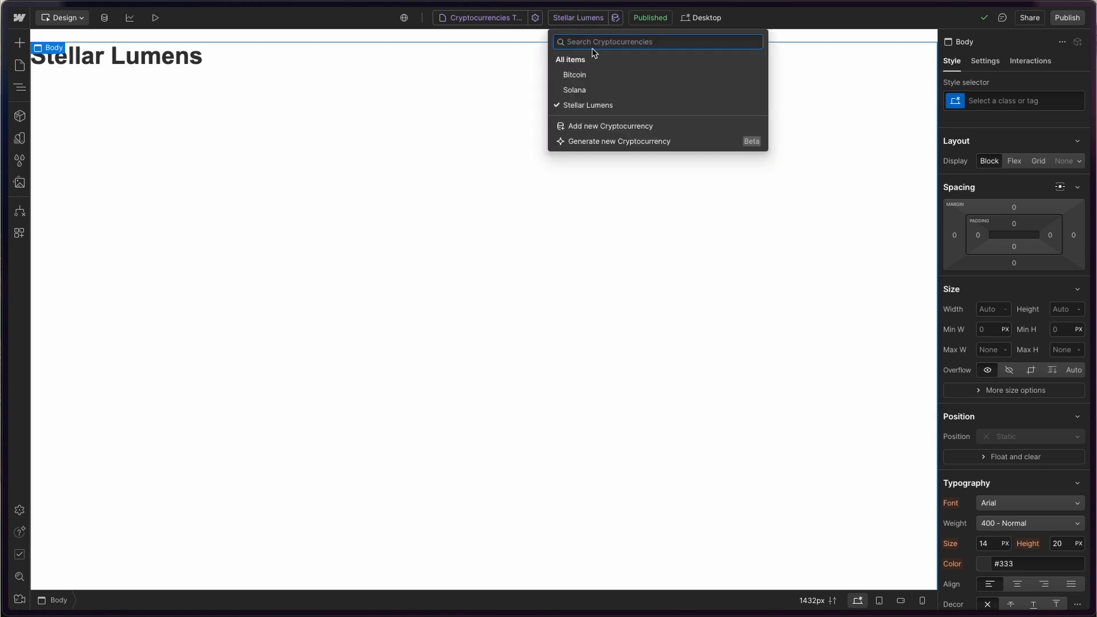
pyautogui.click(591, 75)
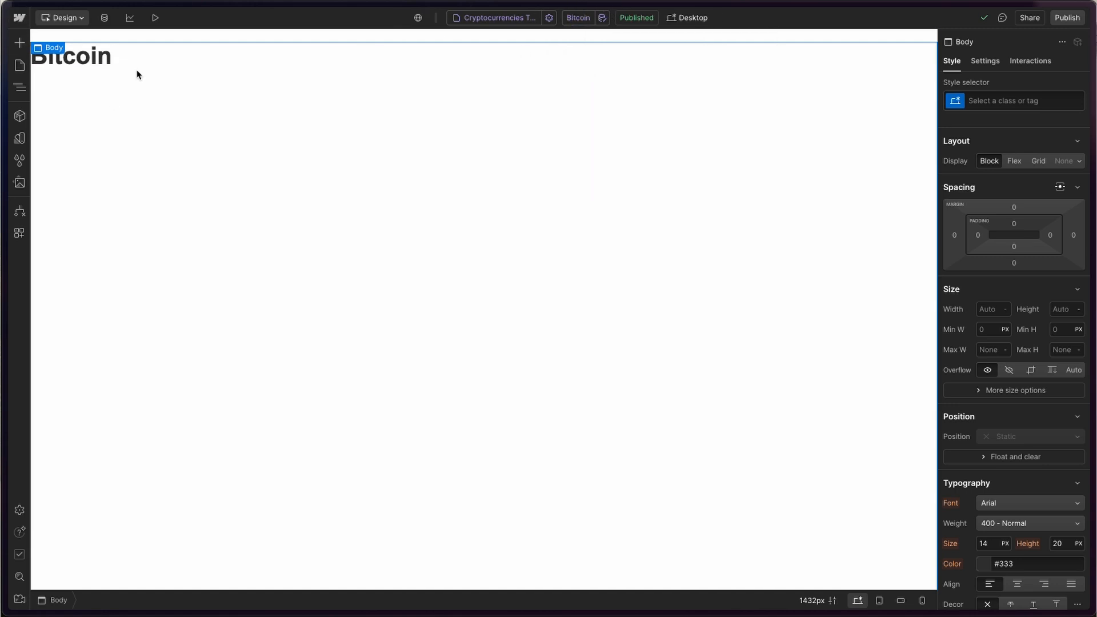
pyautogui.click(105, 61)
# - Rebind the heading text from Market Cap to the Volume field, showing $26.65B
pyautogui.click(97, 75)
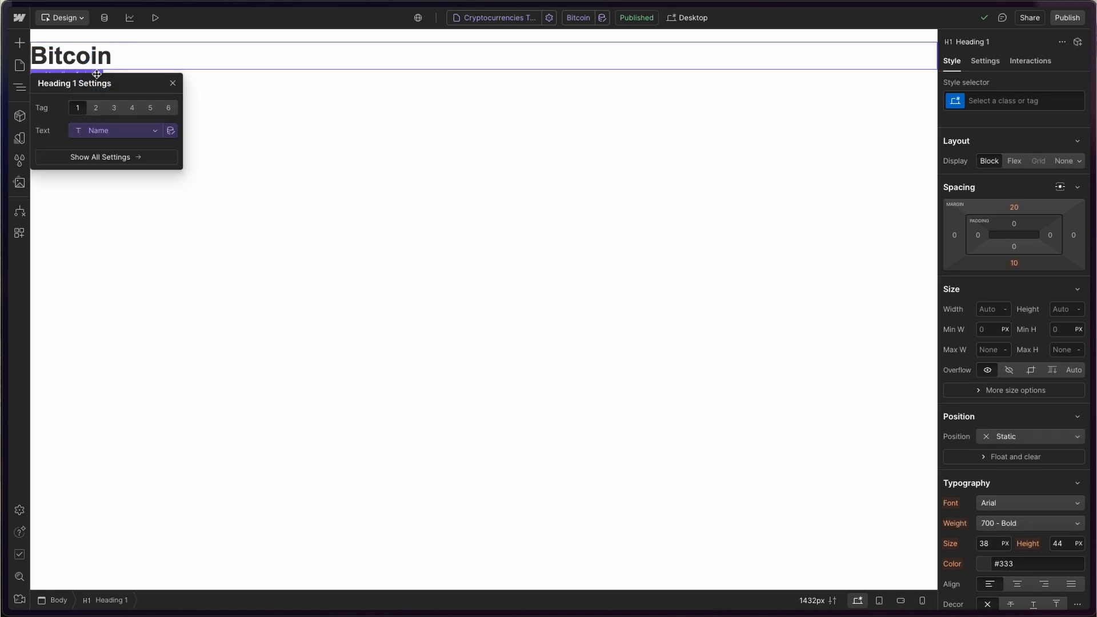
pyautogui.click(85, 128)
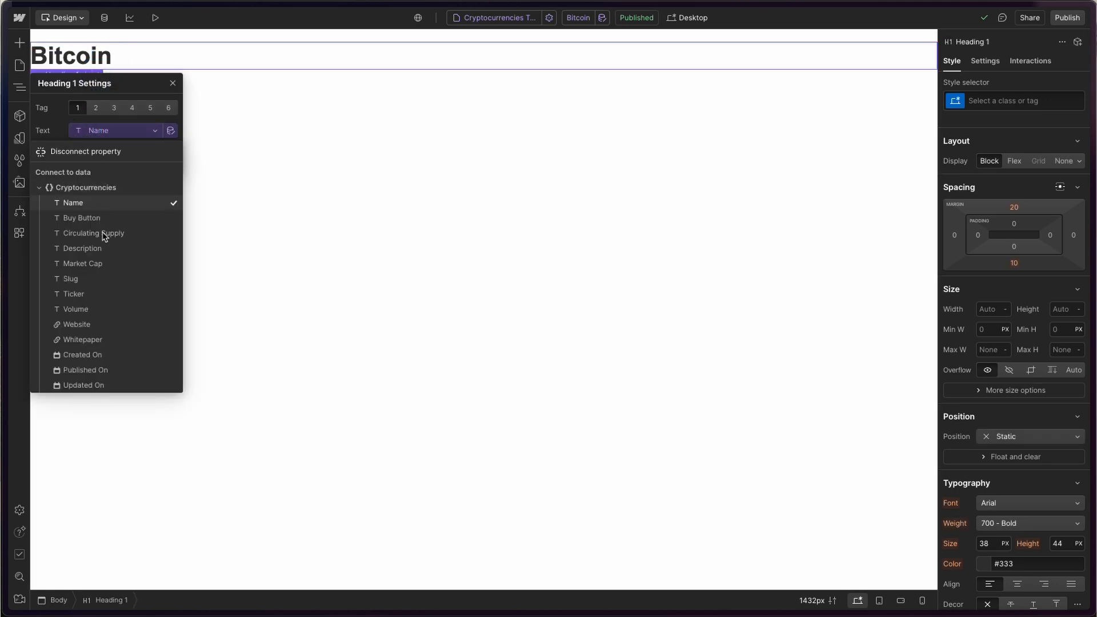
pyautogui.click(105, 263)
pyautogui.click(115, 135)
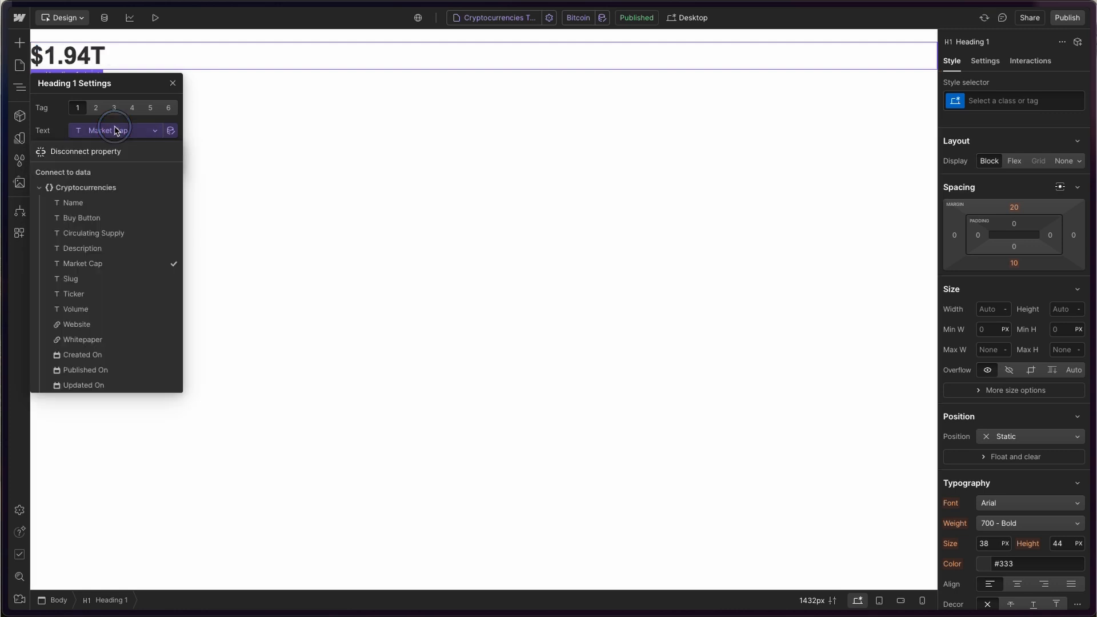
pyautogui.click(92, 310)
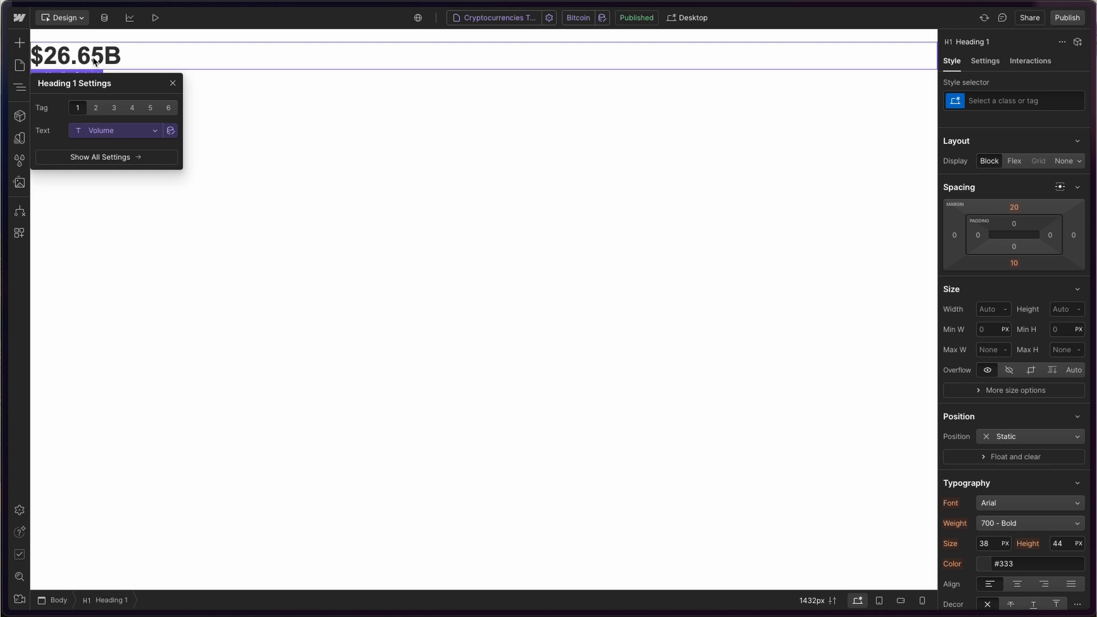
pyautogui.click(171, 83)
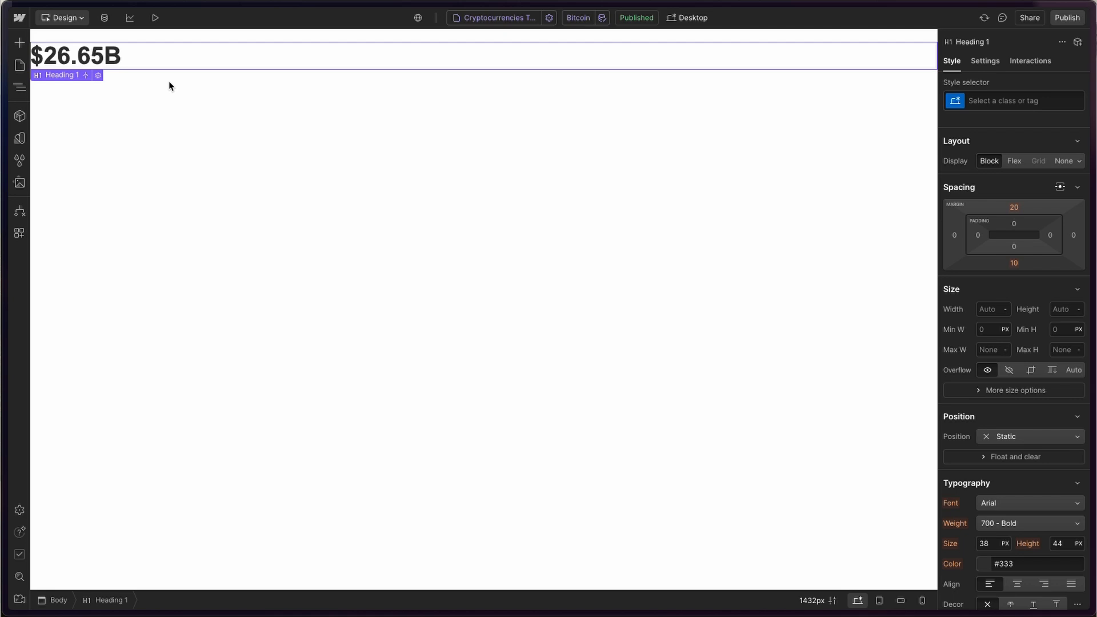
# - Insert a Code Embed element below the heading using the 'embed' element search
pyautogui.click(20, 42)
pyautogui.click(75, 87)
pyautogui.write('embed')
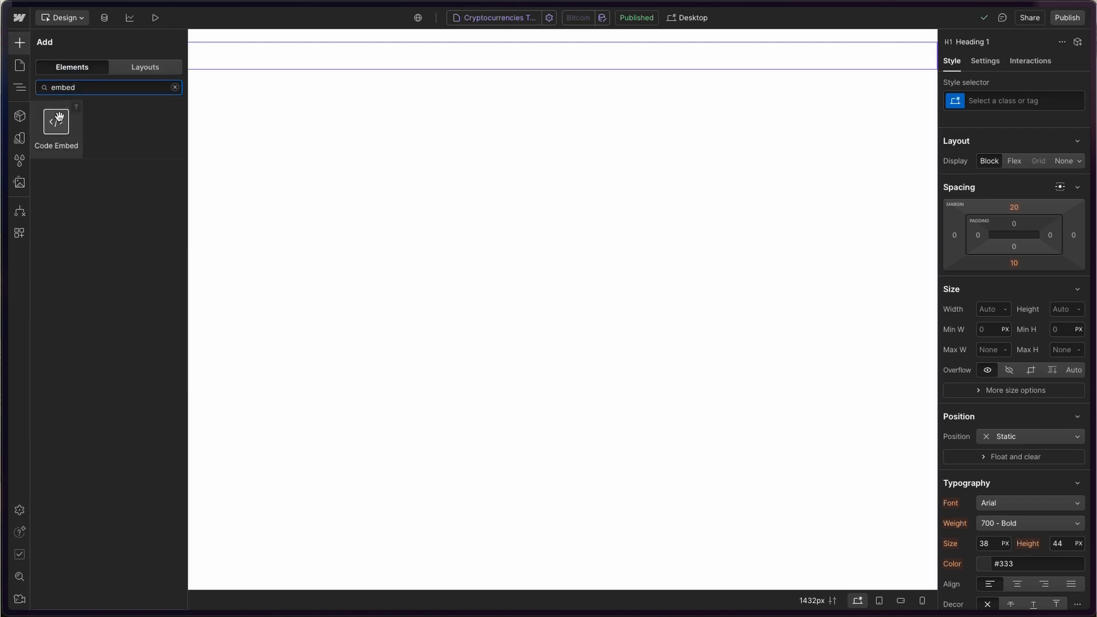
pyautogui.click(59, 117)
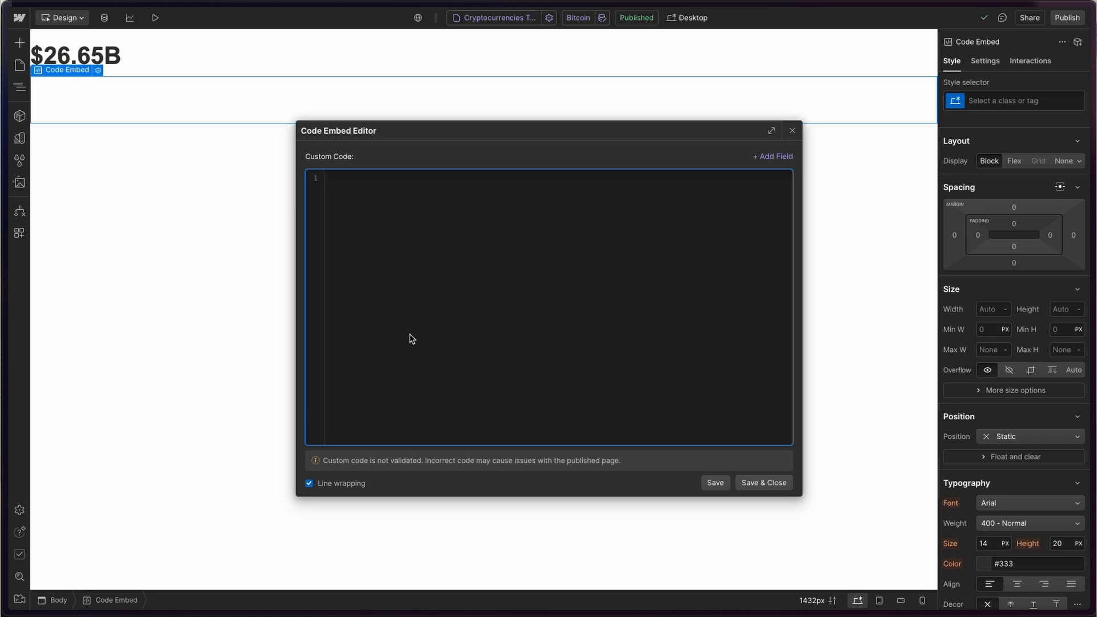
# - Enter '<h1>The best' followed by the Name field in the embed code and save it
pyautogui.write('<h1>The best')
pyautogui.click(757, 165)
pyautogui.click(713, 178)
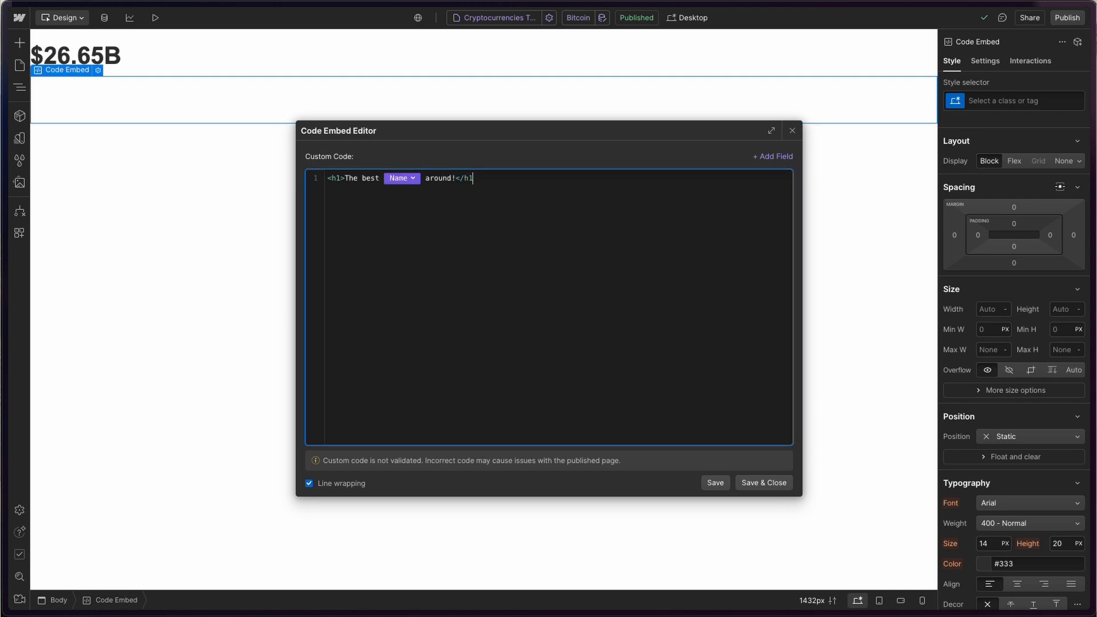
pyautogui.click(762, 482)
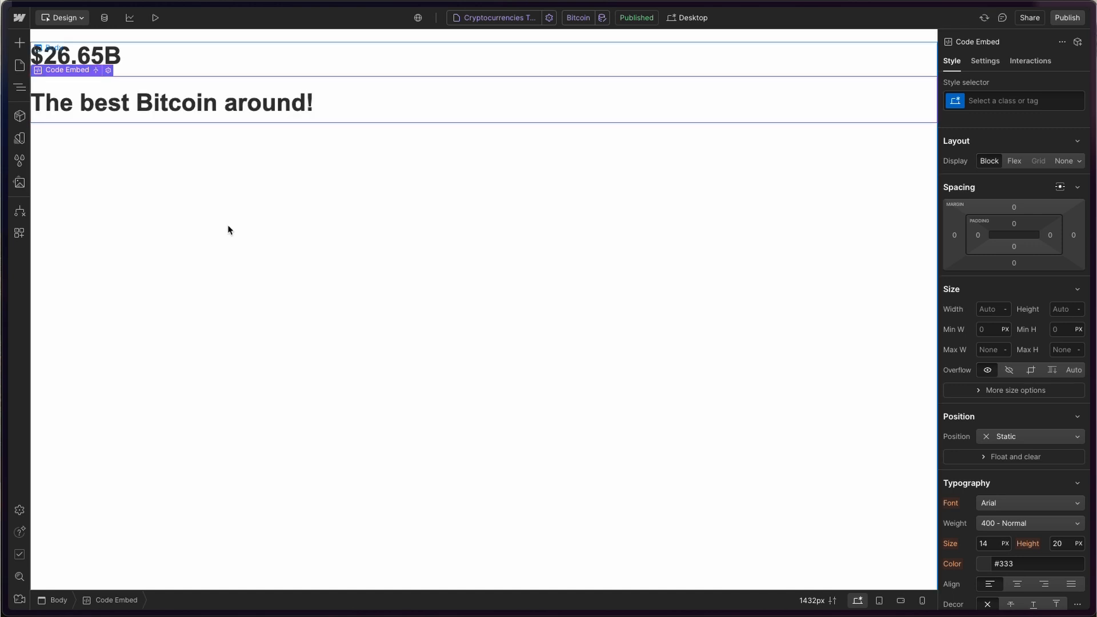
pyautogui.click(108, 70)
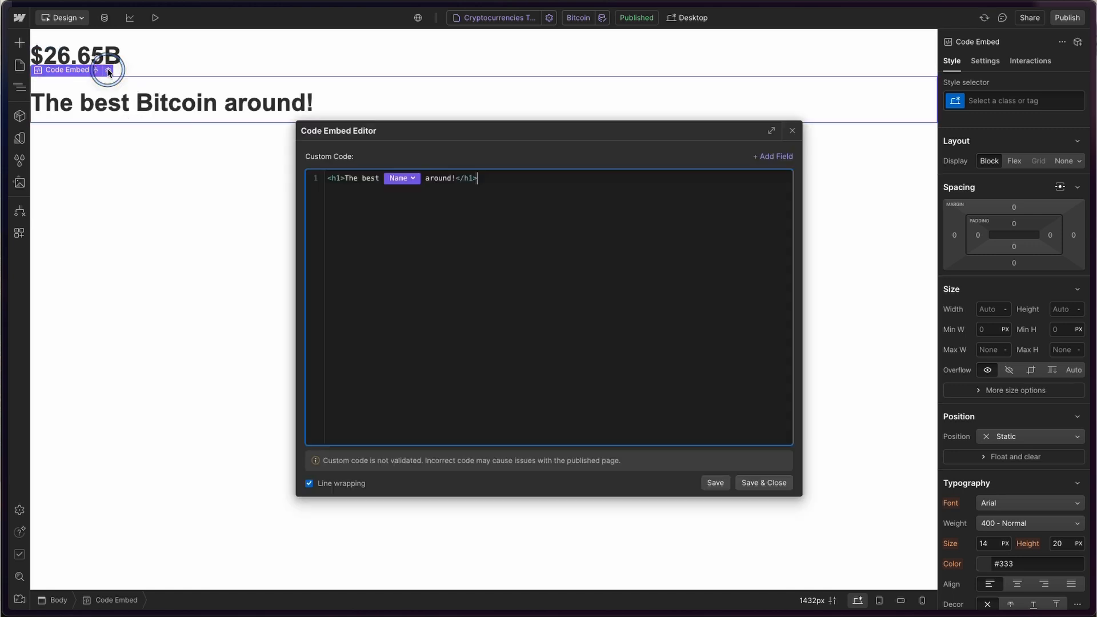
# - Preview the template with the Solana item, then switch to the Conversions Template page
pyautogui.click(791, 130)
pyautogui.click(571, 18)
pyautogui.click(591, 91)
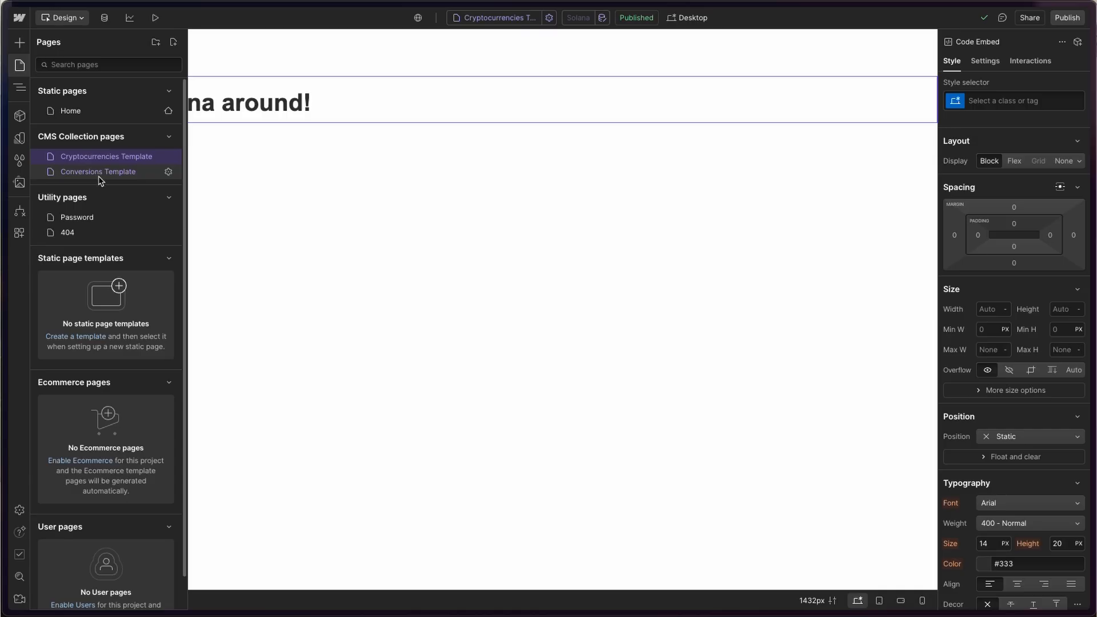
pyautogui.click(98, 177)
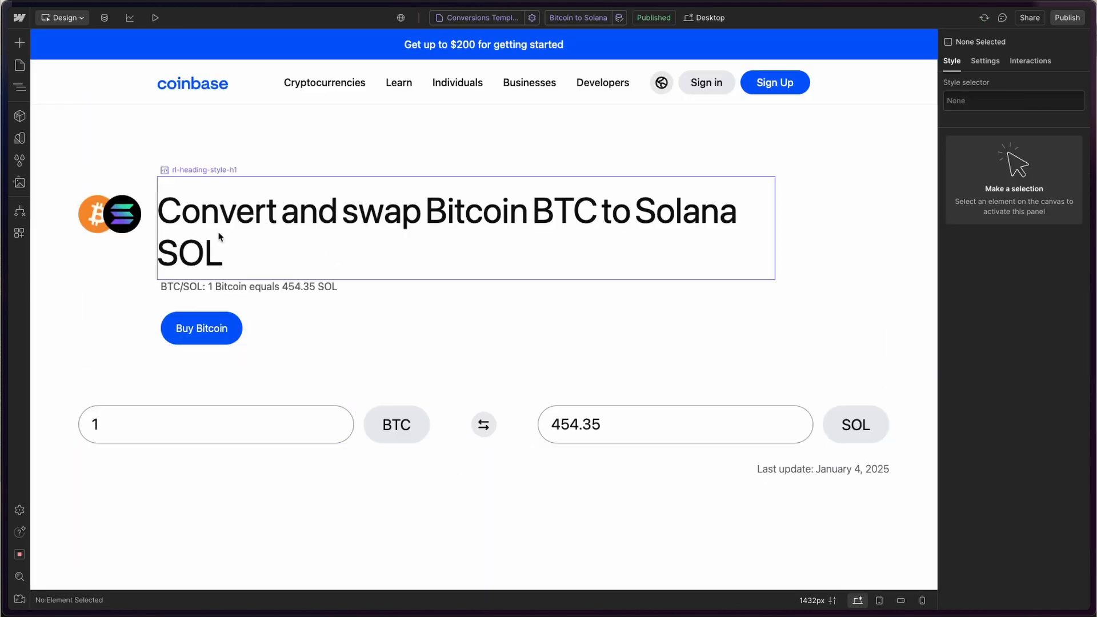
pyautogui.click(197, 215)
pyautogui.click(255, 170)
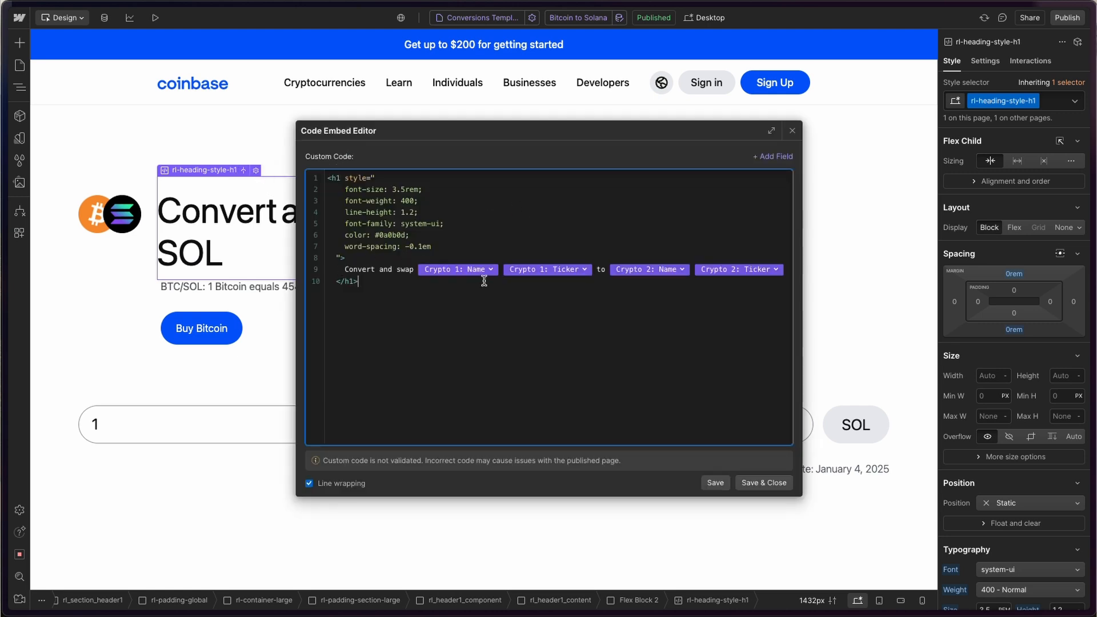
pyautogui.click(791, 131)
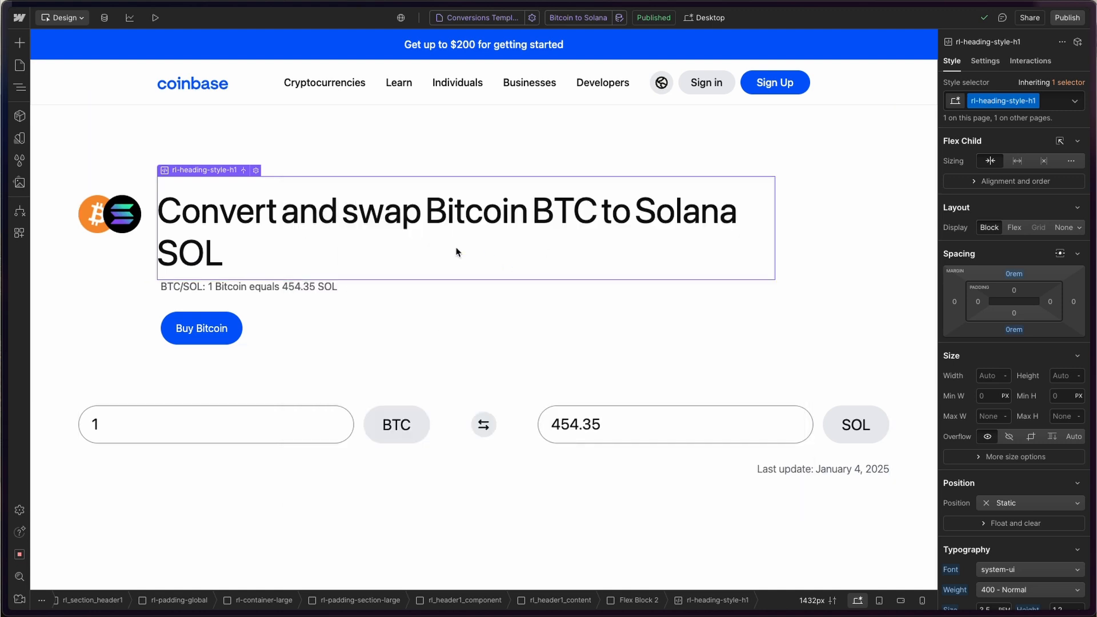
pyautogui.scroll(-3, 457, 252)
pyautogui.click(225, 200)
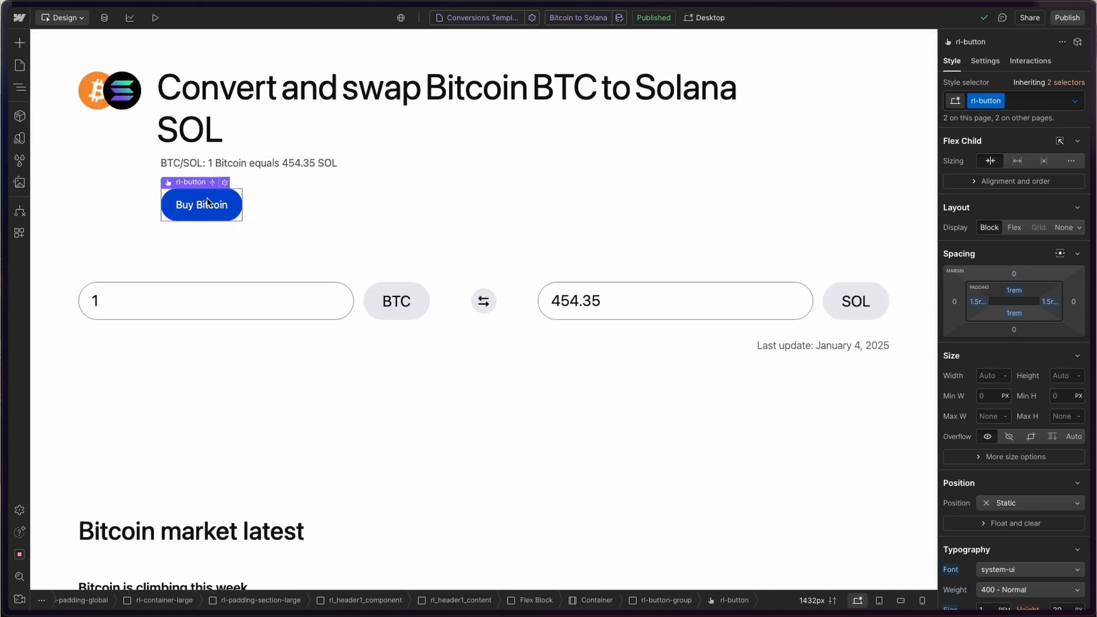
pyautogui.click(225, 182)
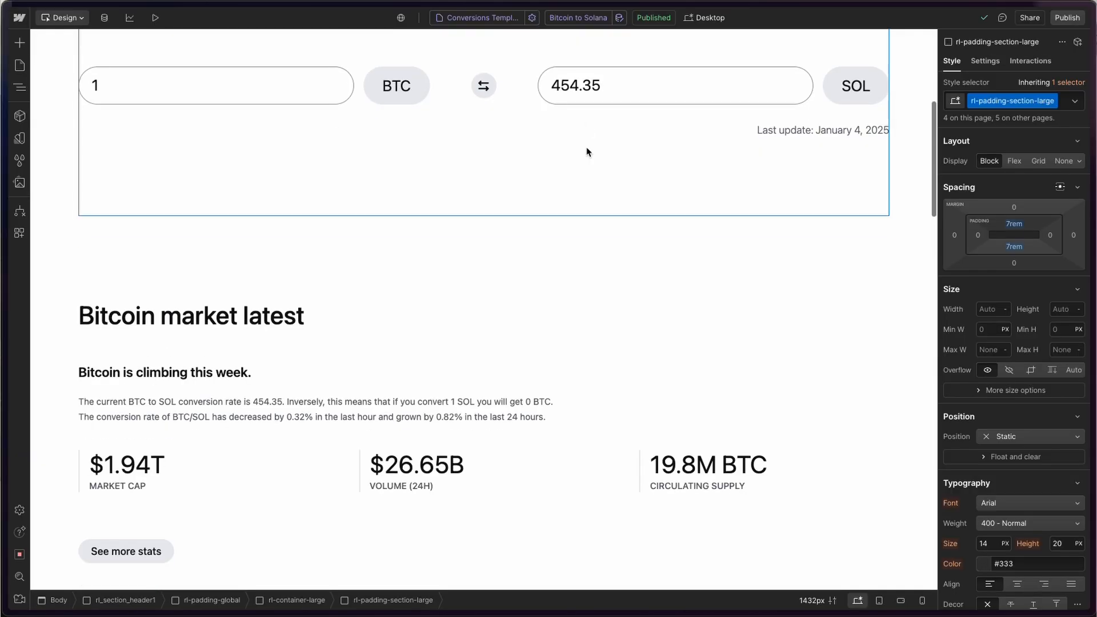
pyautogui.scroll(-5, 587, 152)
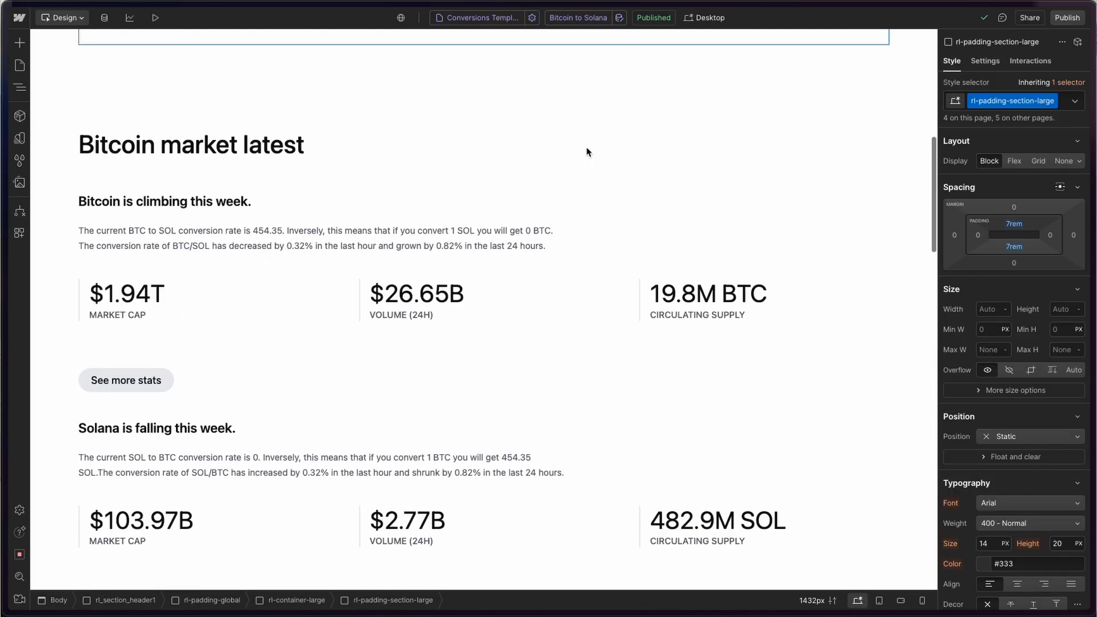
pyautogui.click(153, 187)
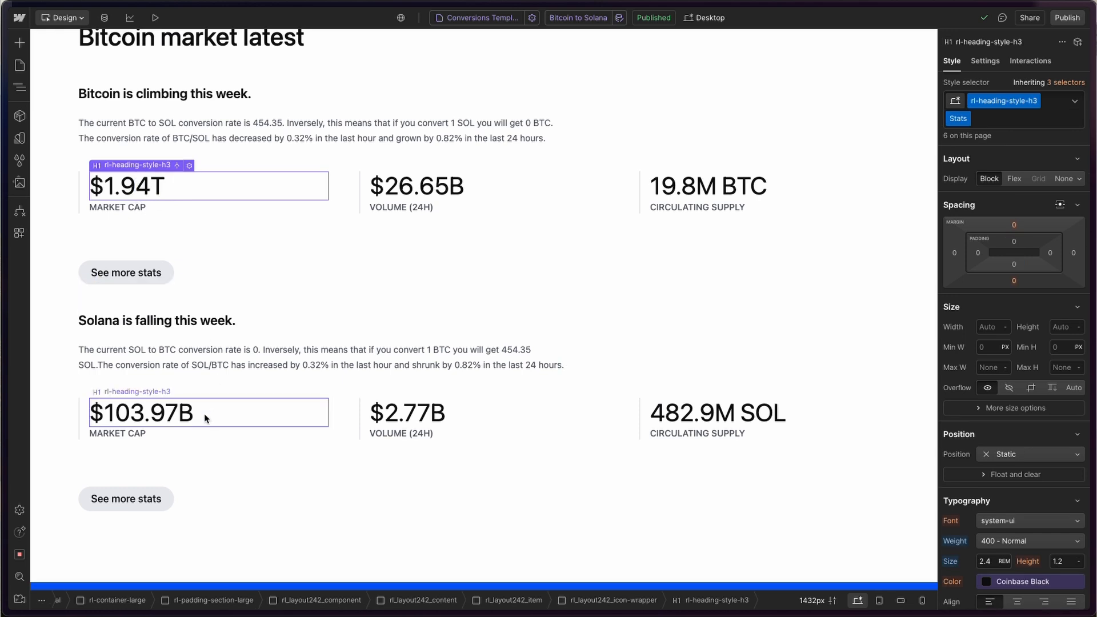
pyautogui.click(318, 415)
pyautogui.click(400, 412)
pyautogui.click(104, 19)
pyautogui.click(210, 85)
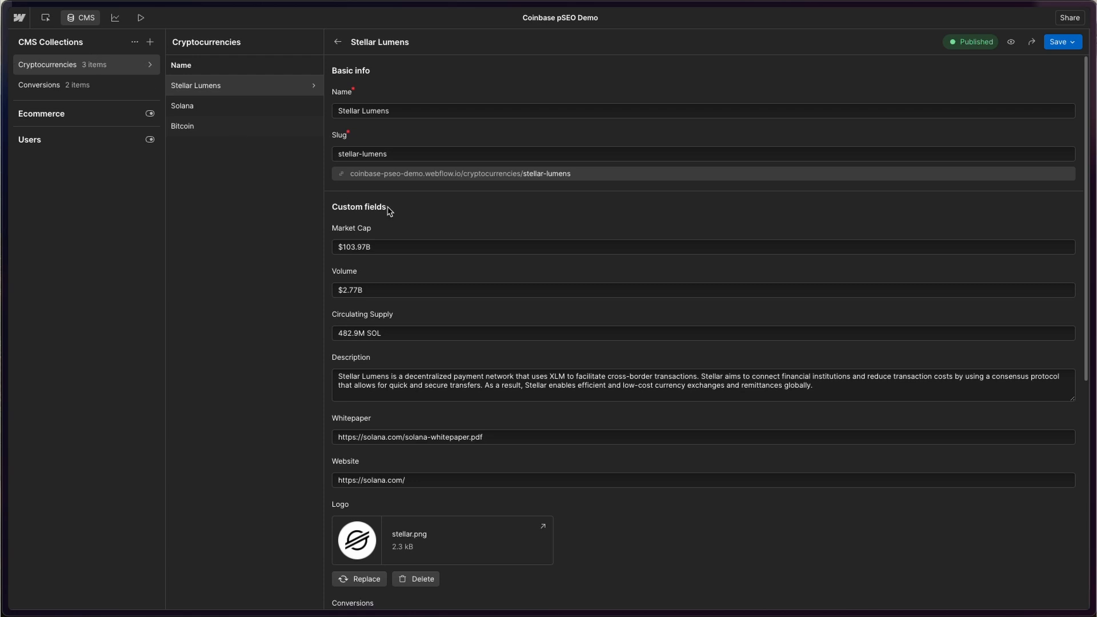
pyautogui.click(339, 230)
pyautogui.click(75, 19)
pyautogui.scroll(-2, 220, 397)
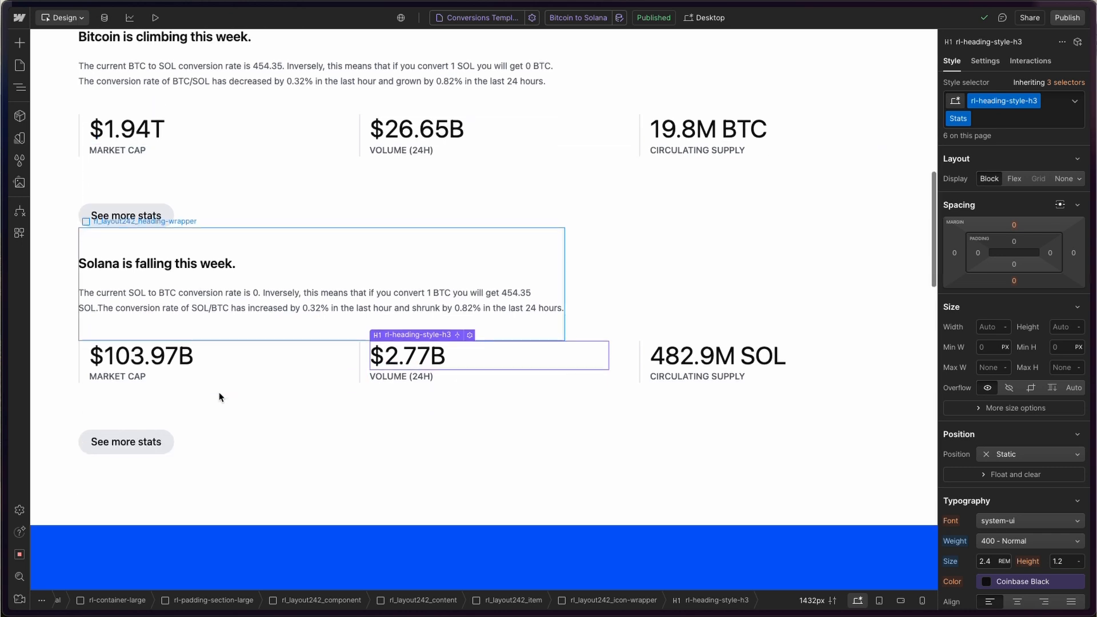
pyautogui.click(157, 345)
pyautogui.click(140, 114)
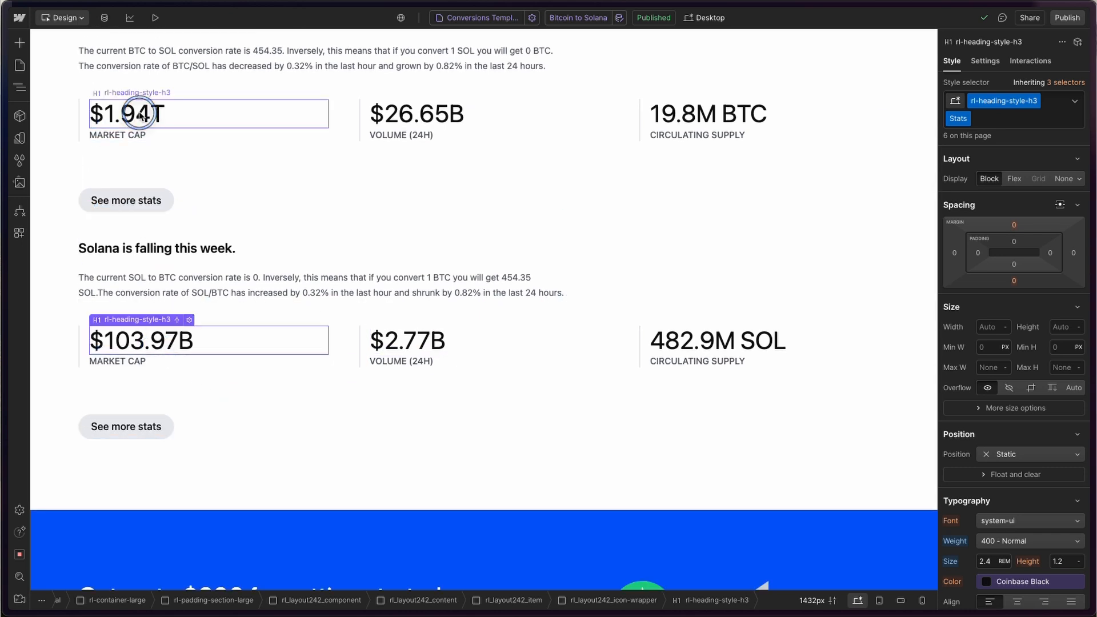
pyautogui.click(175, 345)
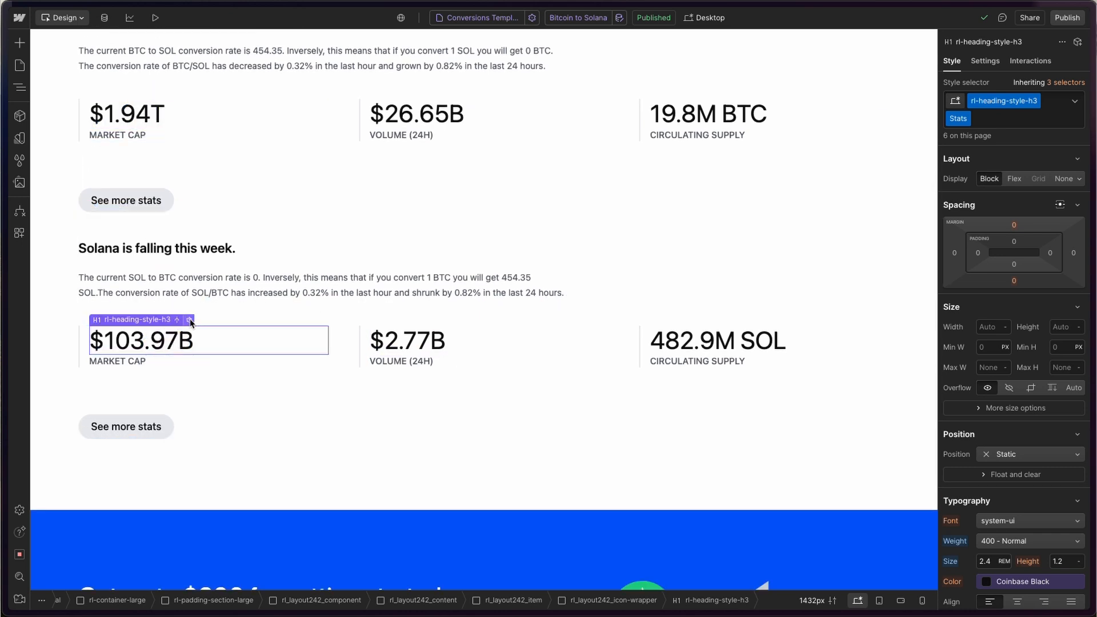
pyautogui.click(190, 321)
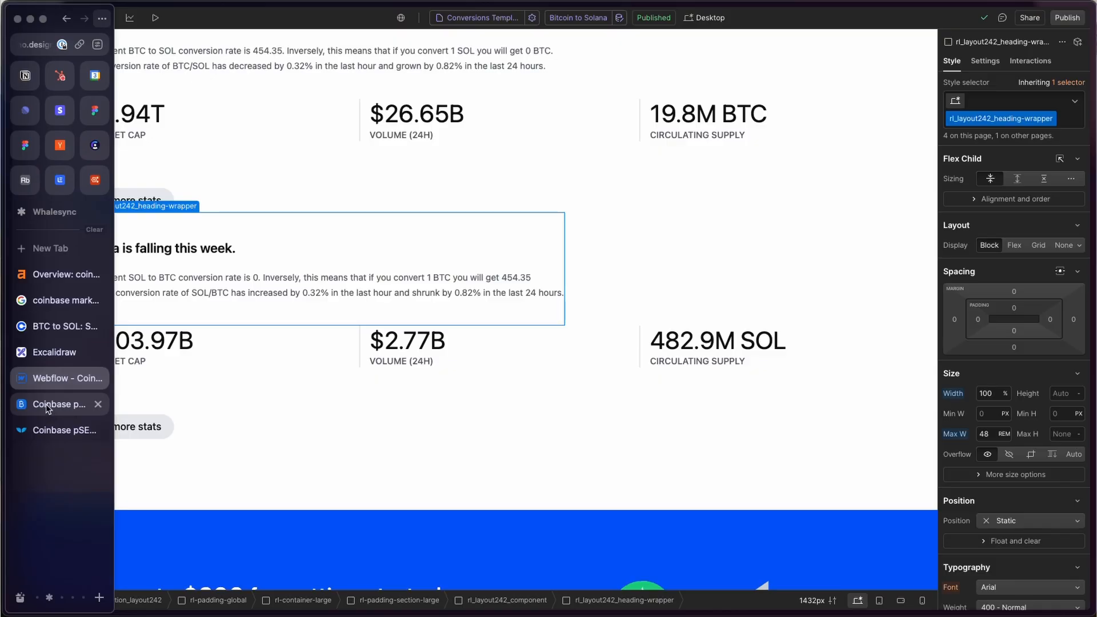
# - Switch to the Coinbase pSEO Airtable tab showing its Conversions table
pyautogui.click(68, 402)
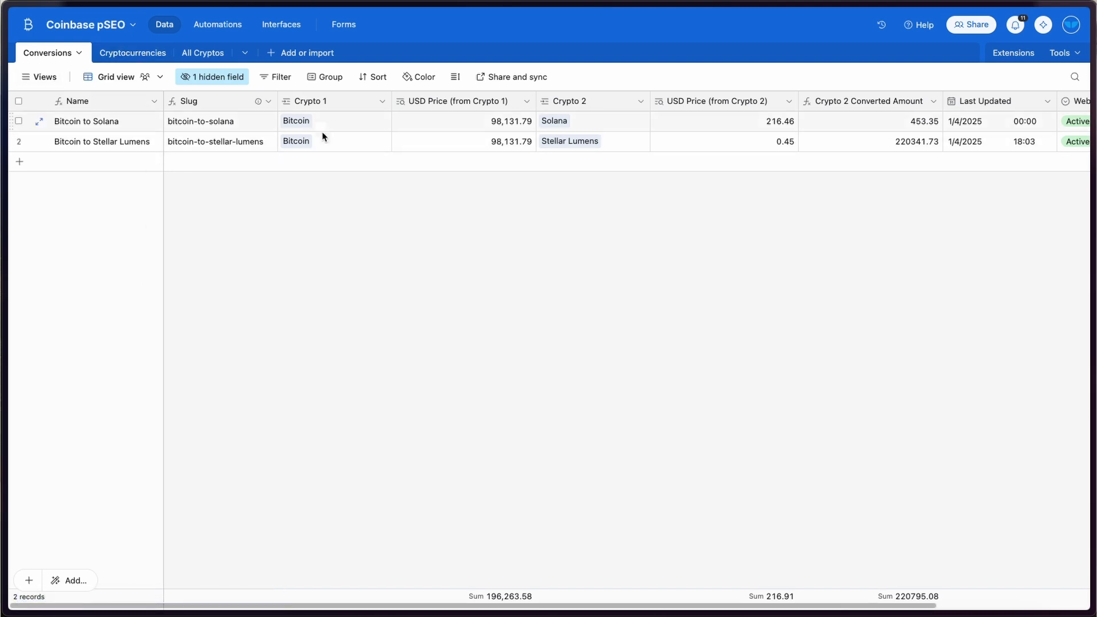
pyautogui.moveTo(2, 354)
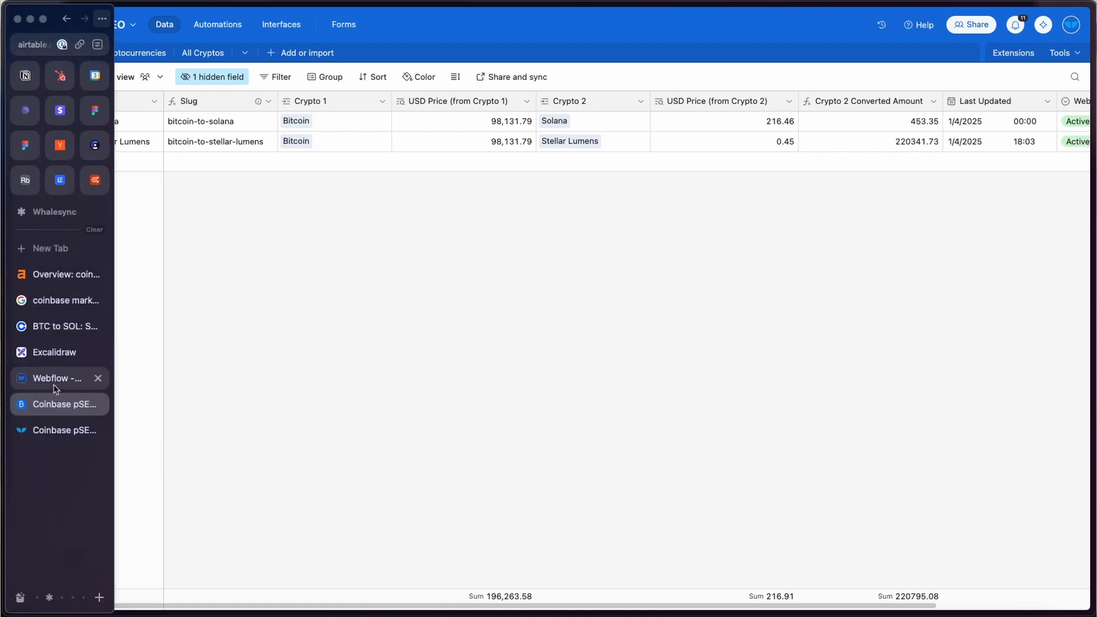
pyautogui.click(52, 379)
pyautogui.click(104, 18)
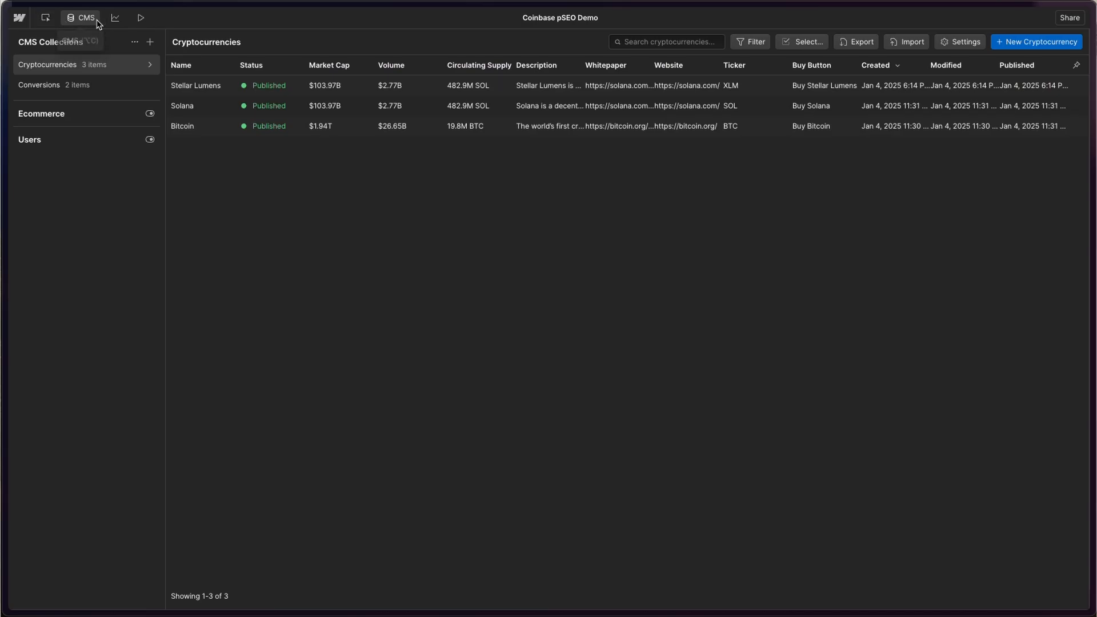
pyautogui.click(148, 86)
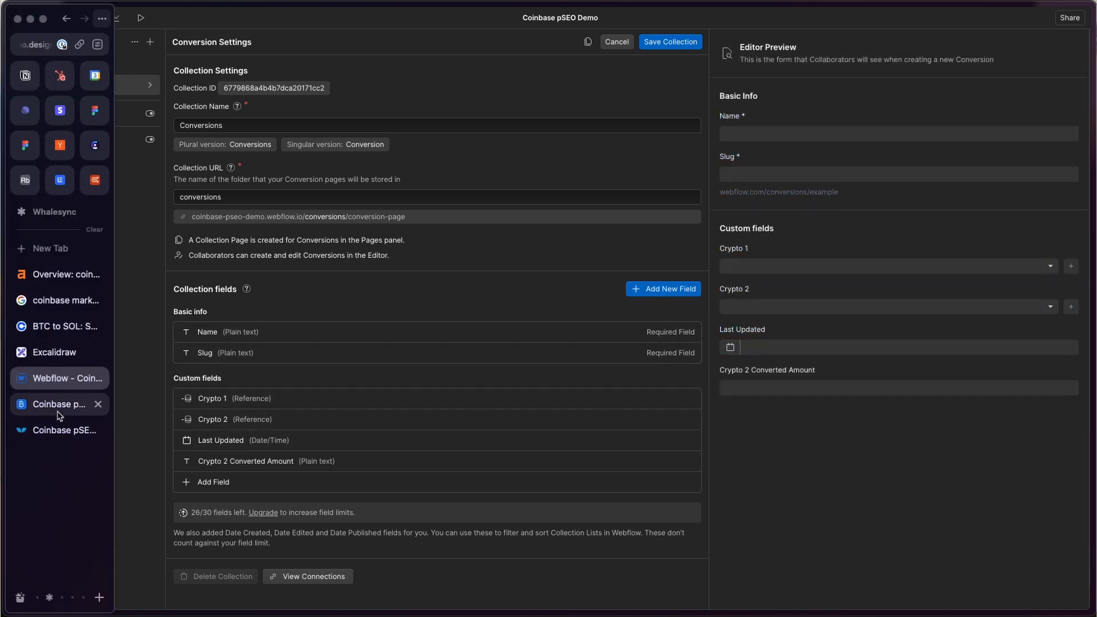
pyautogui.click(60, 411)
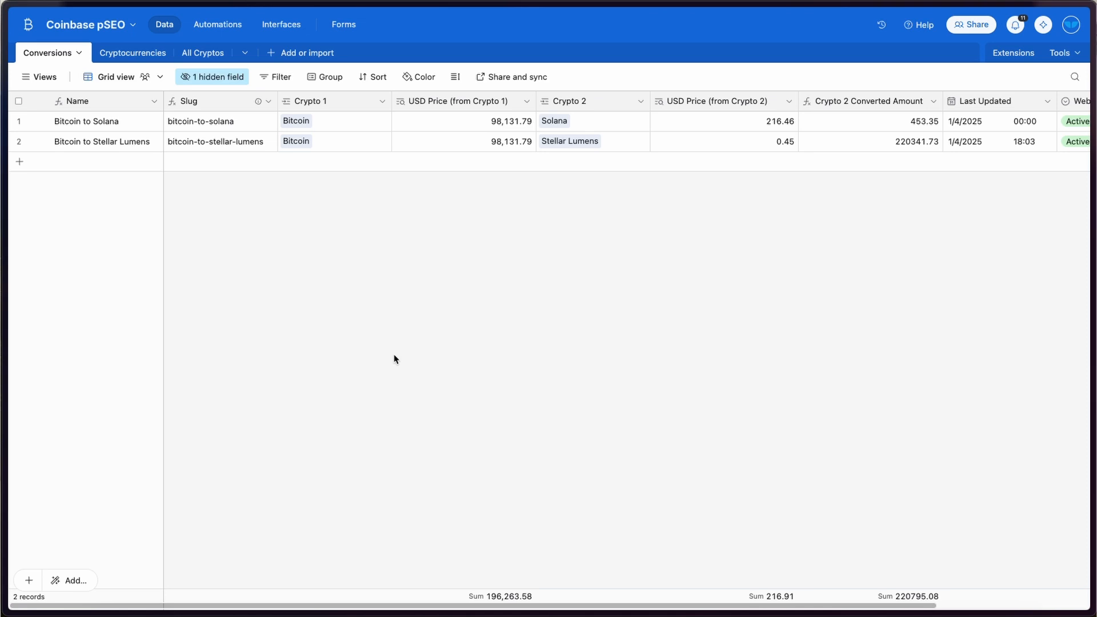
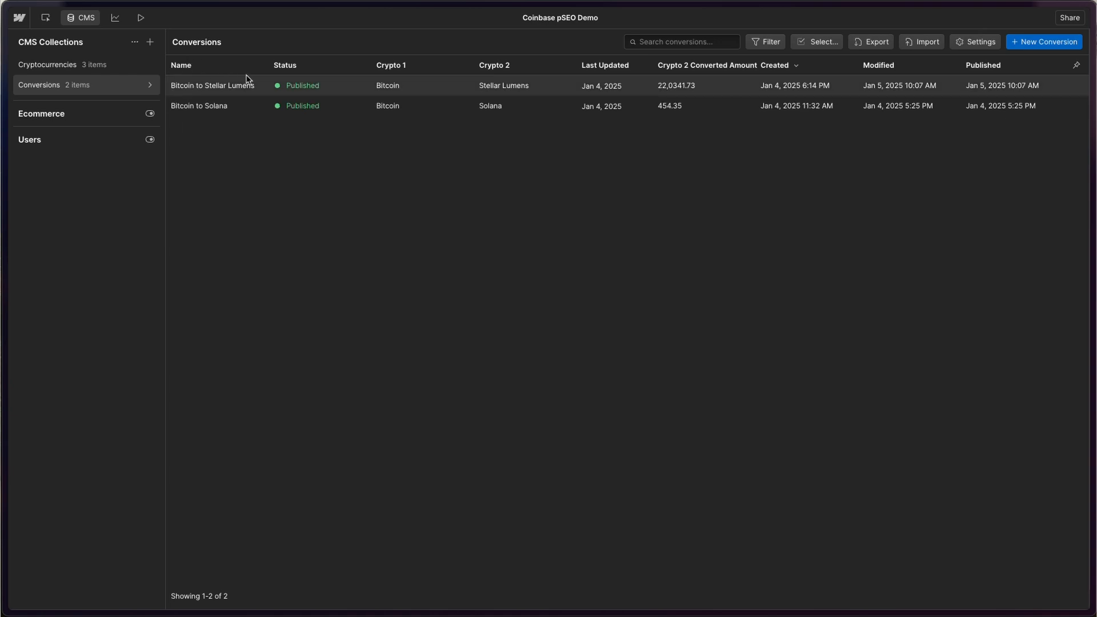
# - Compare Webflow's two published Conversions items against the Airtable Conversions table
pyautogui.moveTo(3, 245)
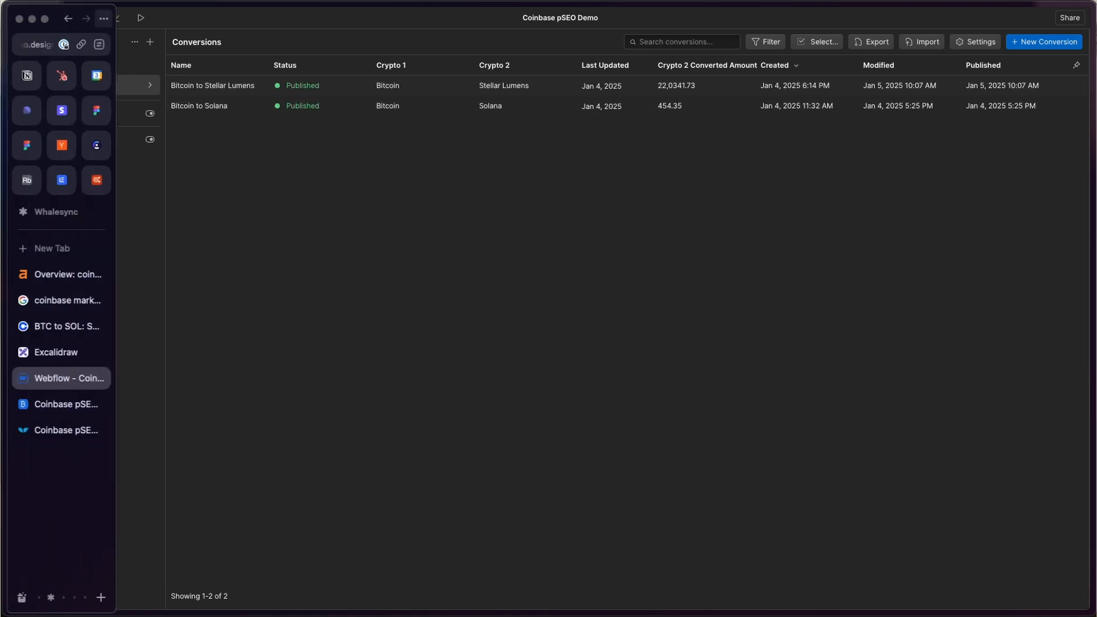
pyautogui.click(41, 403)
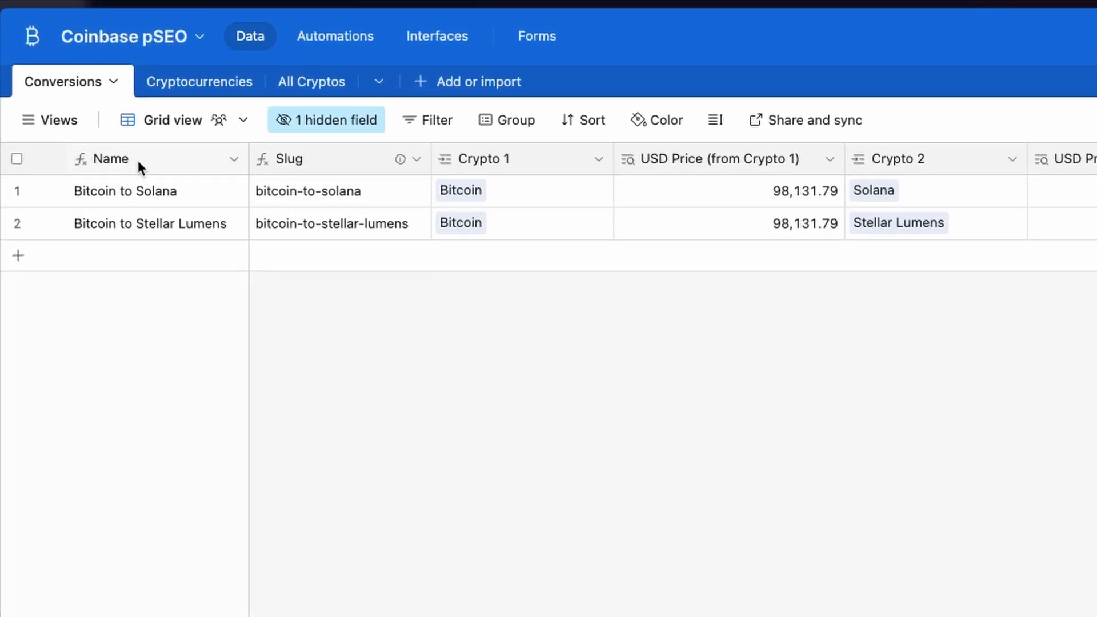
pyautogui.moveTo(3, 309)
pyautogui.click(35, 597)
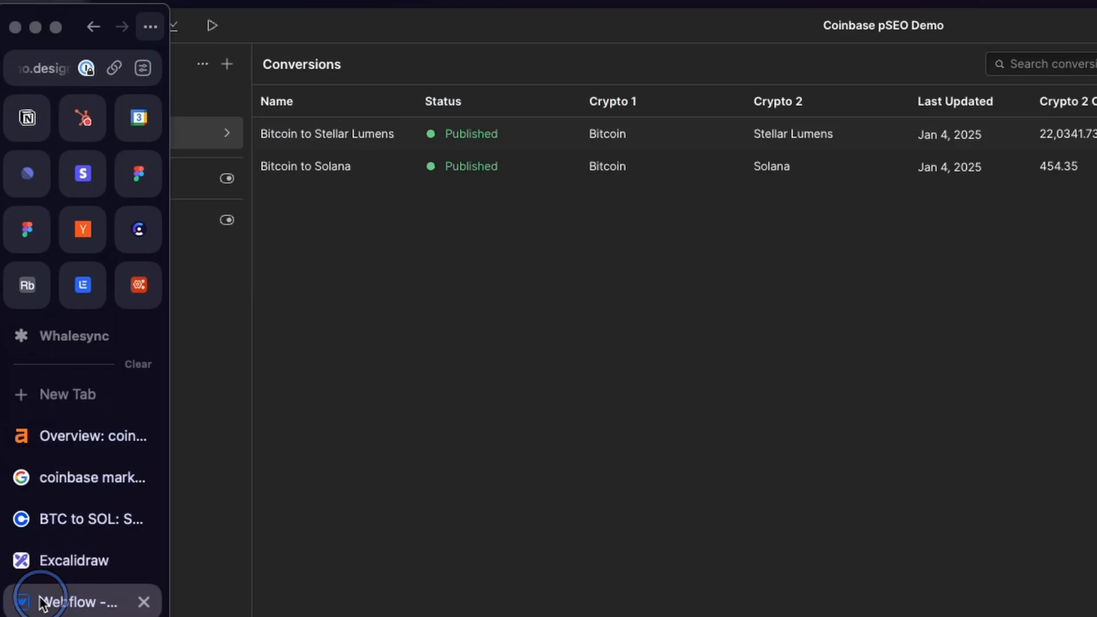
pyautogui.moveTo(2, 468)
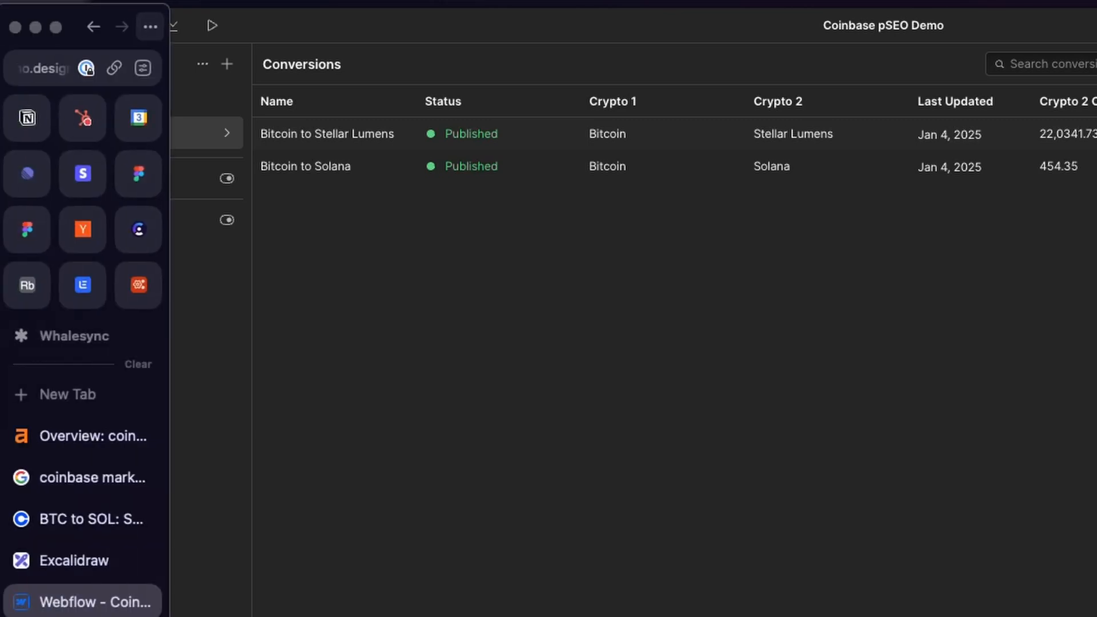
pyautogui.click(80, 616)
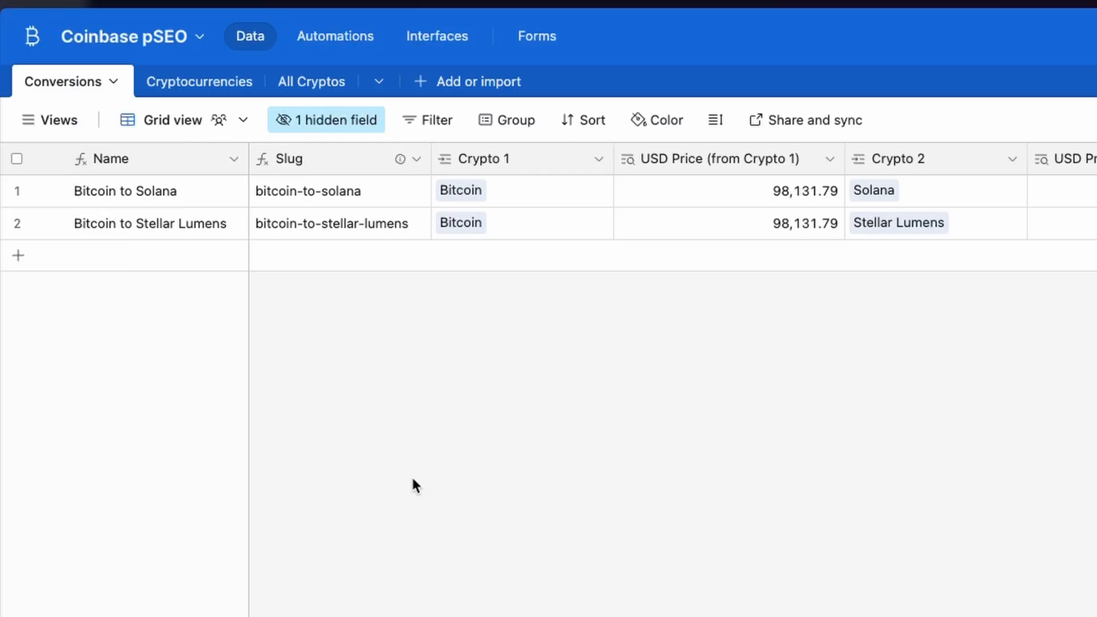
# - Add a conversion record with Stellar Lumens as Crypto 1 and Solana as Crypto 2
pyautogui.click(117, 262)
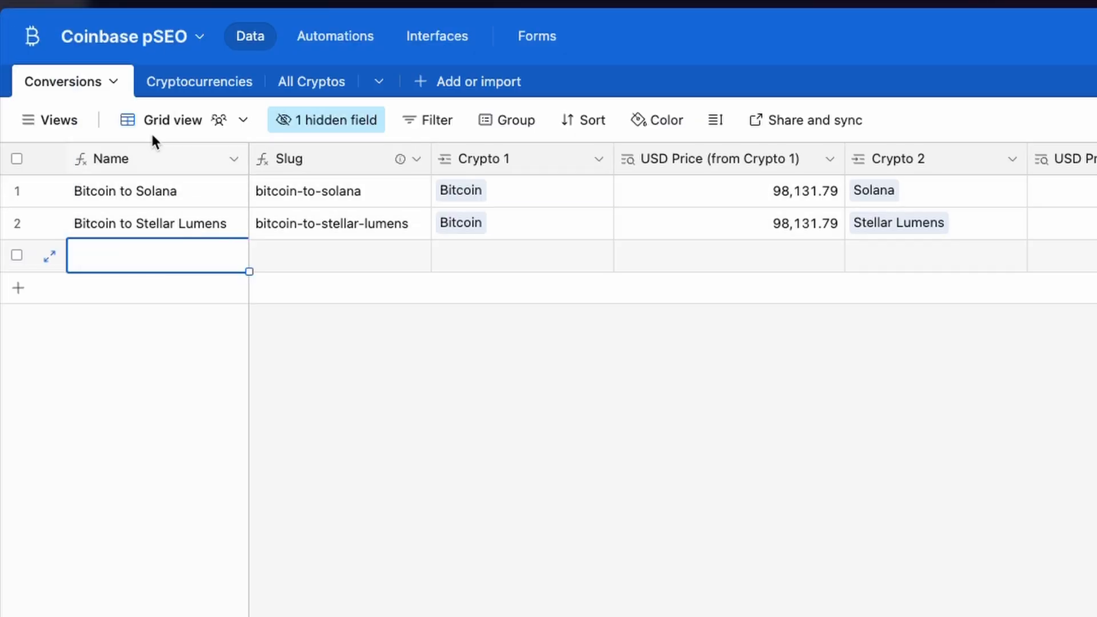
pyautogui.click(462, 254)
pyautogui.click(462, 254)
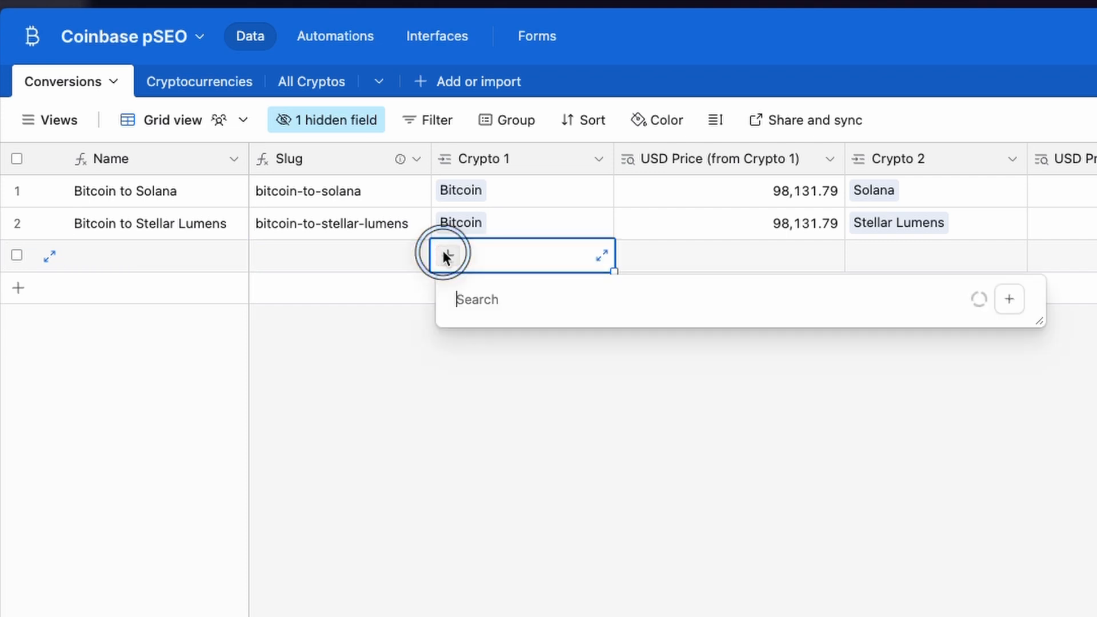
pyautogui.click(488, 542)
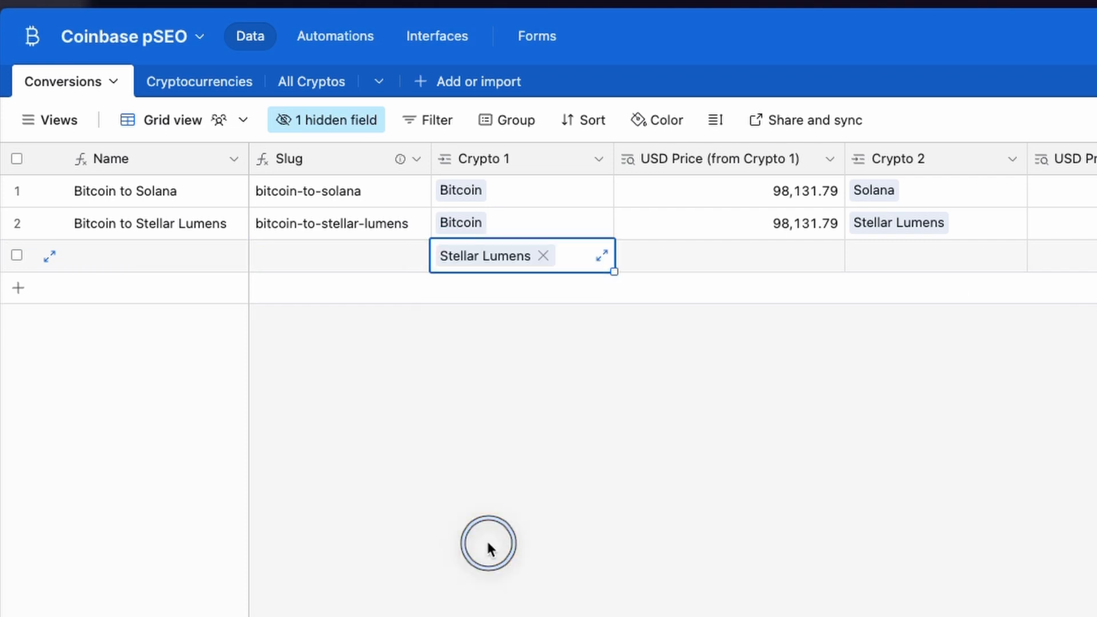
pyautogui.click(871, 258)
pyautogui.click(864, 256)
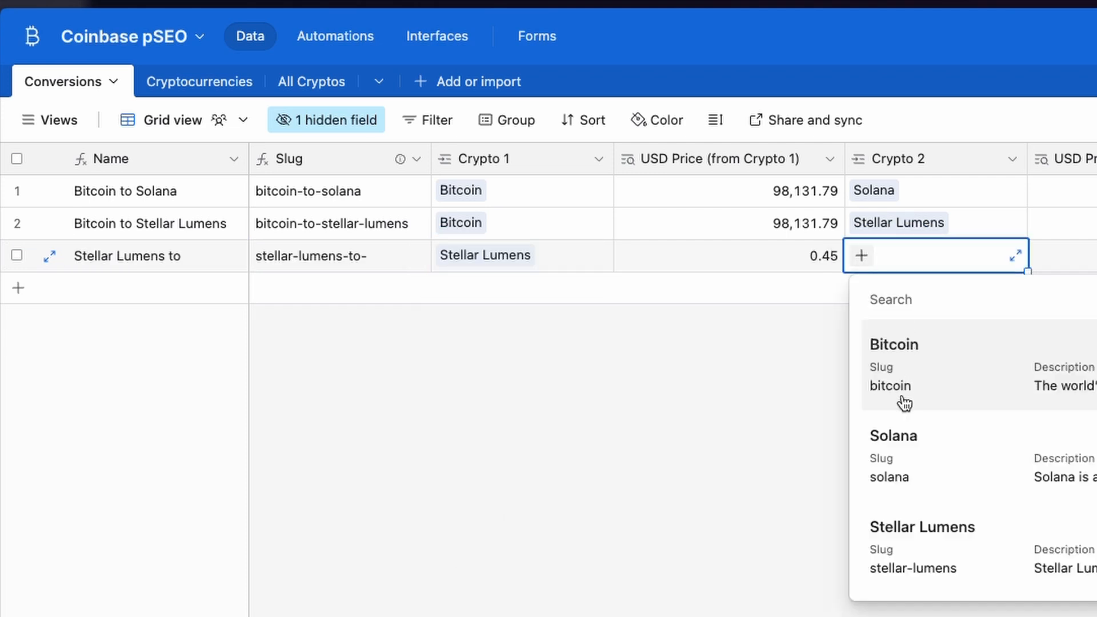
pyautogui.click(891, 448)
pyautogui.click(457, 431)
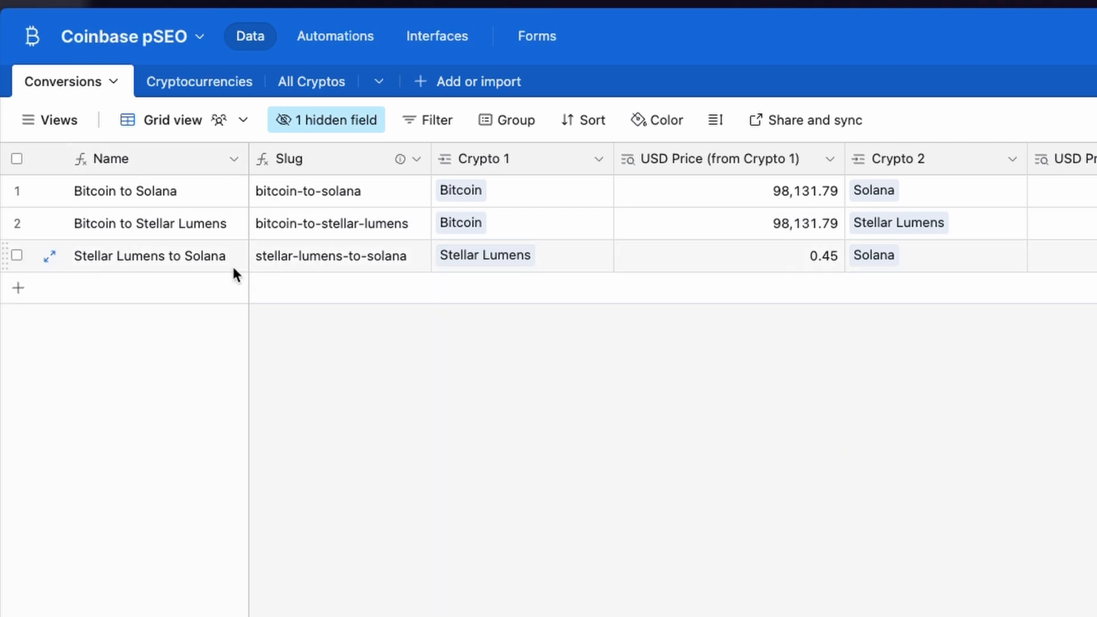
# - Check the Name and Slug formulas, then go to the Cryptocurrencies table
pyautogui.doubleClick(149, 157)
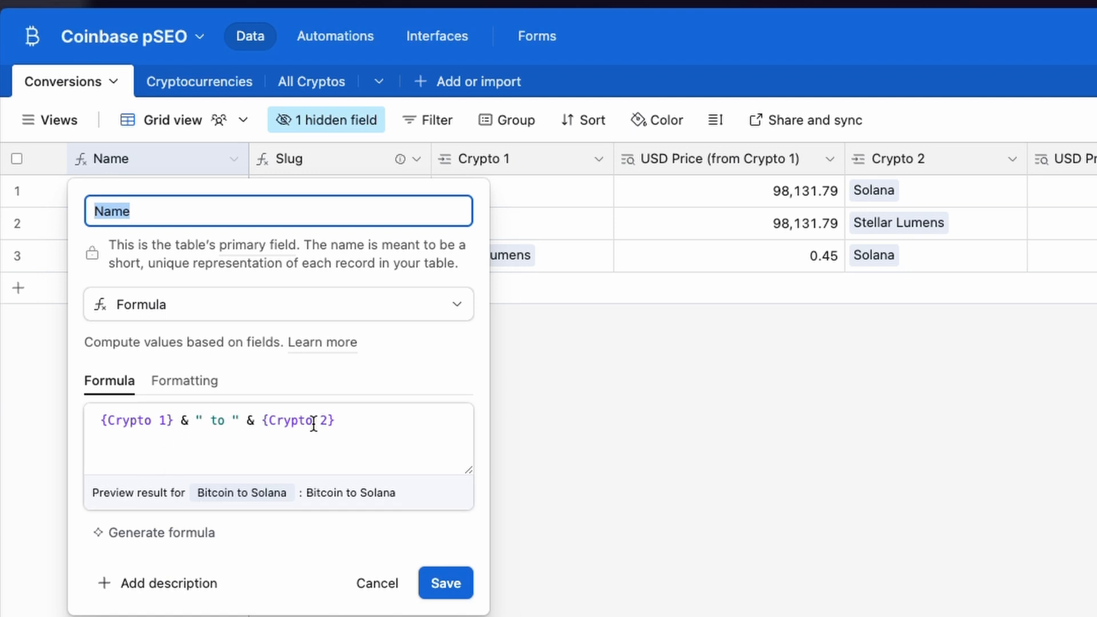
pyautogui.click(366, 584)
pyautogui.click(294, 159)
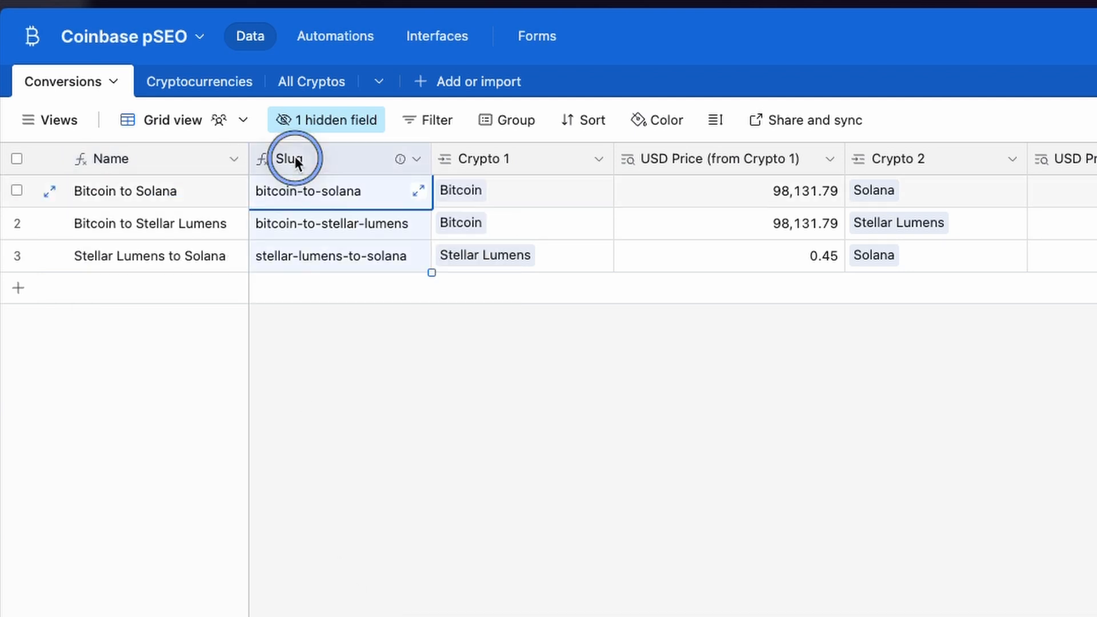
pyautogui.doubleClick(294, 158)
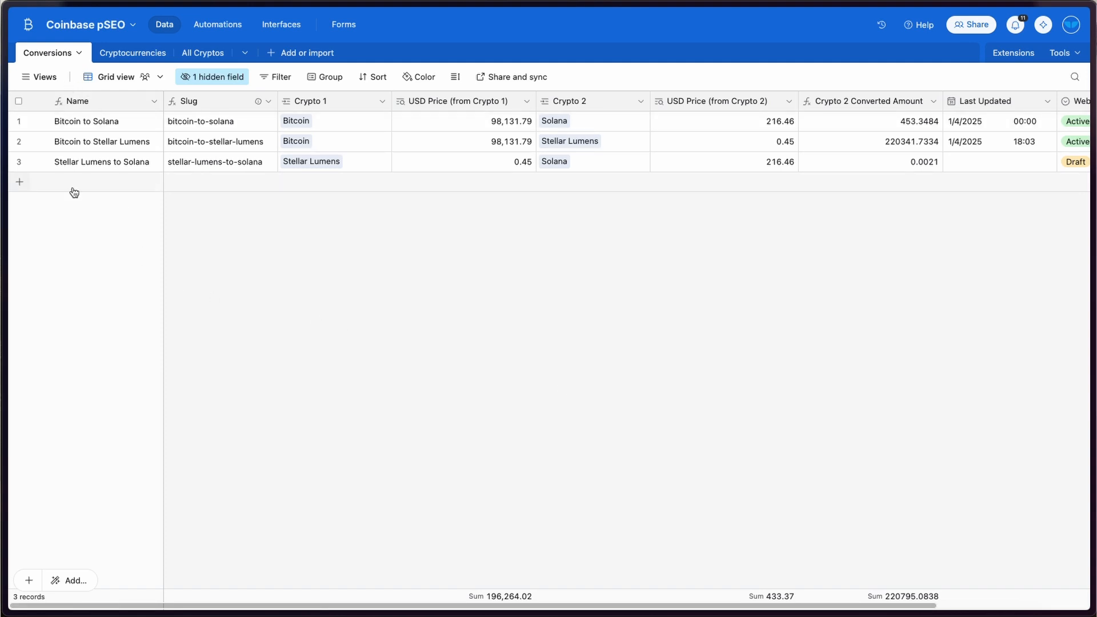
pyautogui.click(116, 49)
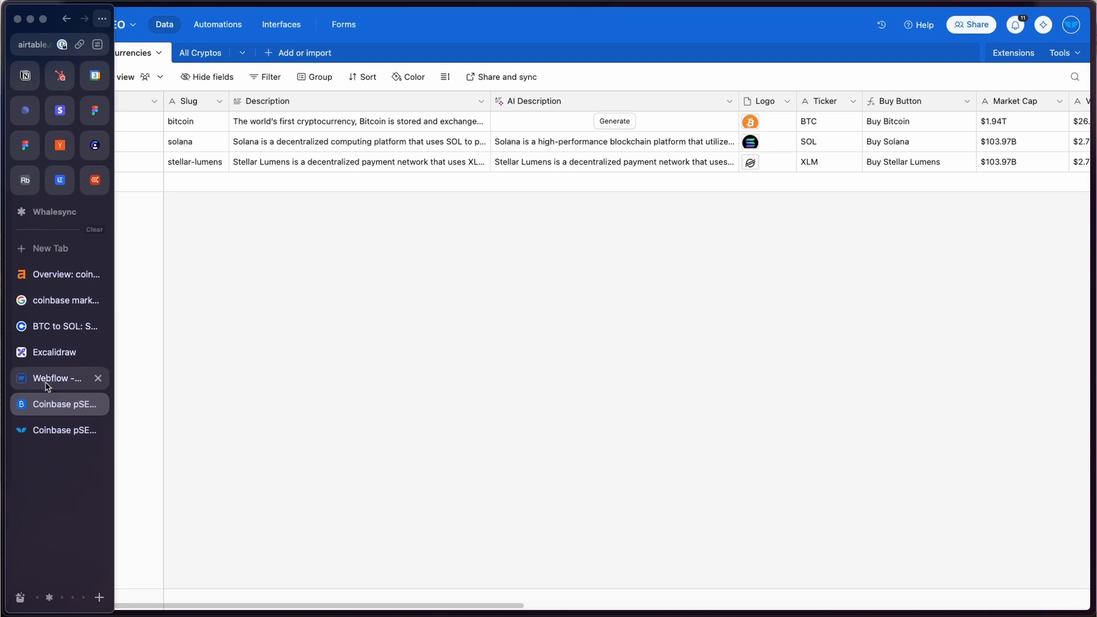
pyautogui.click(48, 386)
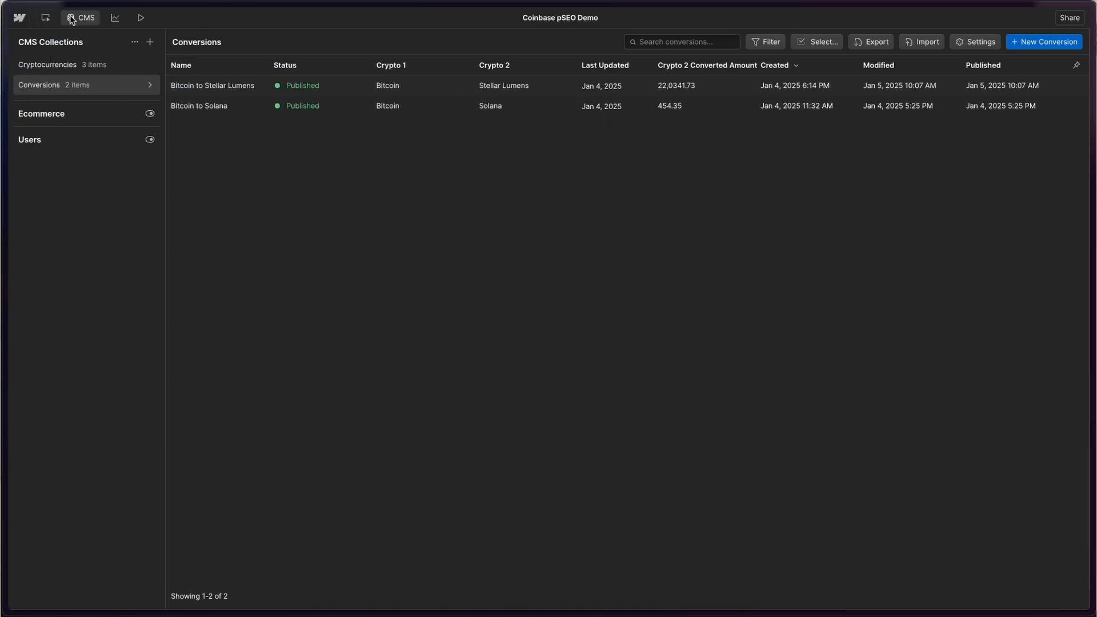
pyautogui.click(72, 19)
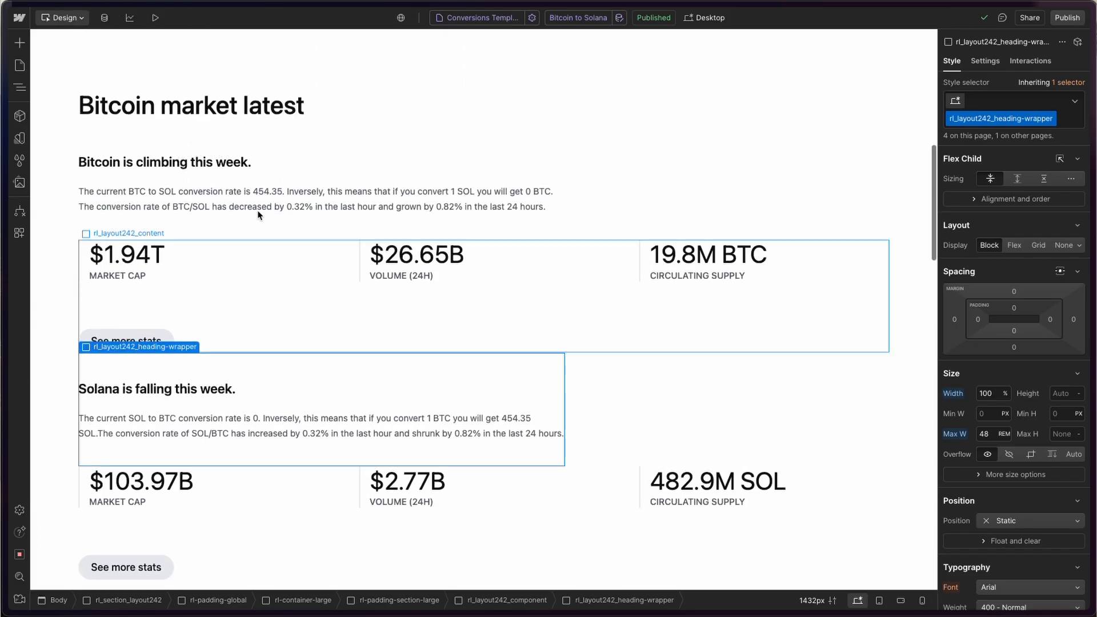
pyautogui.scroll(4, 257, 215)
pyautogui.scroll(-10, 170, 357)
pyautogui.scroll(-8, 170, 357)
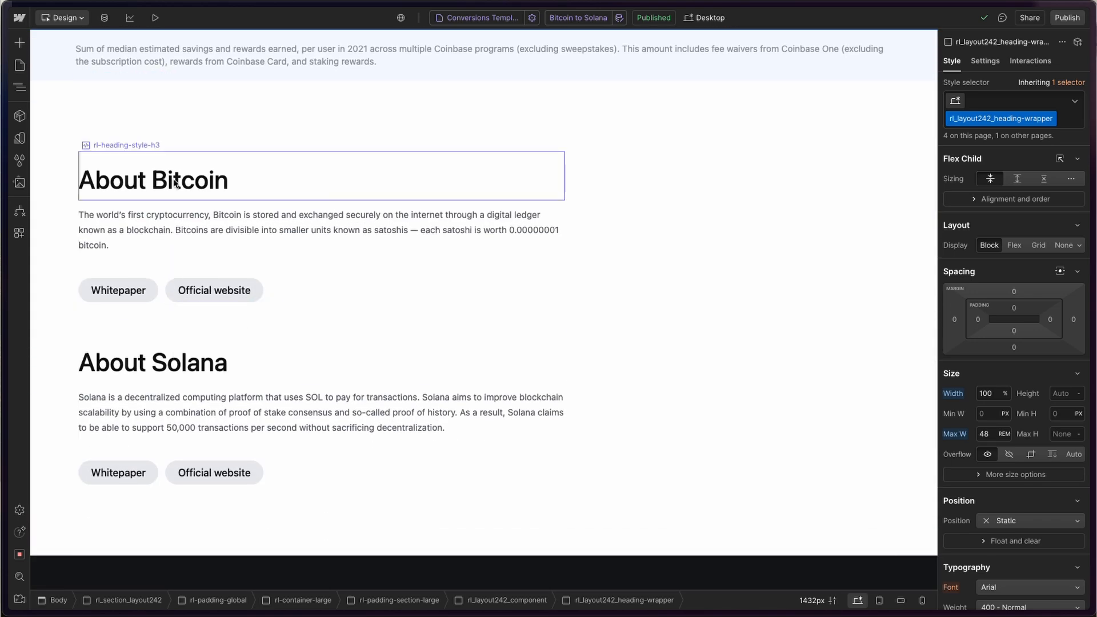
pyautogui.scroll(-2, 238, 225)
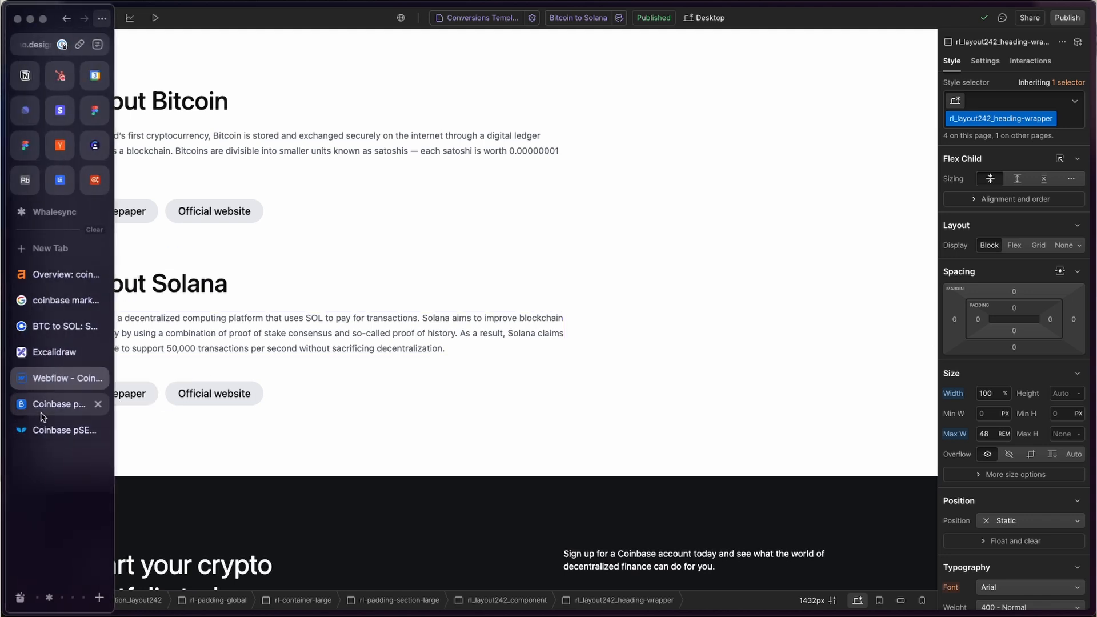
pyautogui.click(41, 412)
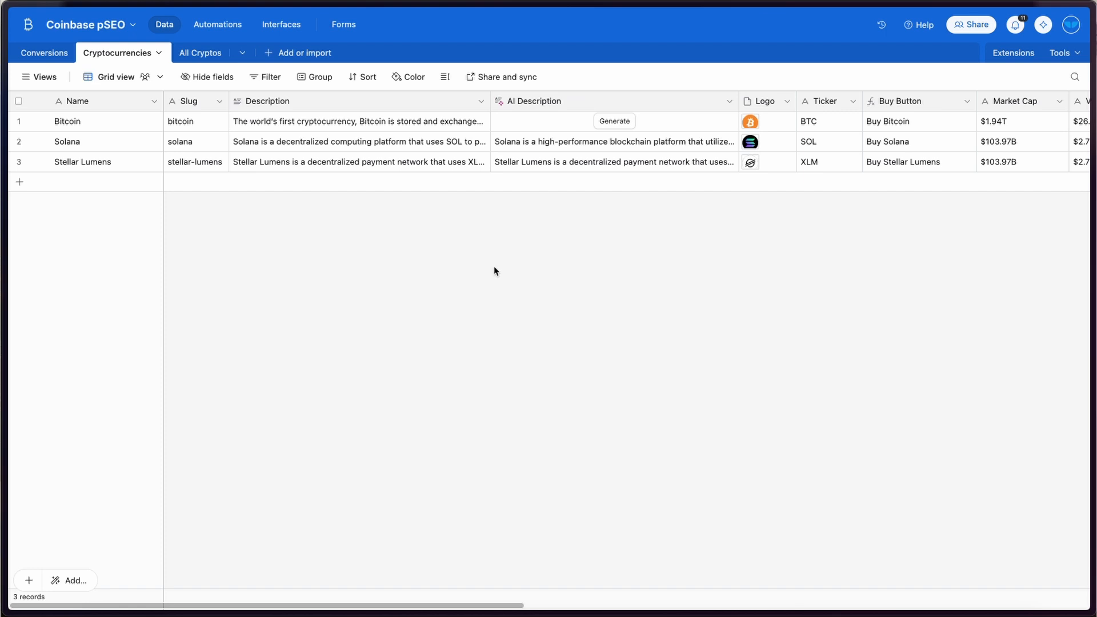
# - Add an Ethereum record and generate its AI description
pyautogui.click(94, 182)
pyautogui.write('Ethereum')
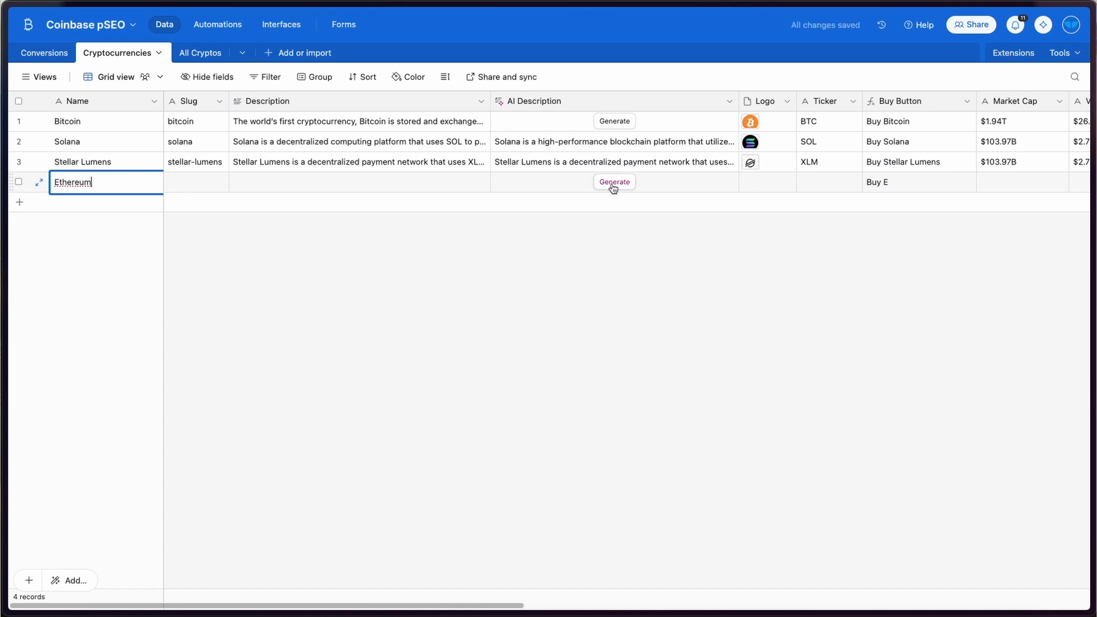
pyautogui.click(612, 184)
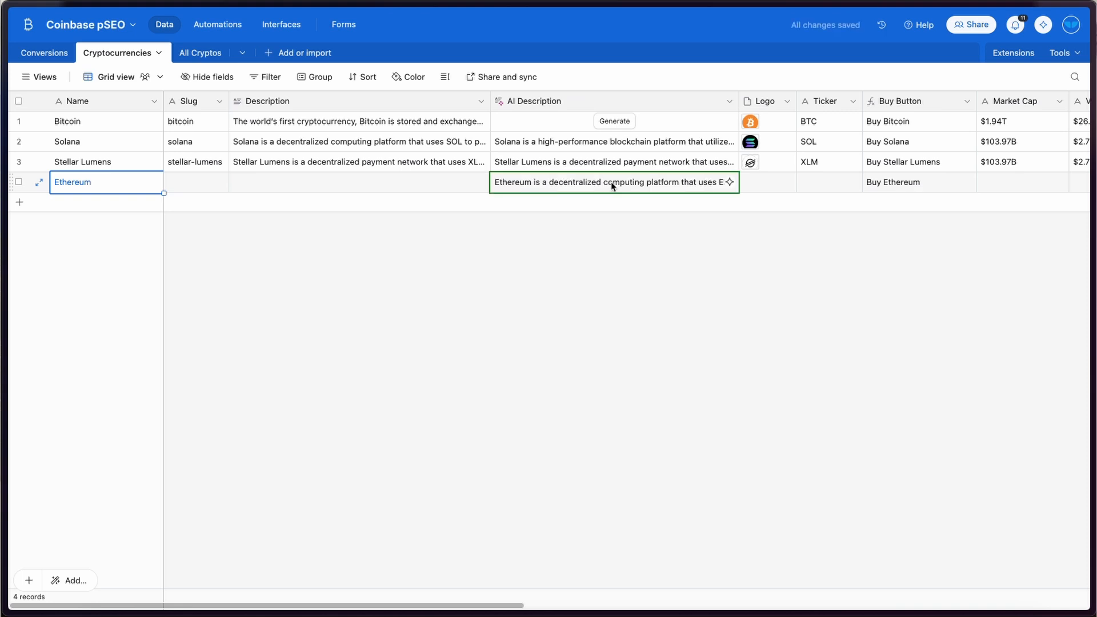
pyautogui.click(612, 184)
pyautogui.click(728, 184)
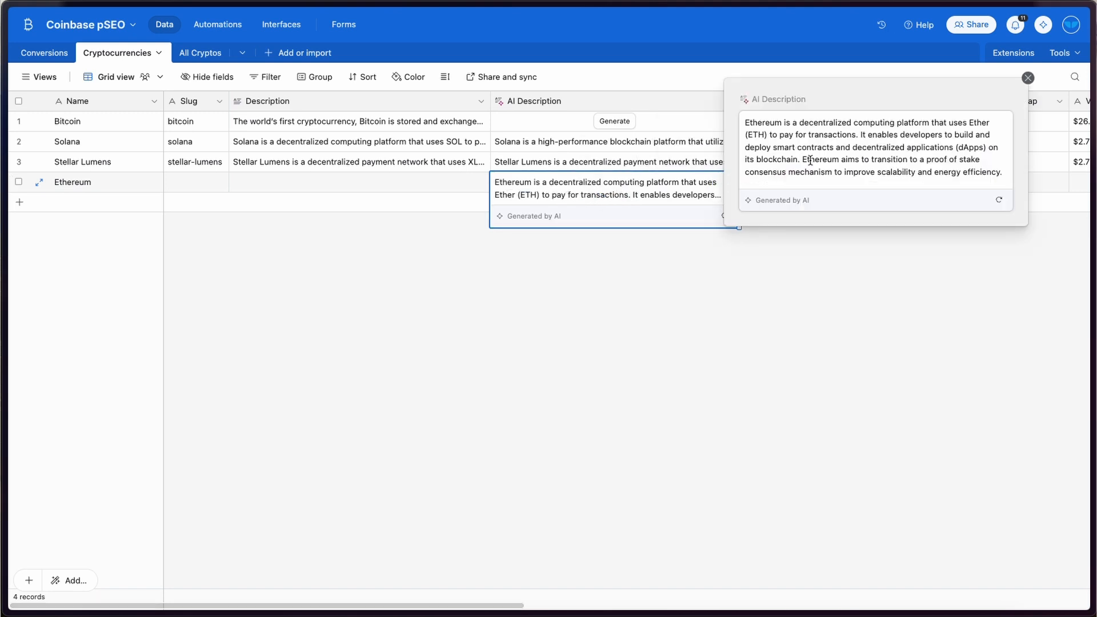
pyautogui.click(573, 162)
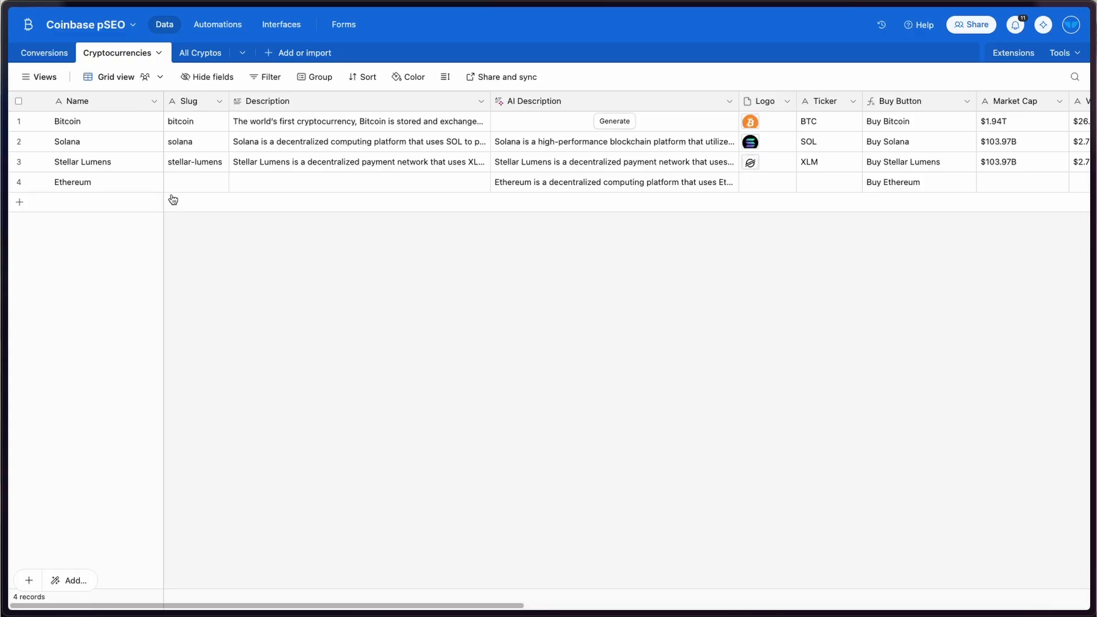
# - Fill in Ethereum's slug and set its ticker to ETH
pyautogui.click(193, 183)
pyautogui.write('thereum')
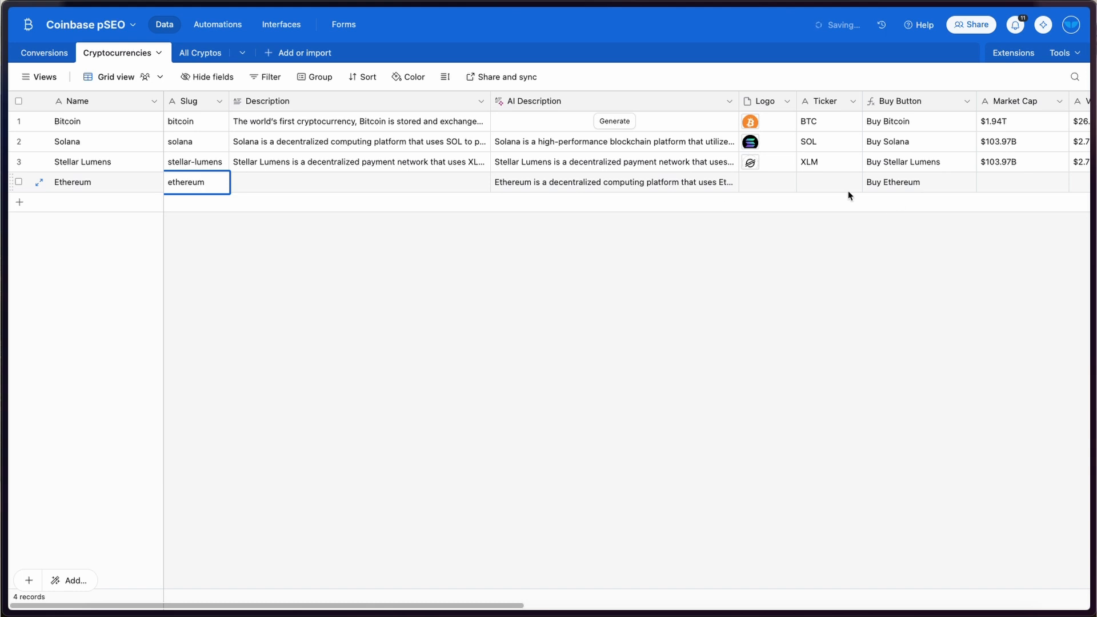
pyautogui.click(832, 184)
pyautogui.write('ETH')
pyautogui.click(838, 281)
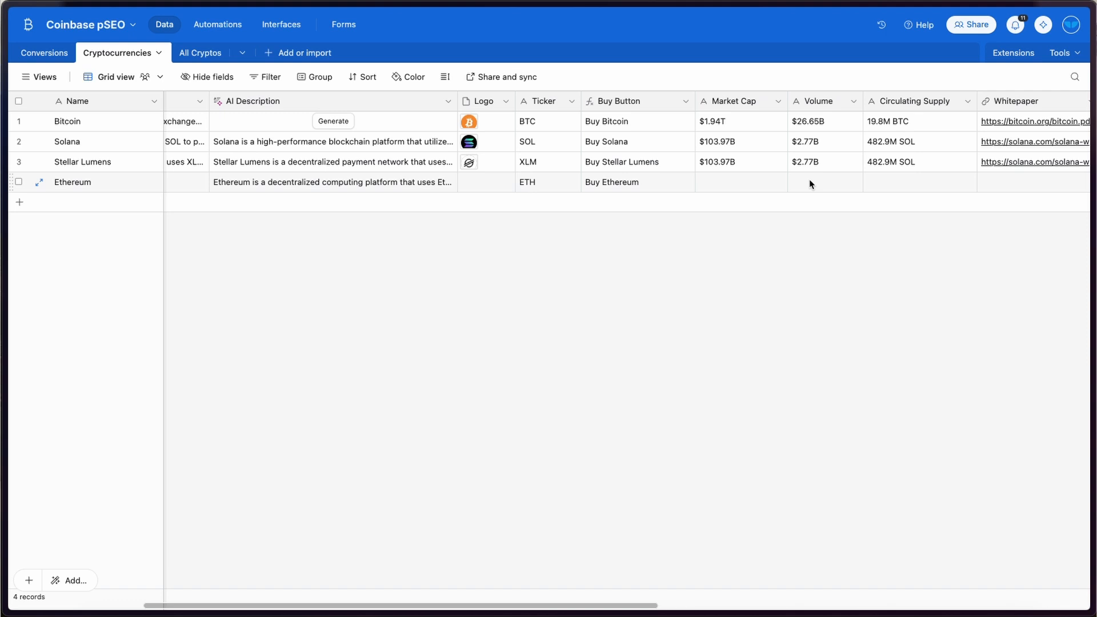
# - Create a new Data Fetcher request using the CoinMarketCap application
pyautogui.click(1011, 53)
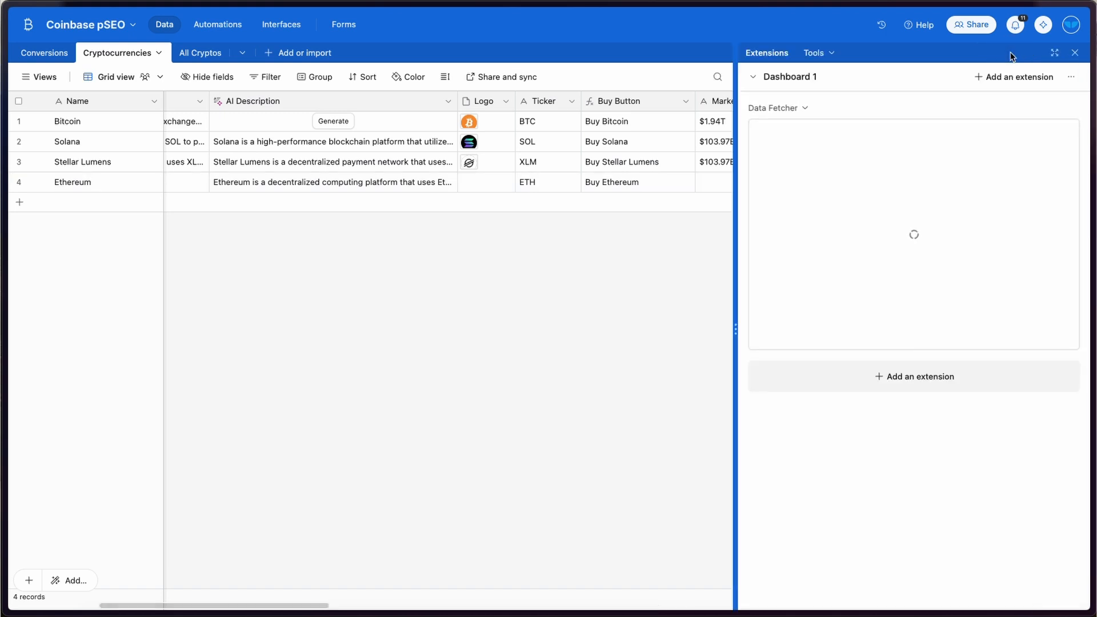
pyautogui.click(929, 382)
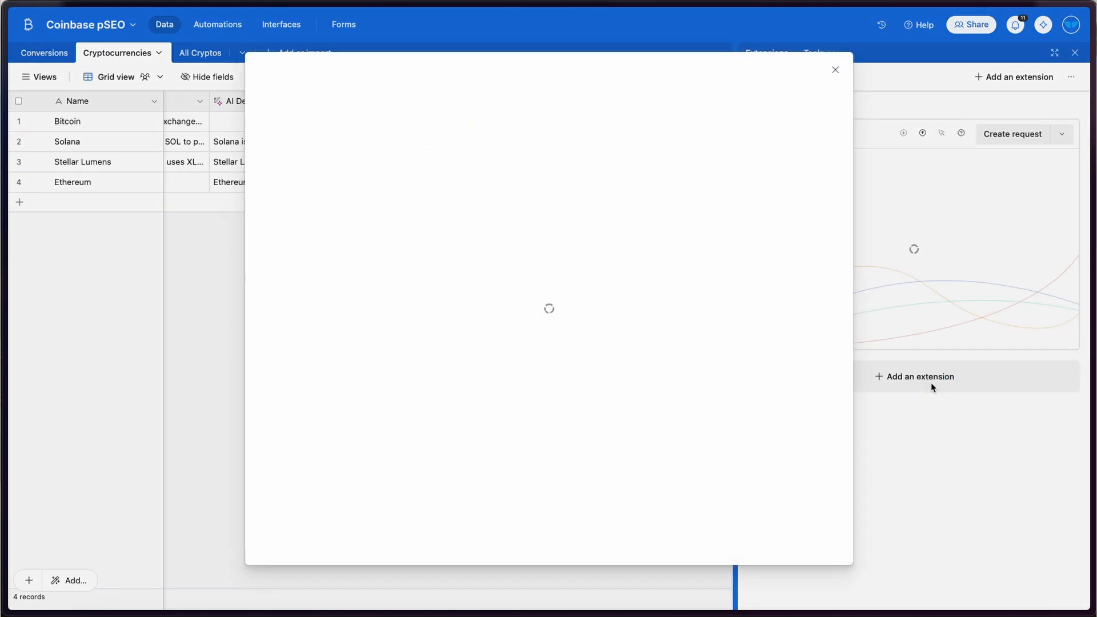
pyautogui.write('data fetch')
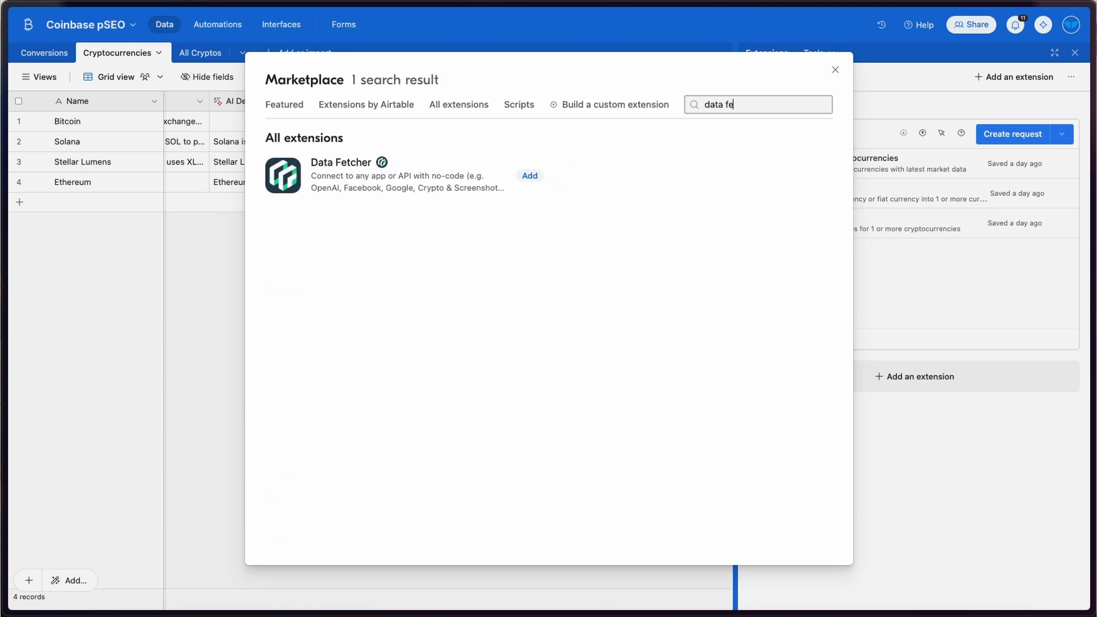
pyautogui.click(835, 71)
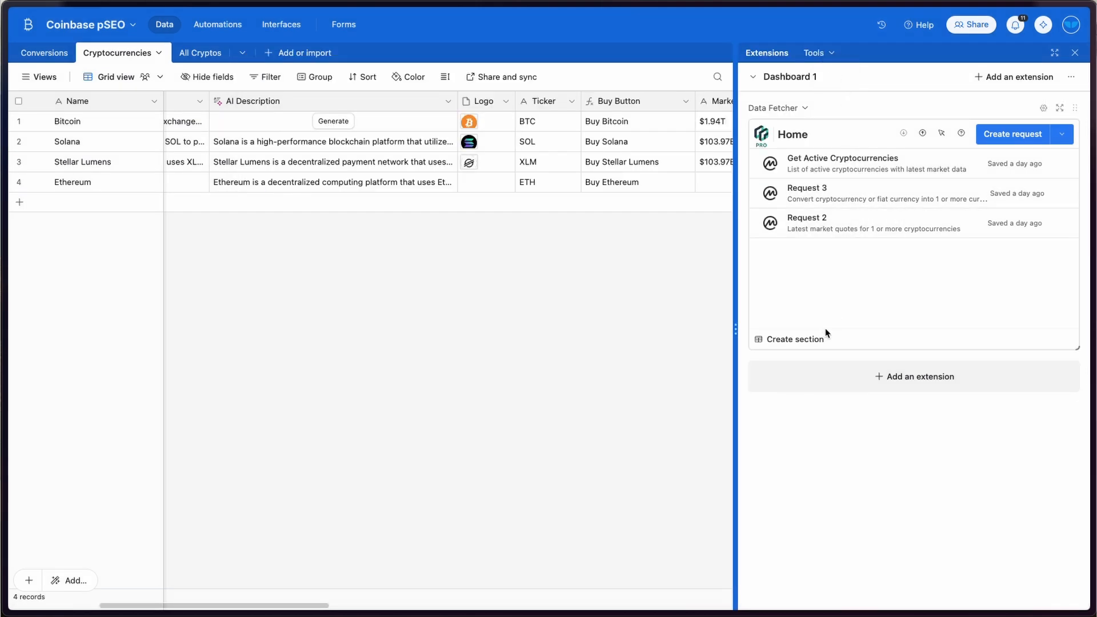
pyautogui.click(1058, 107)
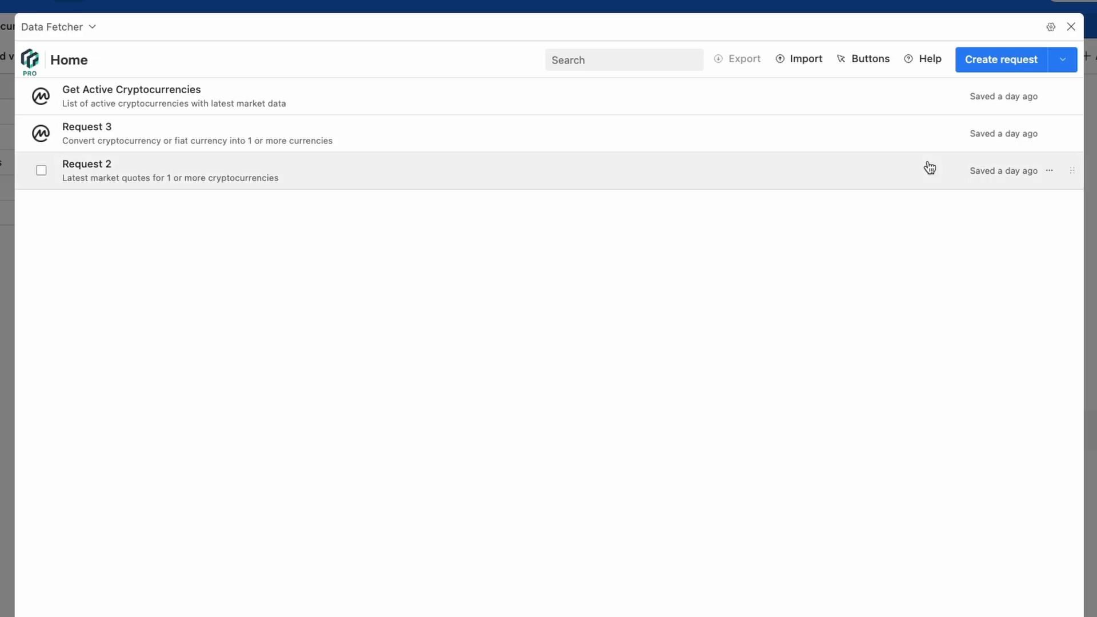
pyautogui.click(990, 58)
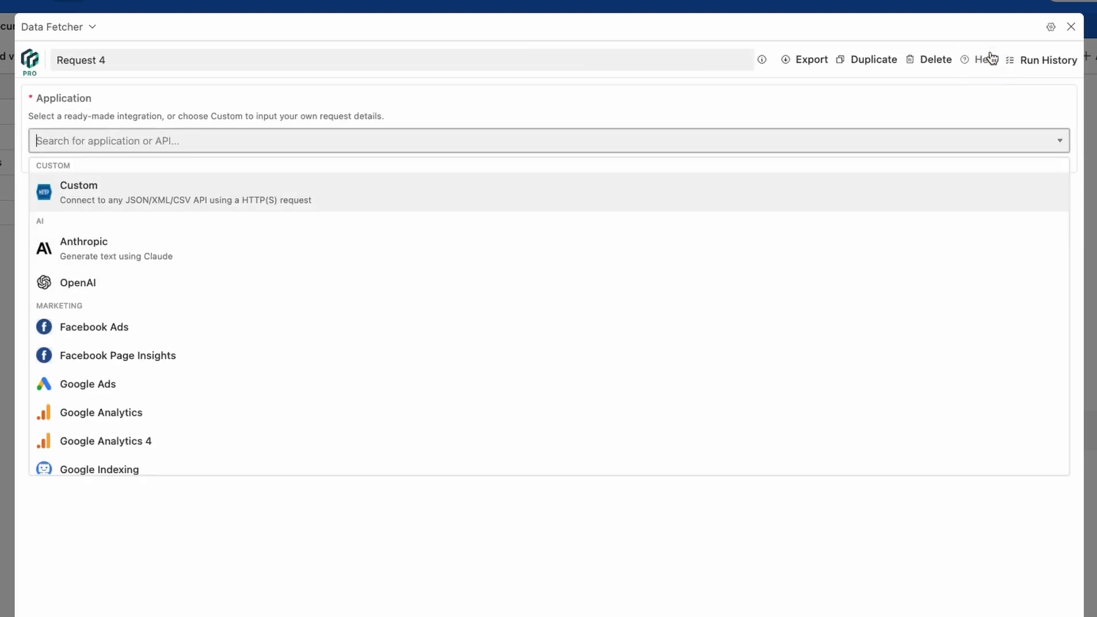
pyautogui.write('coin')
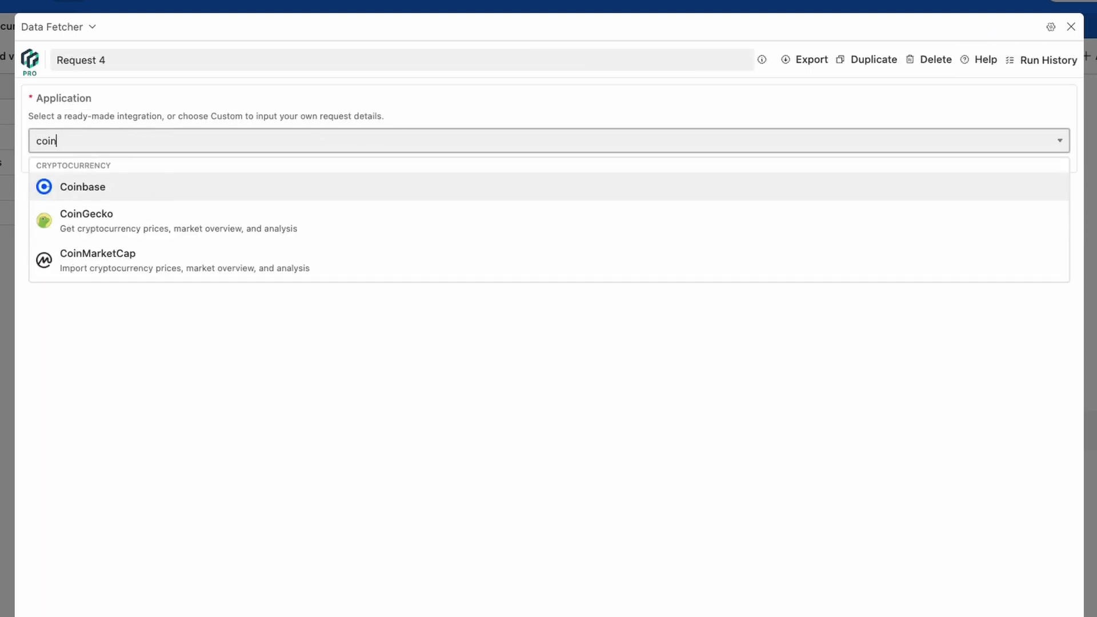
pyautogui.click(75, 258)
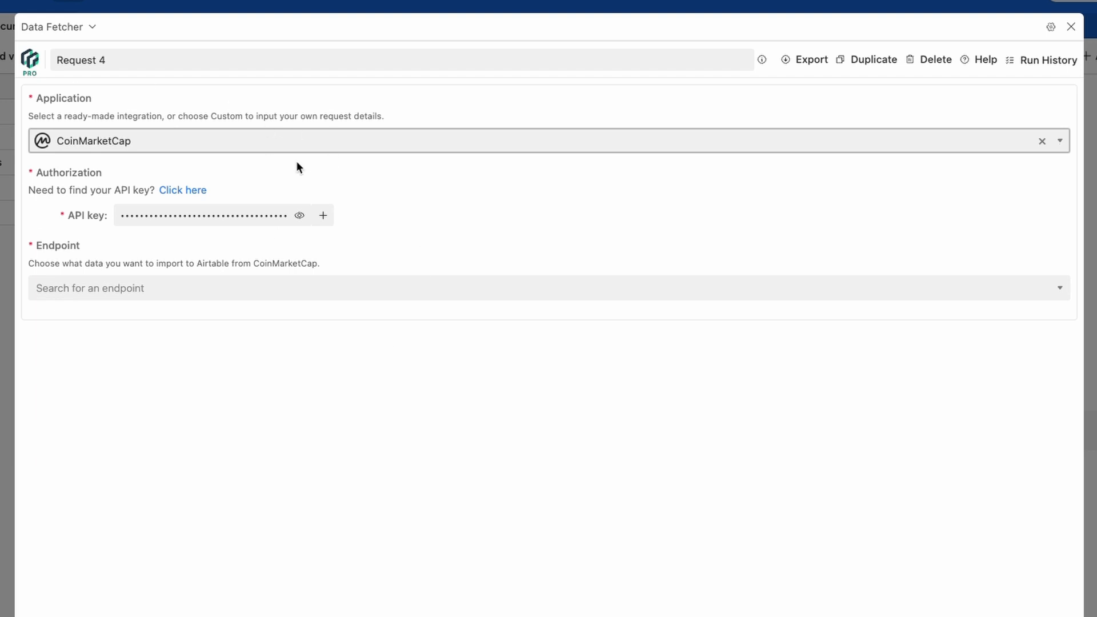
# - Open the CoinMarketCap website in a new tab
pyautogui.press('super+t')
pyautogui.write('coinmarketcap.com')
pyautogui.press('Return')
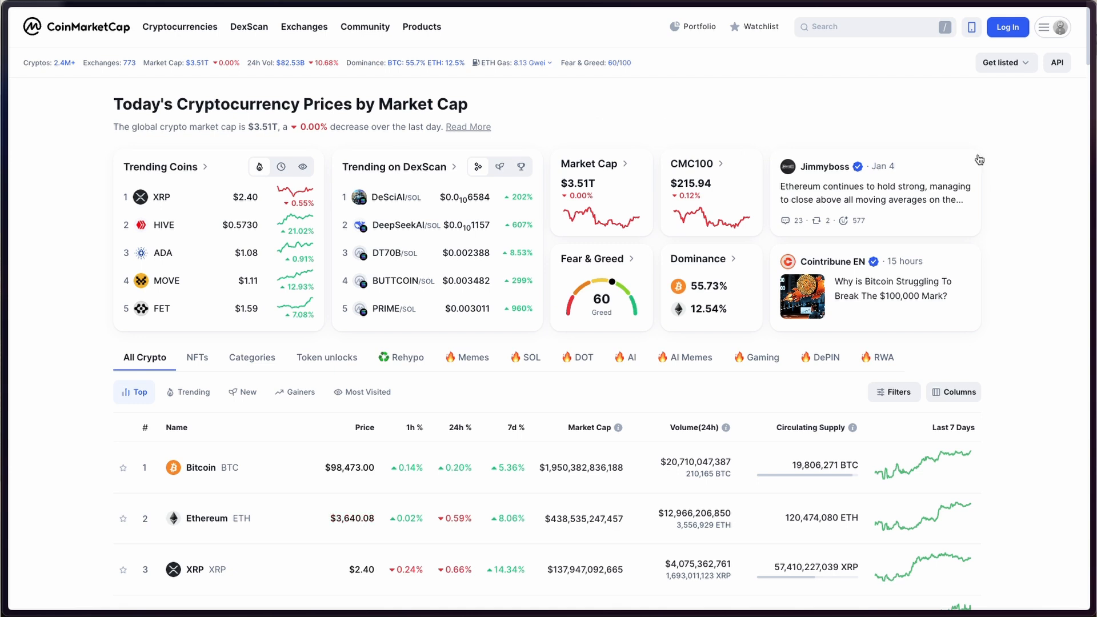
# - View CoinMarketCap's API pricing plans, then return to the Airtable Data Fetcher request
pyautogui.click(1056, 62)
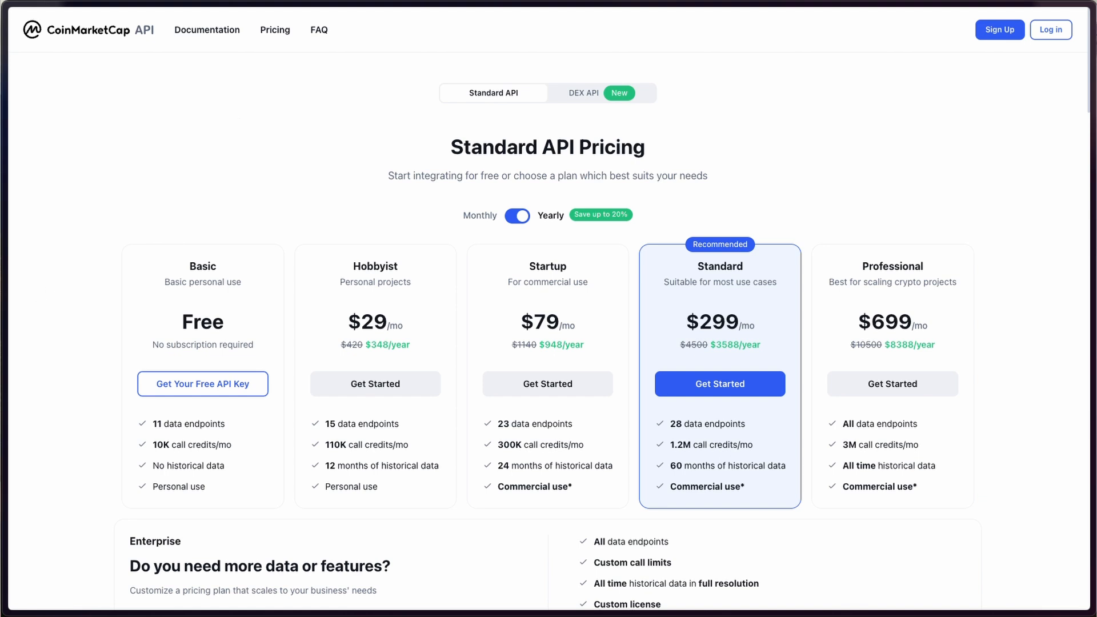
pyautogui.moveTo(3, 342)
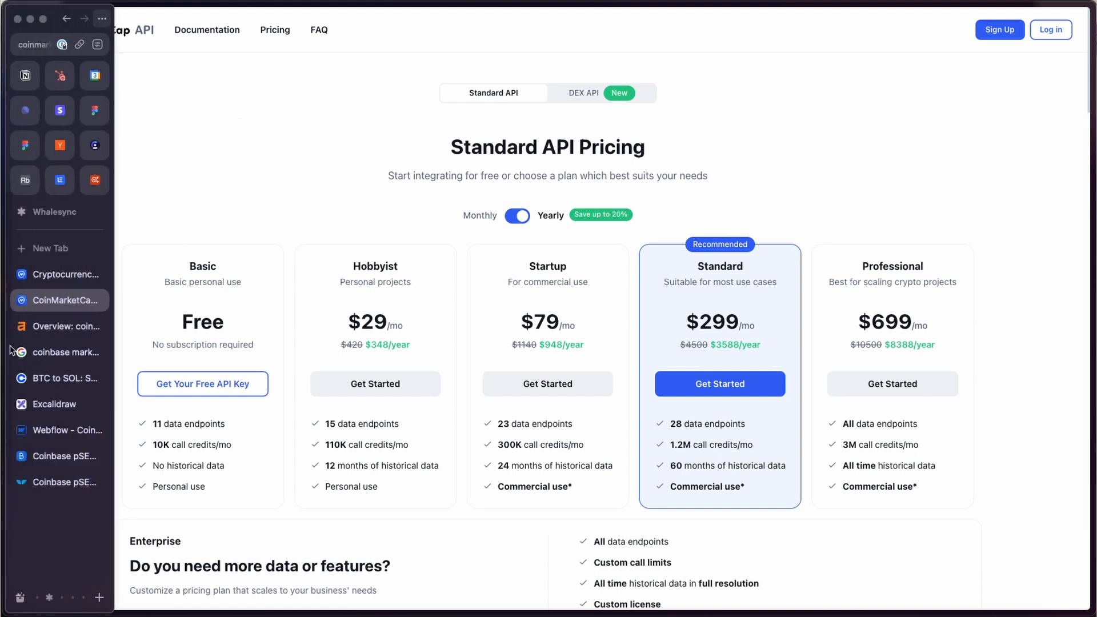
pyautogui.click(55, 455)
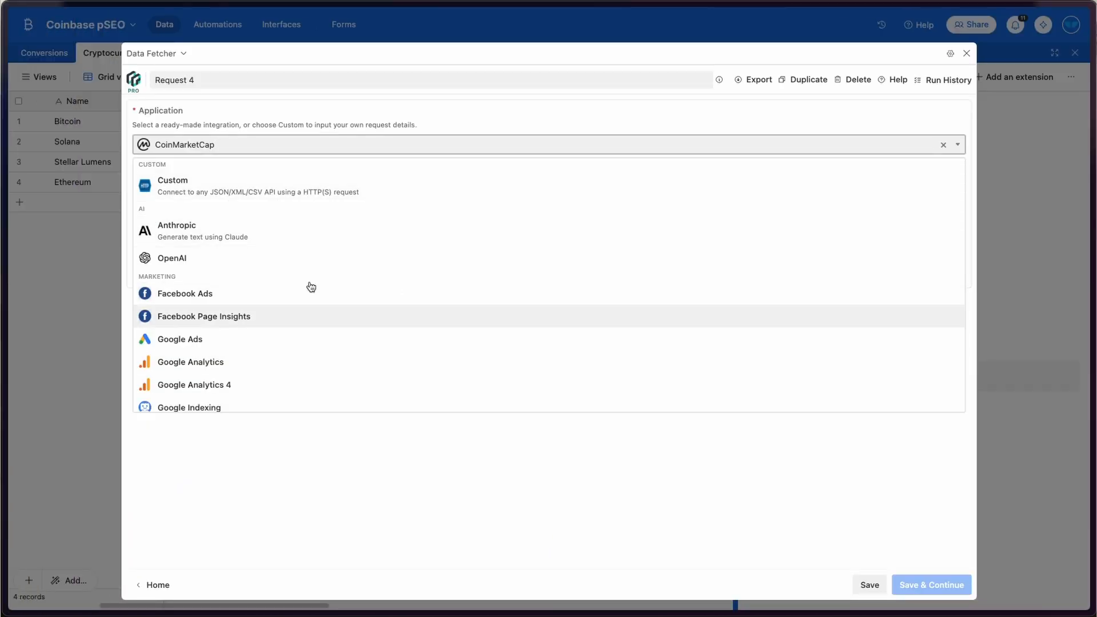
# - Browse the CoinMarketCap endpoints for Request 4, then switch to the Webflow Designer
pyautogui.click(225, 144)
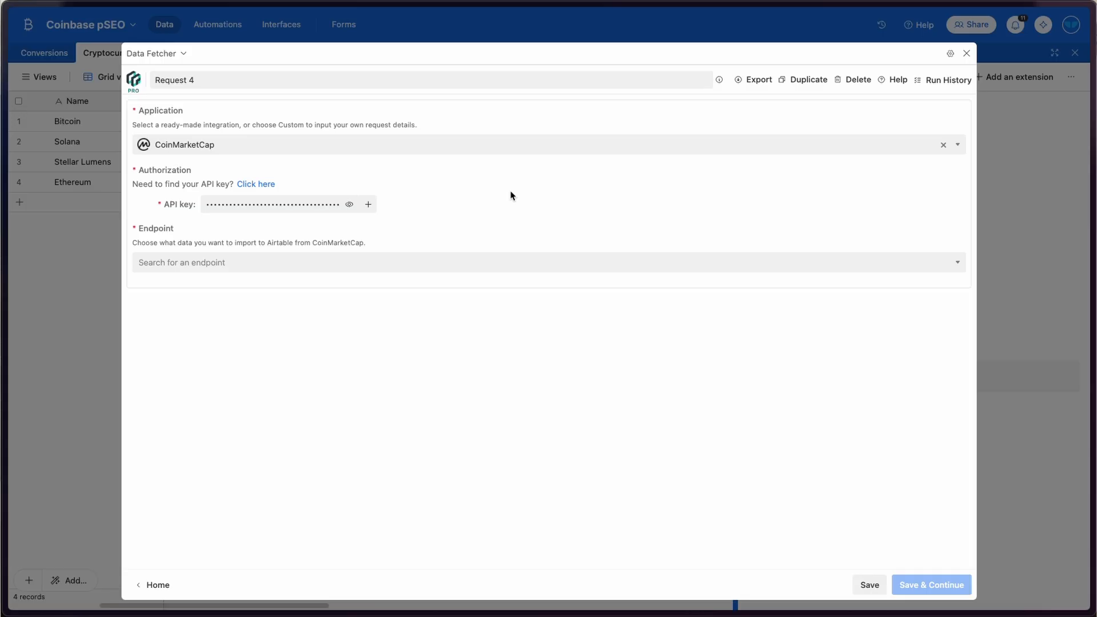
pyautogui.click(162, 267)
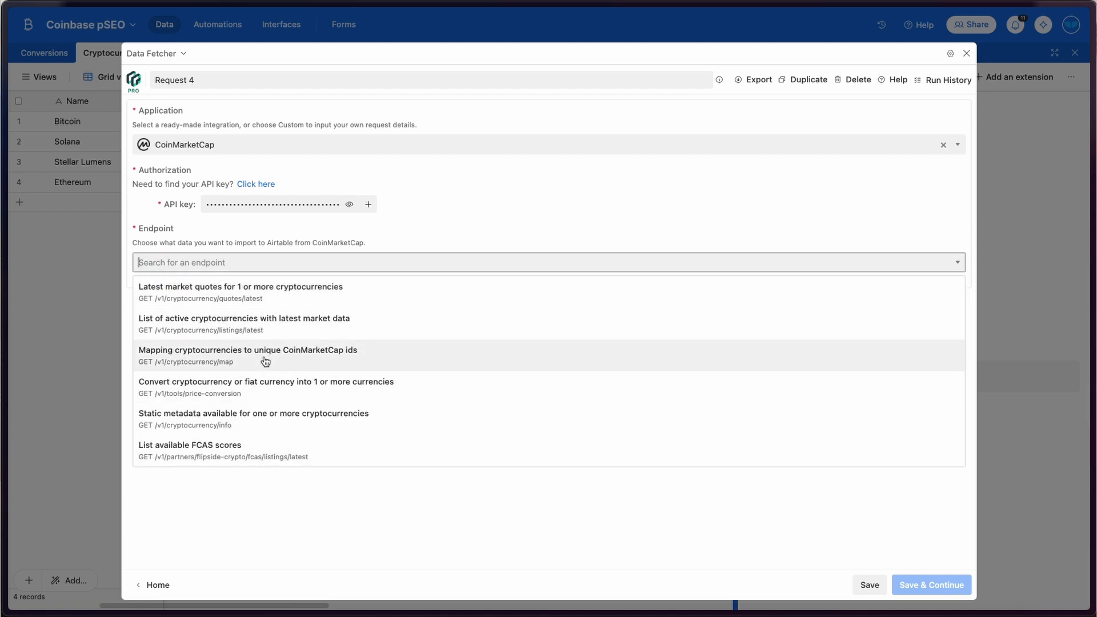
pyautogui.scroll(-5, 264, 359)
pyautogui.scroll(5, 264, 360)
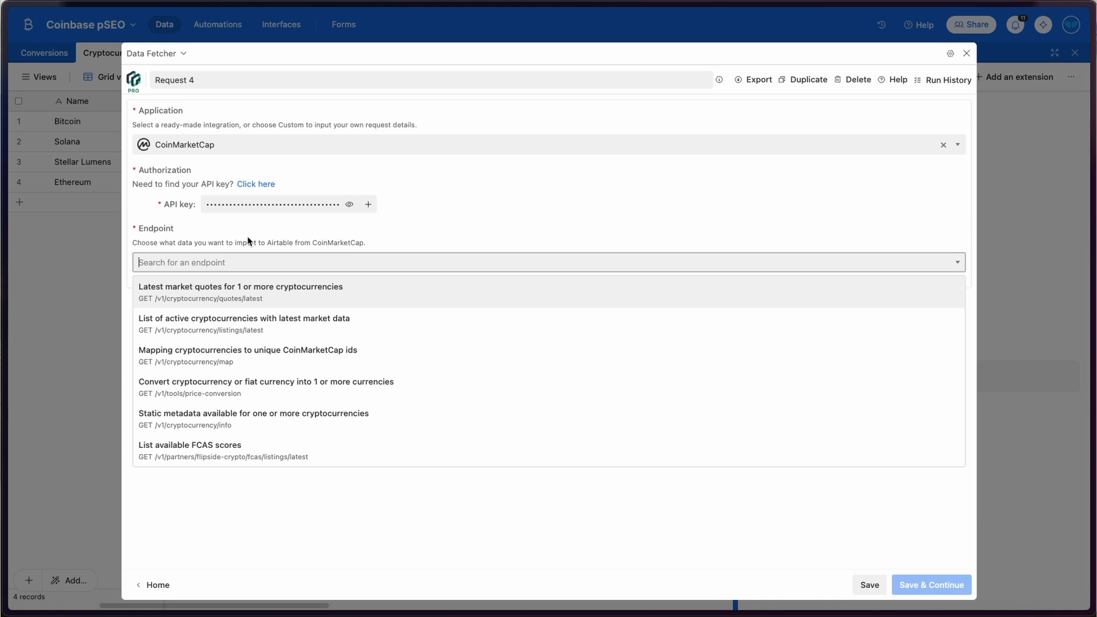
pyautogui.moveTo(4, 297)
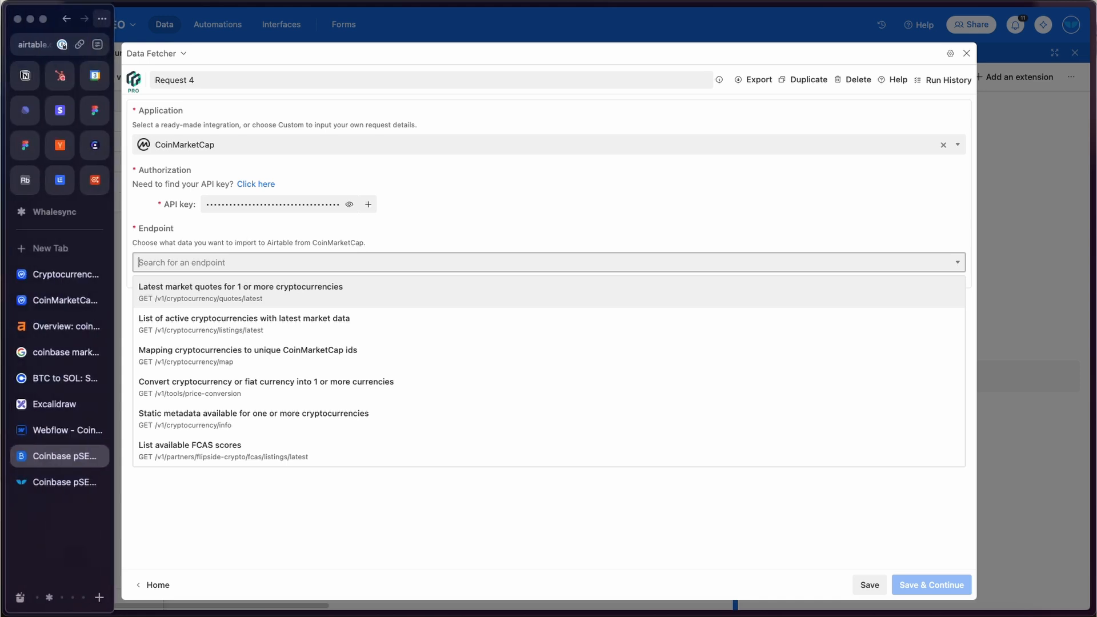
pyautogui.click(52, 431)
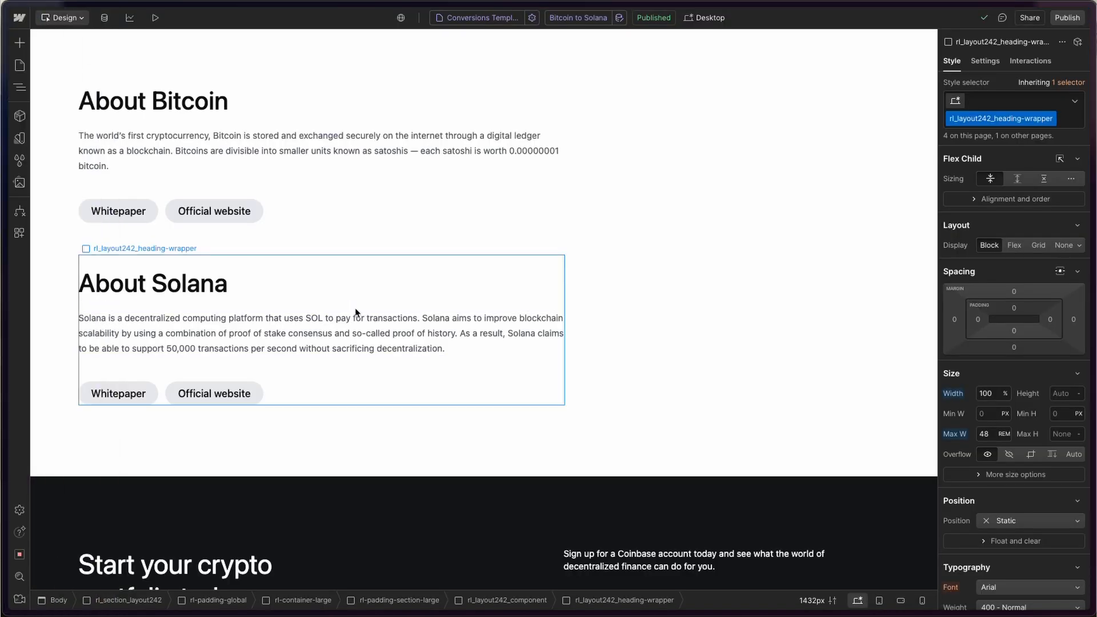
# - Look through the Bitcoin to Solana template page, then return to Airtable
pyautogui.scroll(10, 356, 311)
pyautogui.scroll(10, 355, 313)
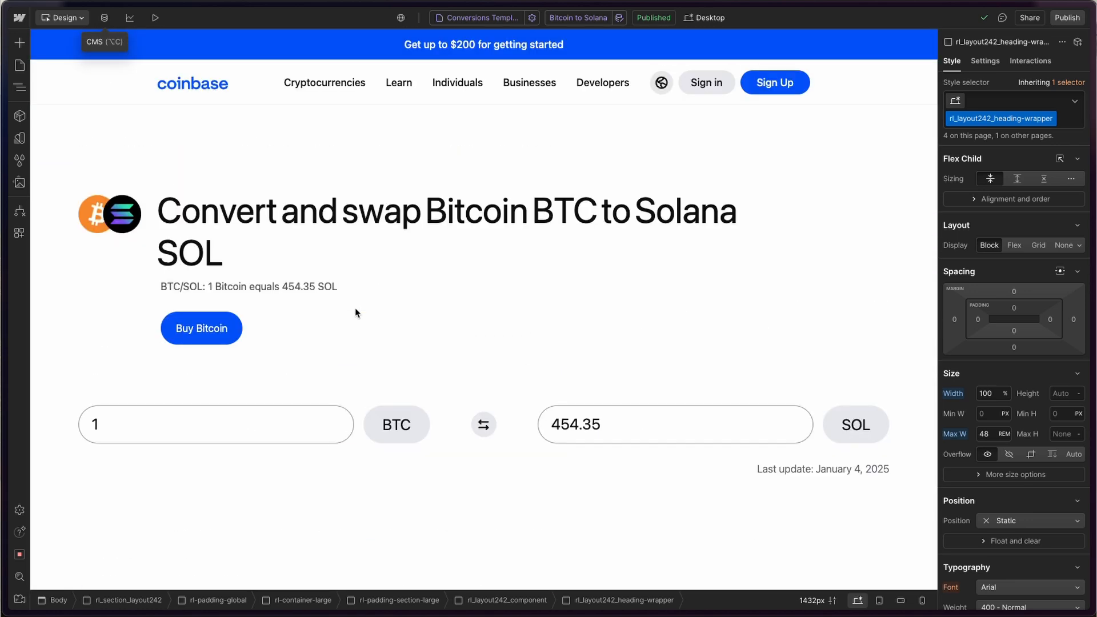
pyautogui.scroll(-2, 354, 312)
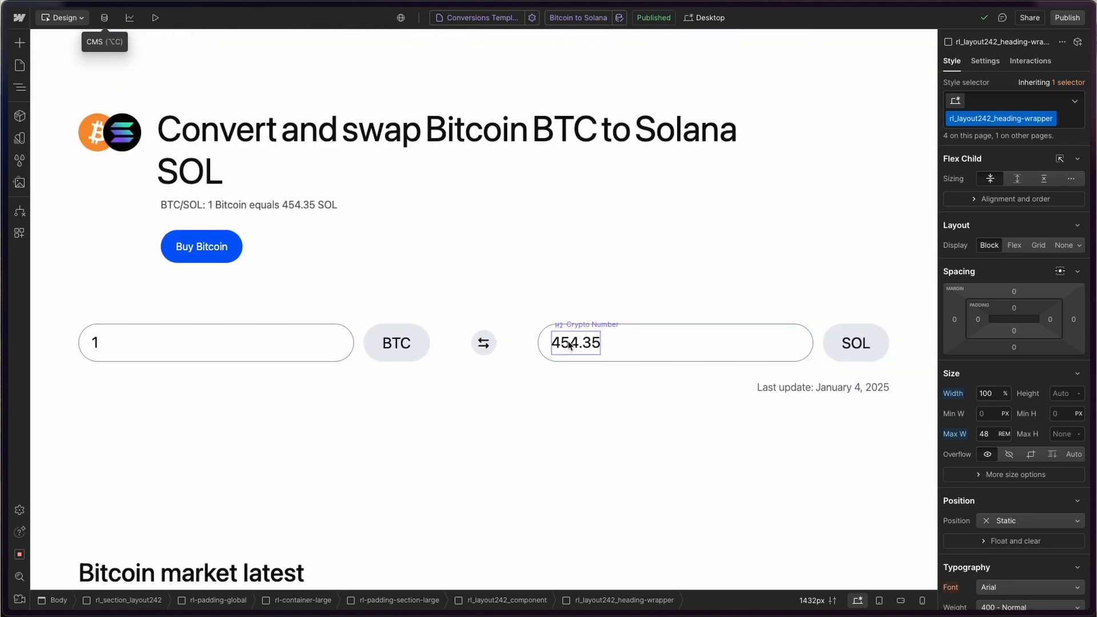
pyautogui.scroll(-8, 569, 345)
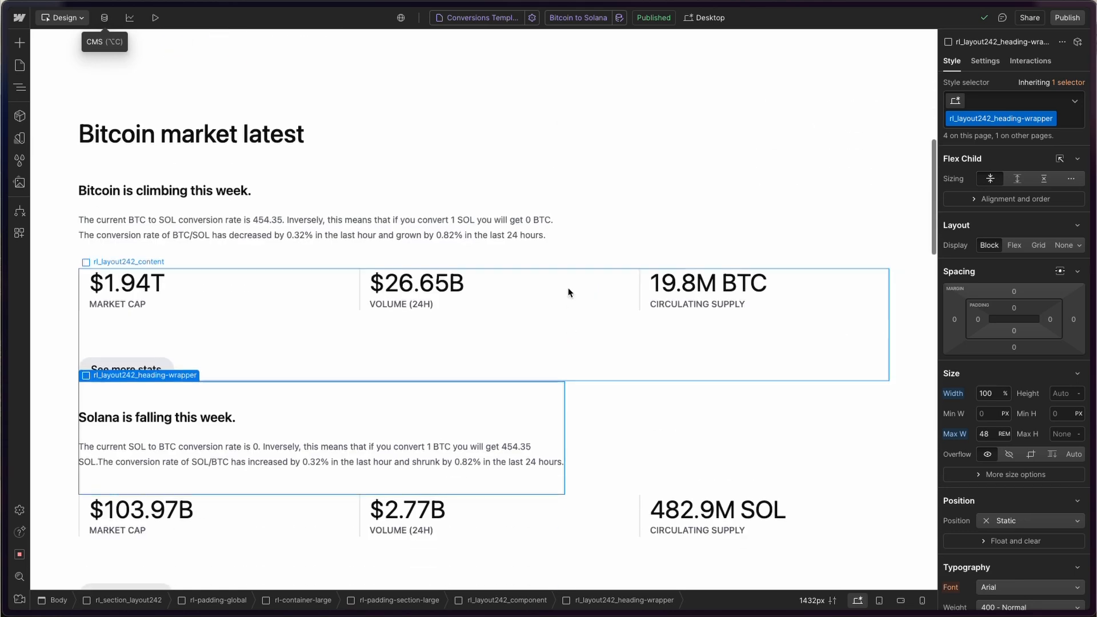
pyautogui.scroll(-15, 299, 289)
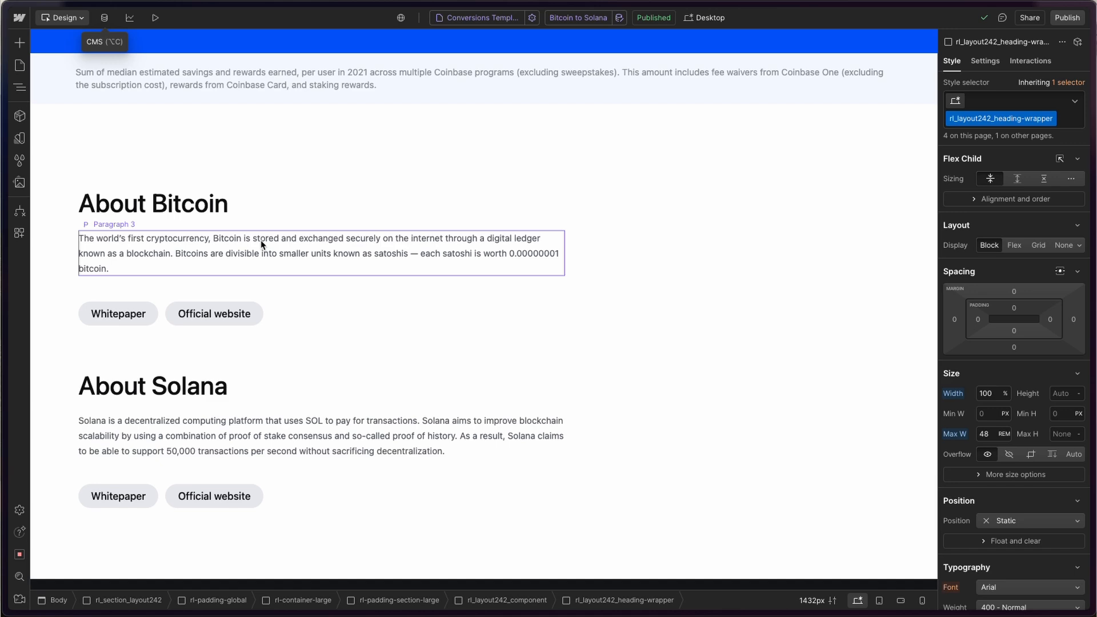
pyautogui.scroll(20, 262, 244)
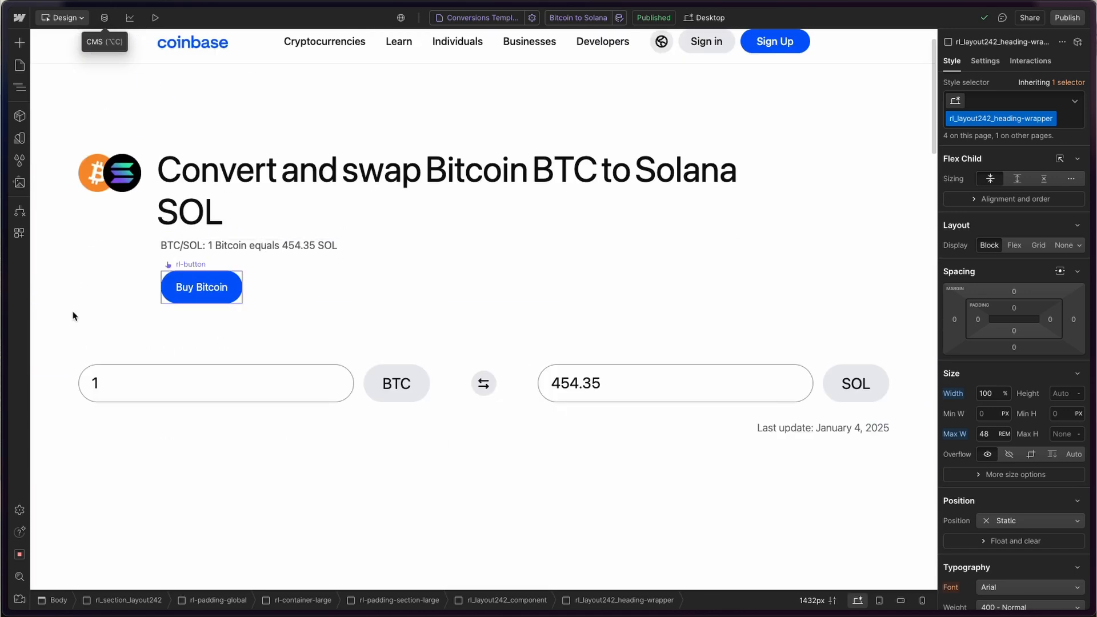
pyautogui.moveTo(3, 366)
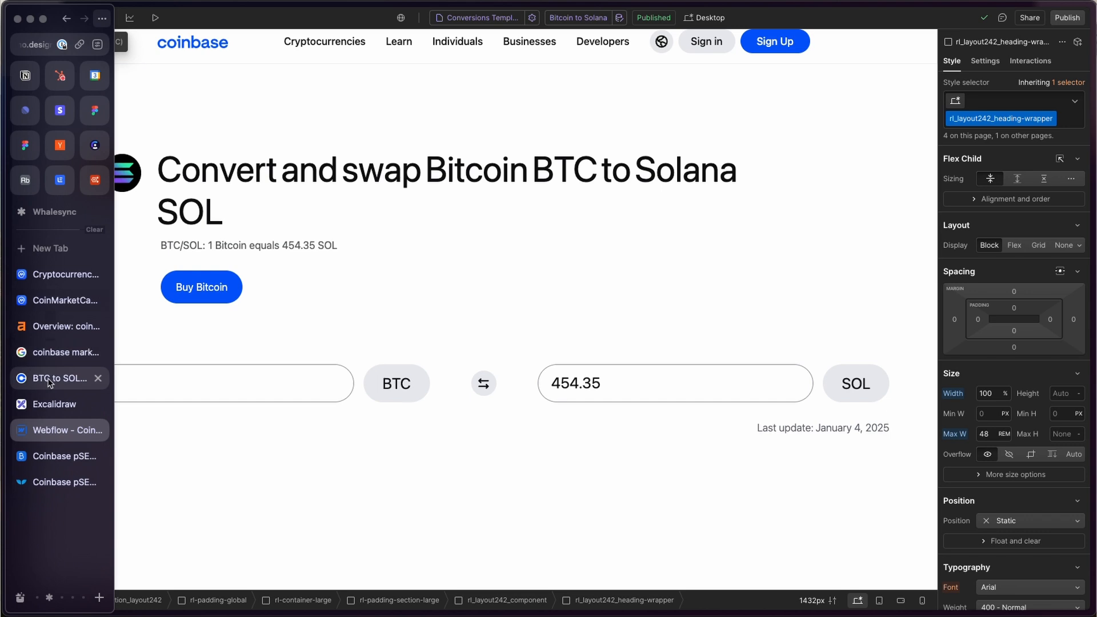
pyautogui.click(57, 455)
# - Set the endpoint to 'List of active cryptocurrencies with latest market data' and save
pyautogui.click(292, 263)
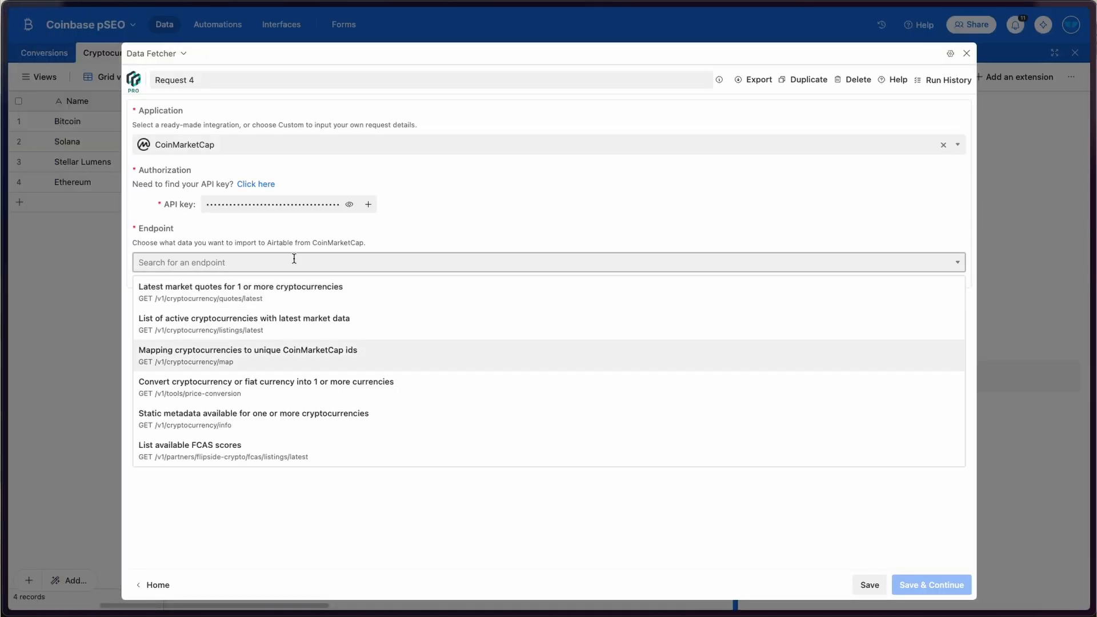
pyautogui.click(207, 325)
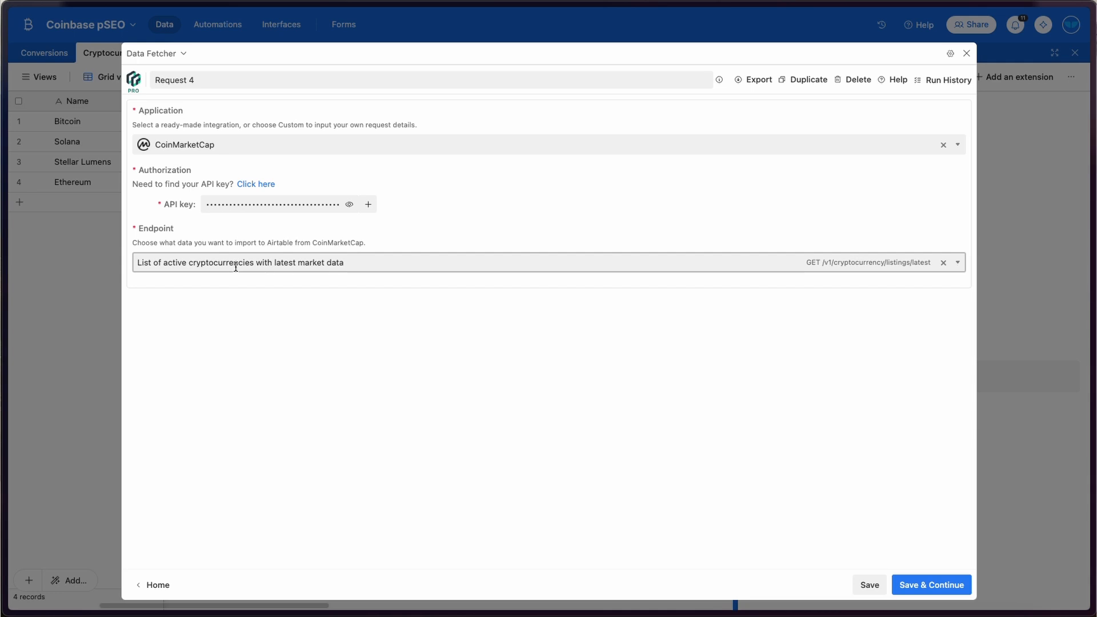
pyautogui.click(923, 581)
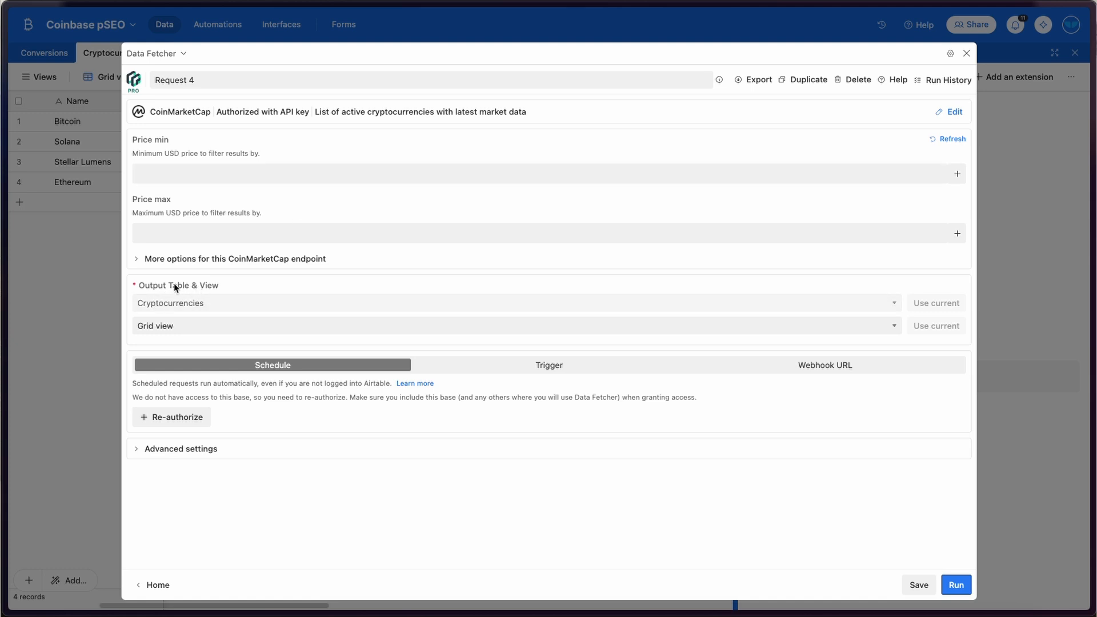
# - Send Request 4's output to the All Cryptos table
pyautogui.click(192, 304)
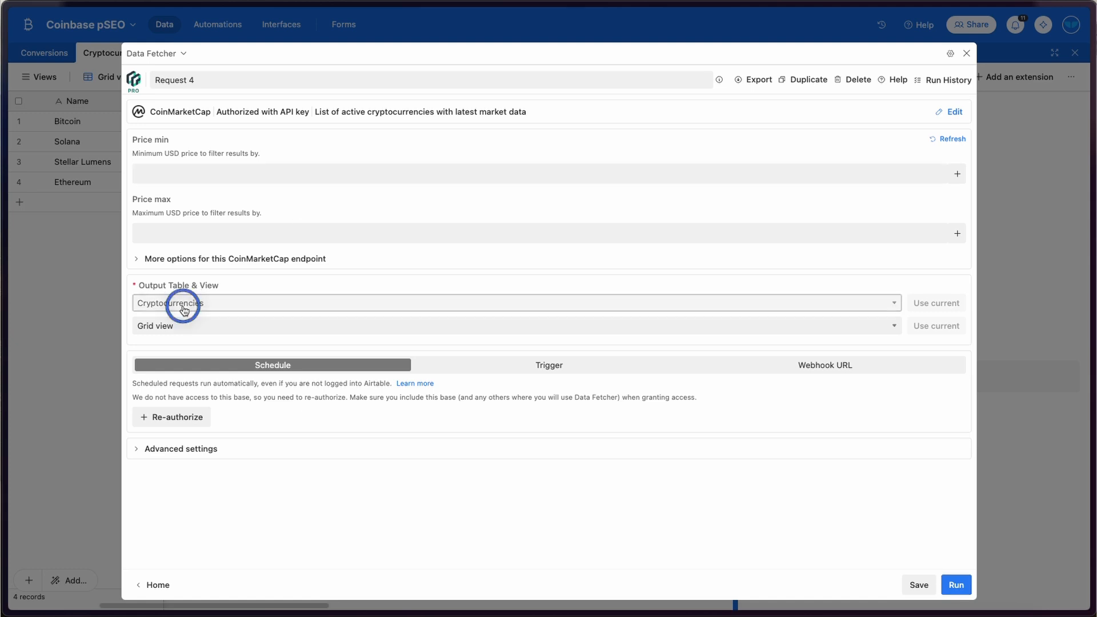
pyautogui.click(182, 319)
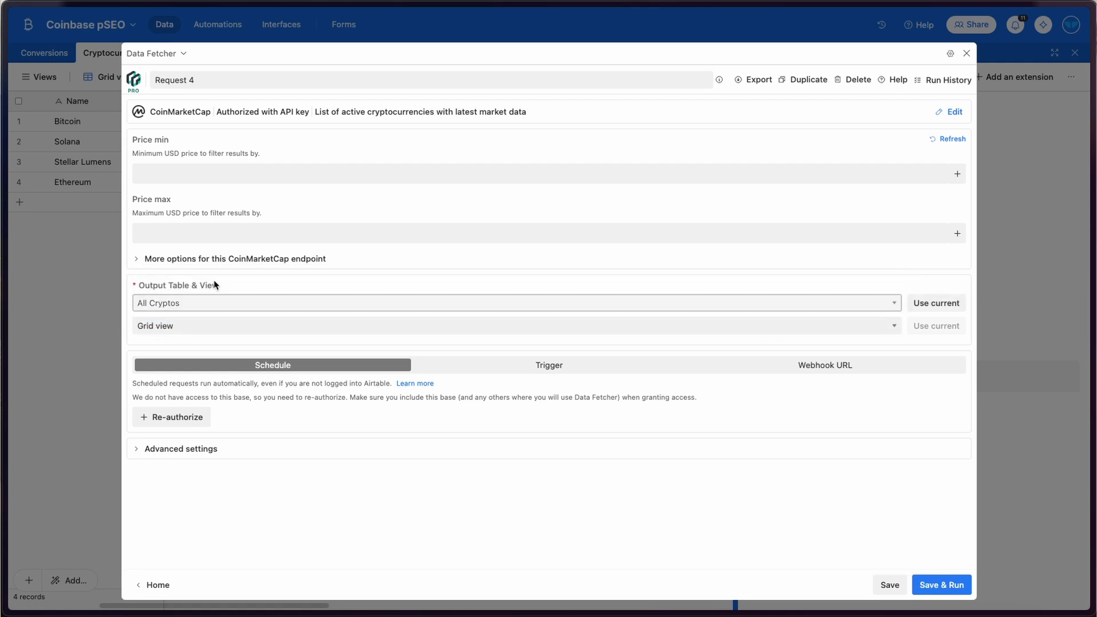
pyautogui.click(198, 306)
pyautogui.click(201, 291)
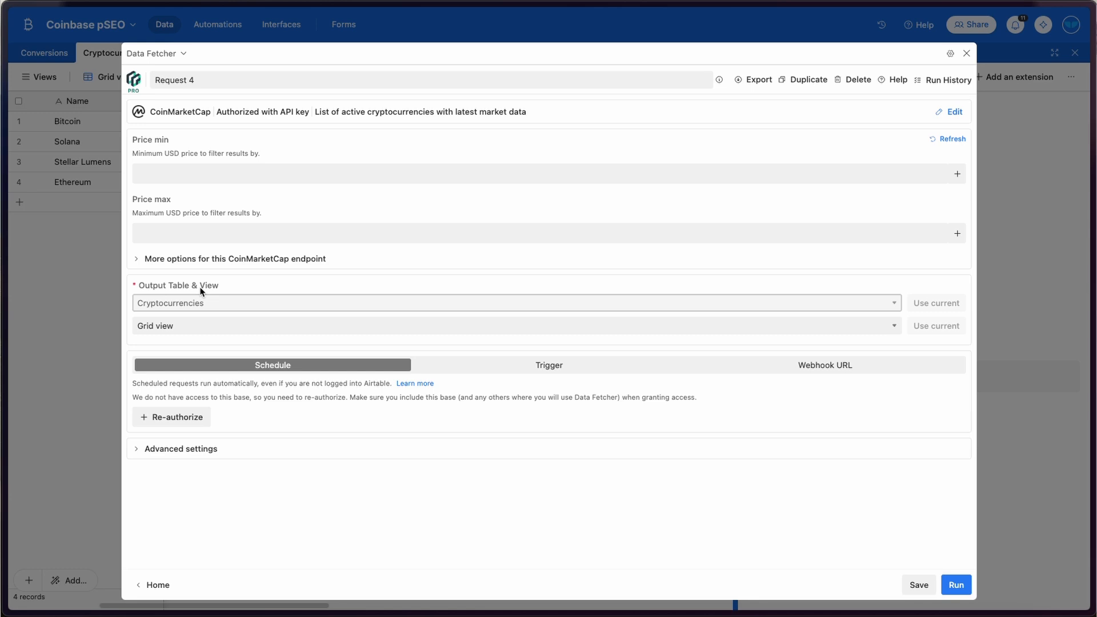
pyautogui.click(197, 303)
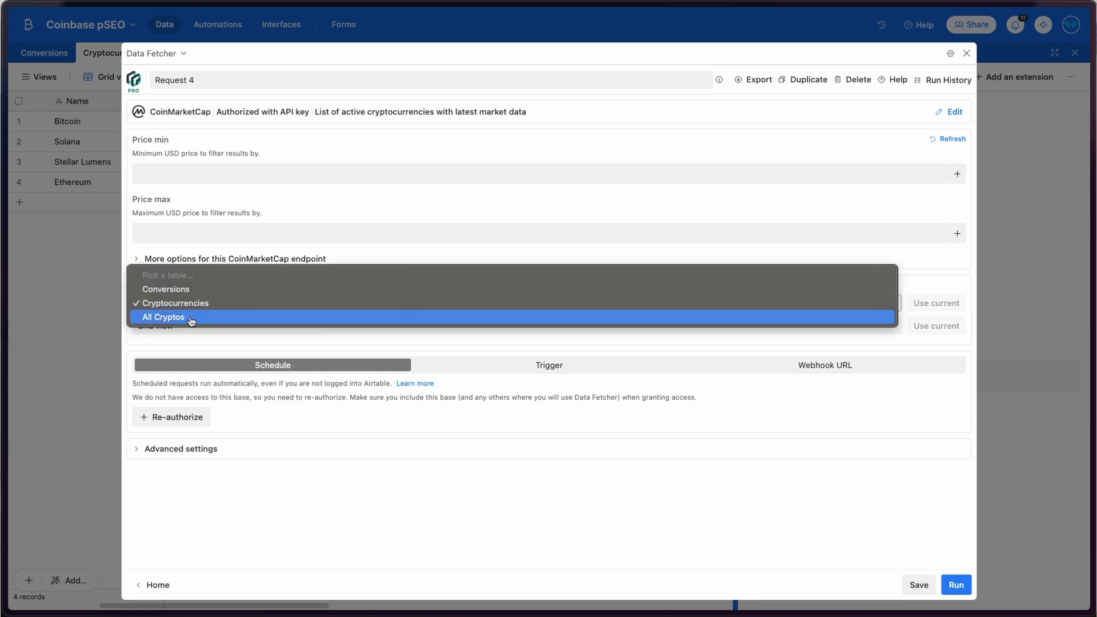
pyautogui.click(192, 318)
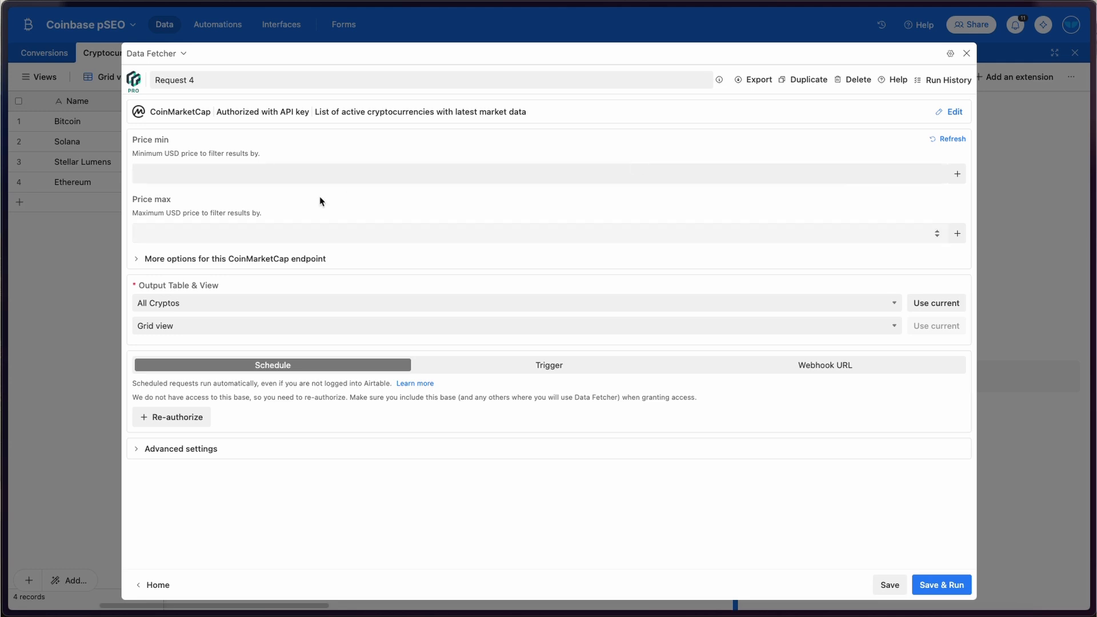
# - Set the Price min filter to 200 and save and run the request
pyautogui.click(147, 173)
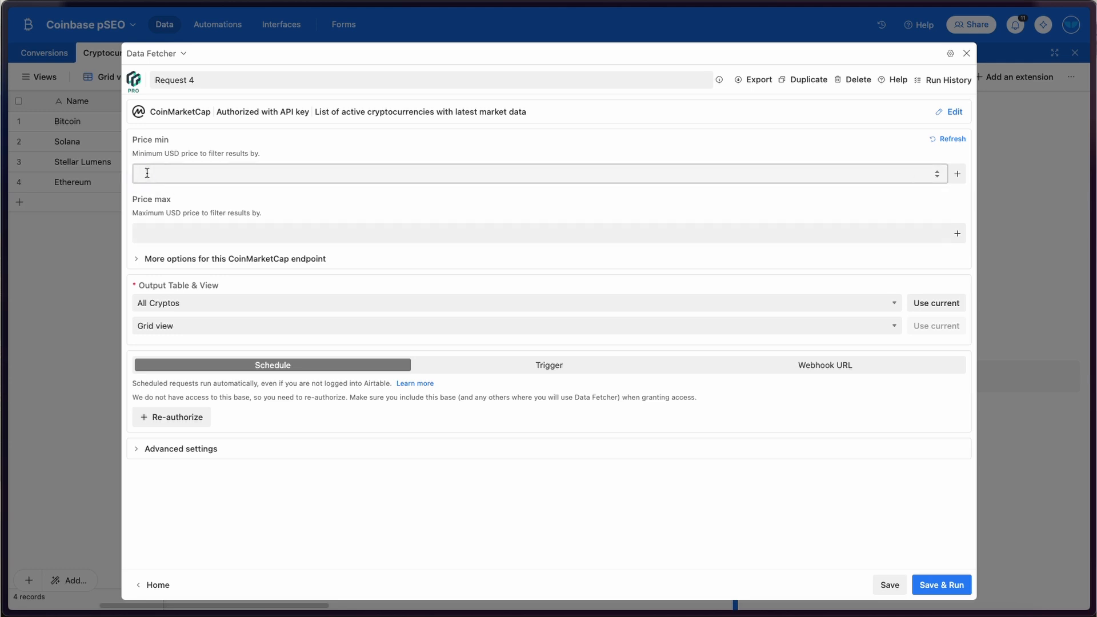
pyautogui.write('200')
pyautogui.click(255, 146)
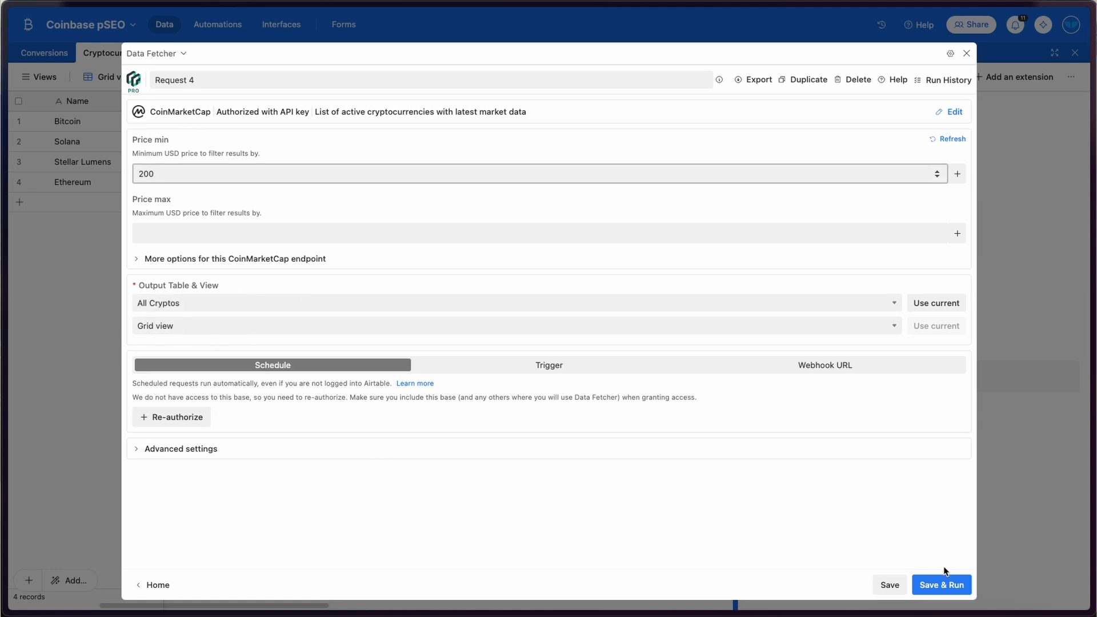
pyautogui.click(951, 582)
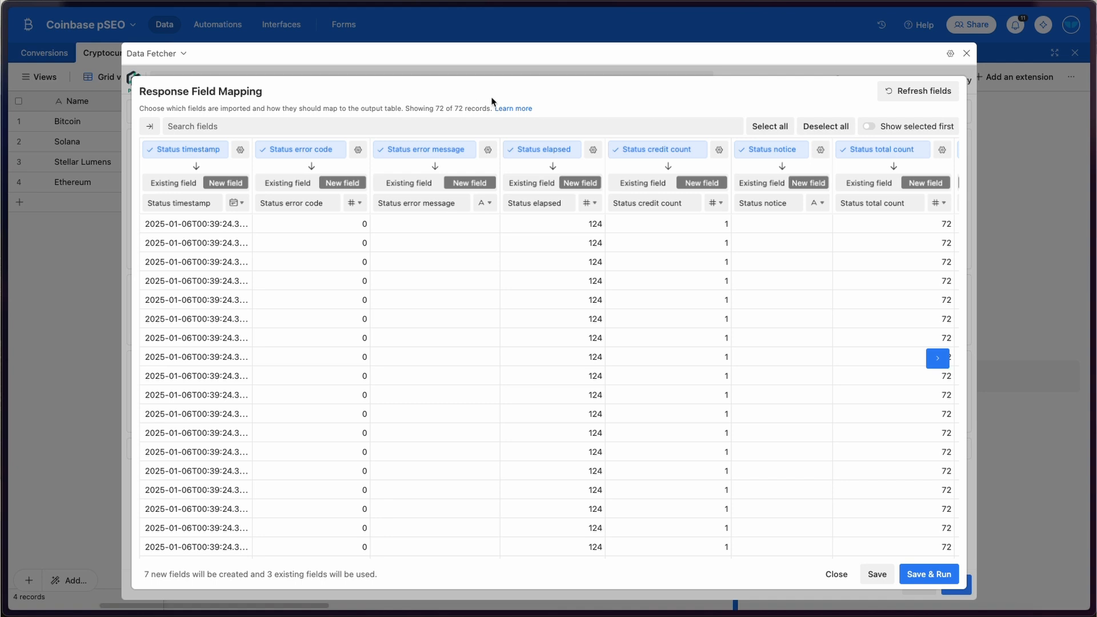
# - Map Circulating supply and Quote USD price to their existing fields
pyautogui.hscroll(1, 375, 287)
pyautogui.hscroll(15, 375, 287)
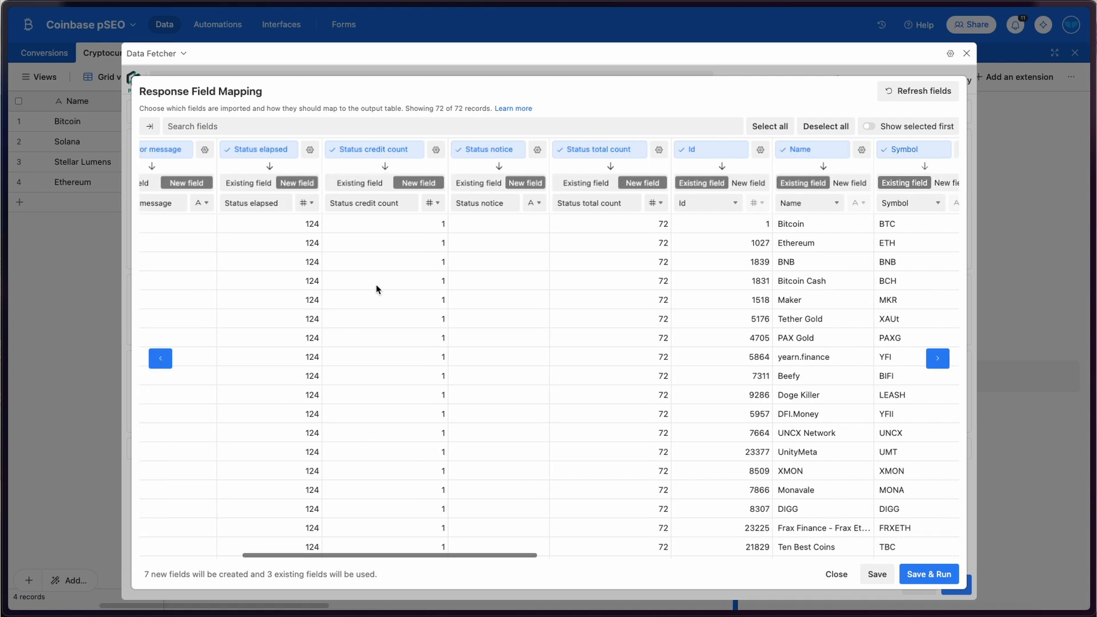
pyautogui.hscroll(-3, 377, 289)
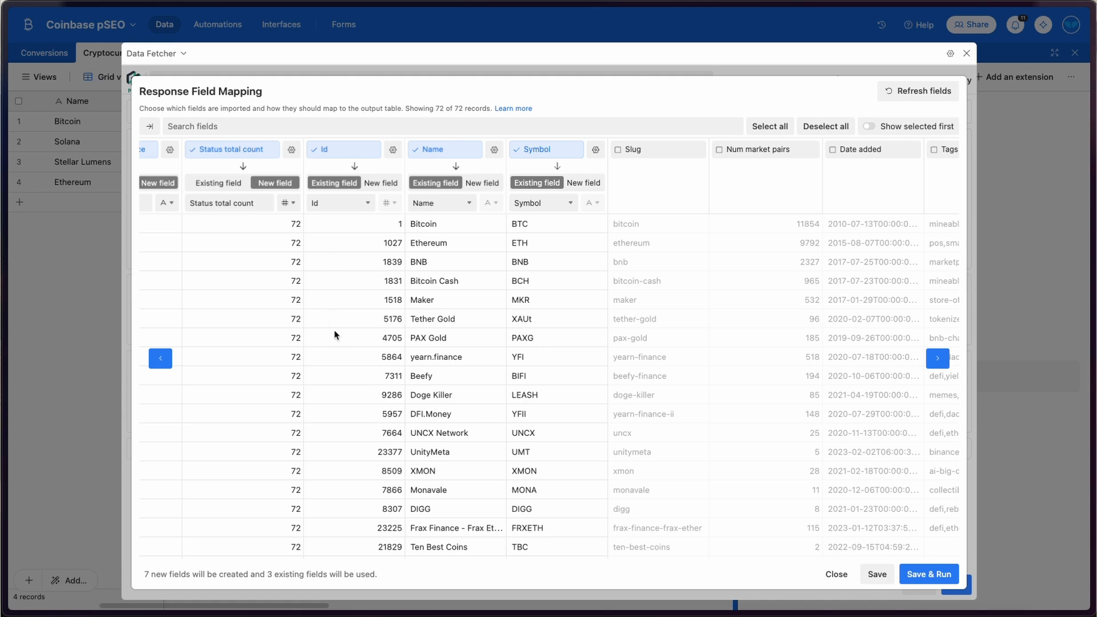
pyautogui.hscroll(8, 335, 336)
pyautogui.hscroll(10, 400, 260)
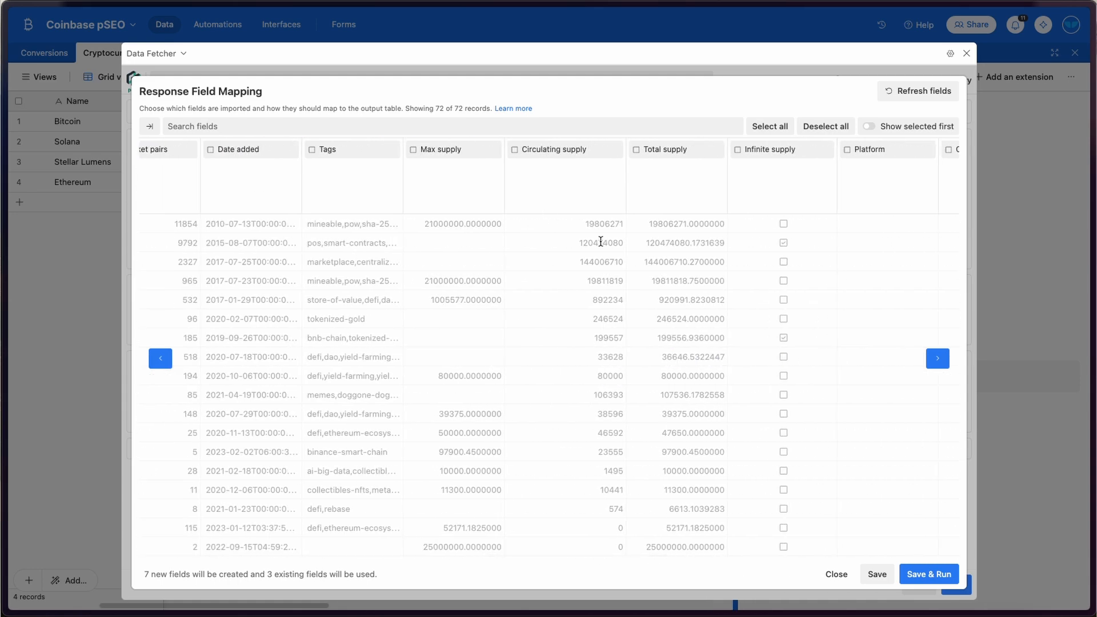
pyautogui.click(515, 149)
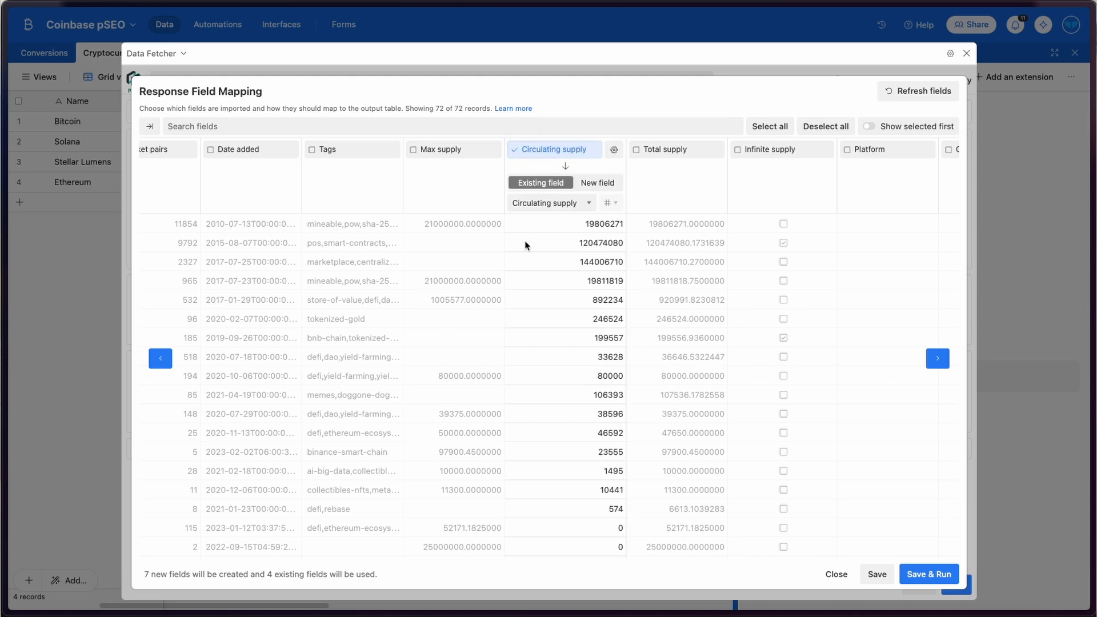
pyautogui.hscroll(10, 523, 244)
pyautogui.hscroll(10, 526, 246)
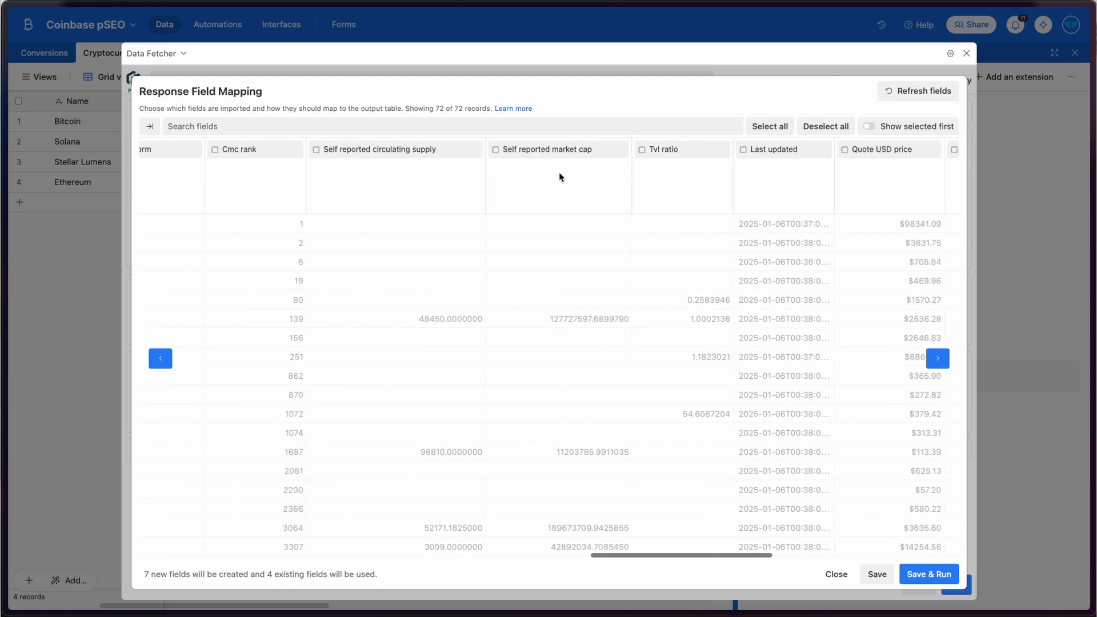
pyautogui.hscroll(10, 542, 154)
pyautogui.click(533, 149)
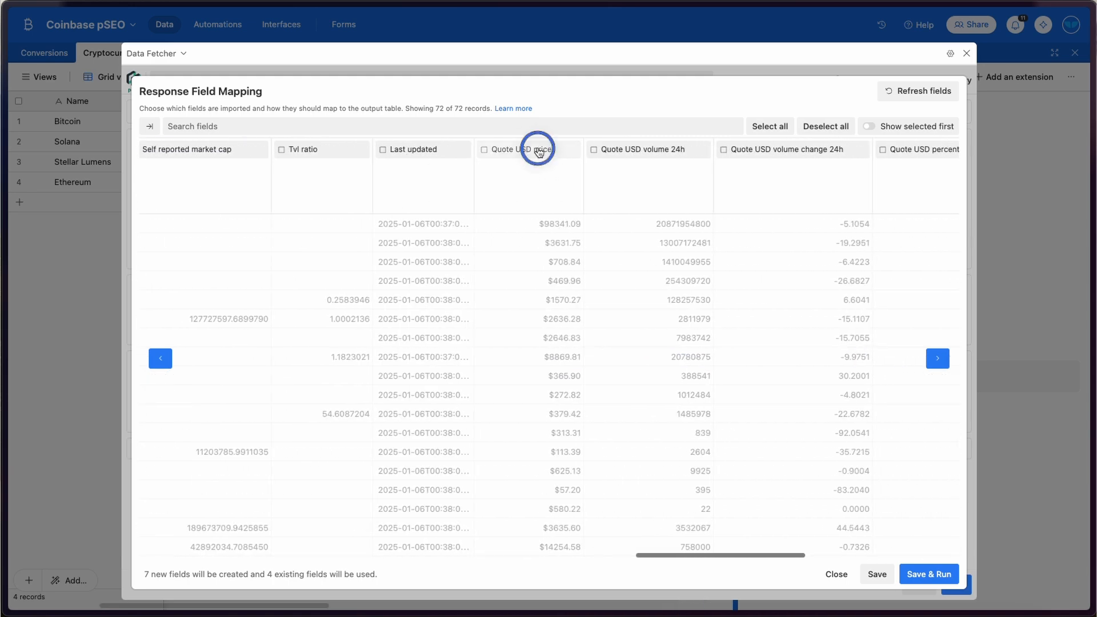
# - Import Quote USD fully diluted market cap as a new field
pyautogui.hscroll(20, 559, 293)
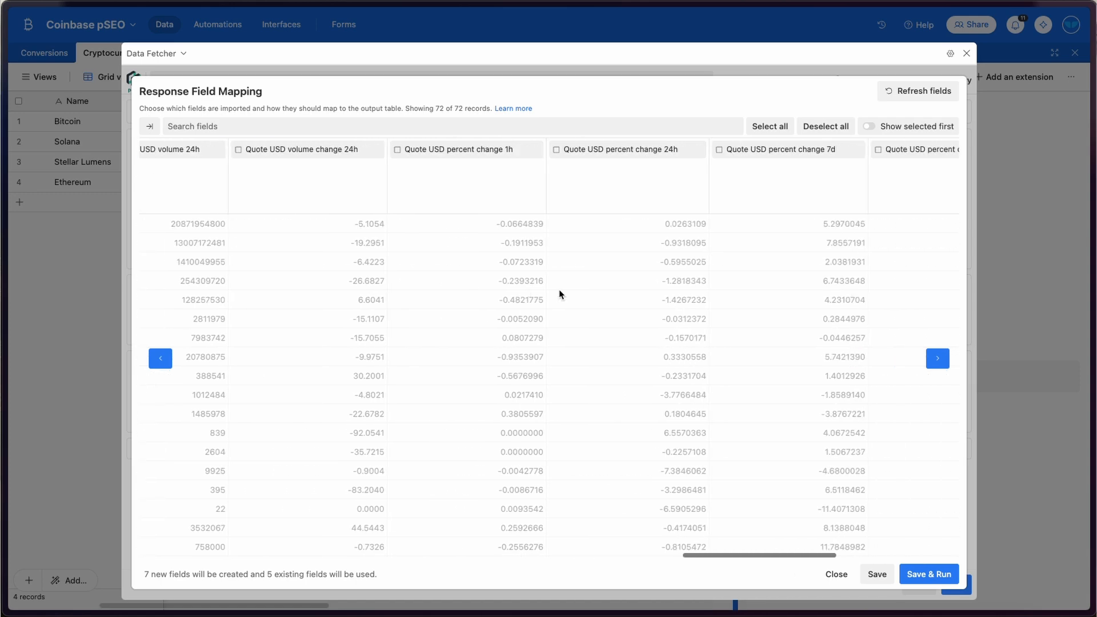
pyautogui.hscroll(20, 559, 289)
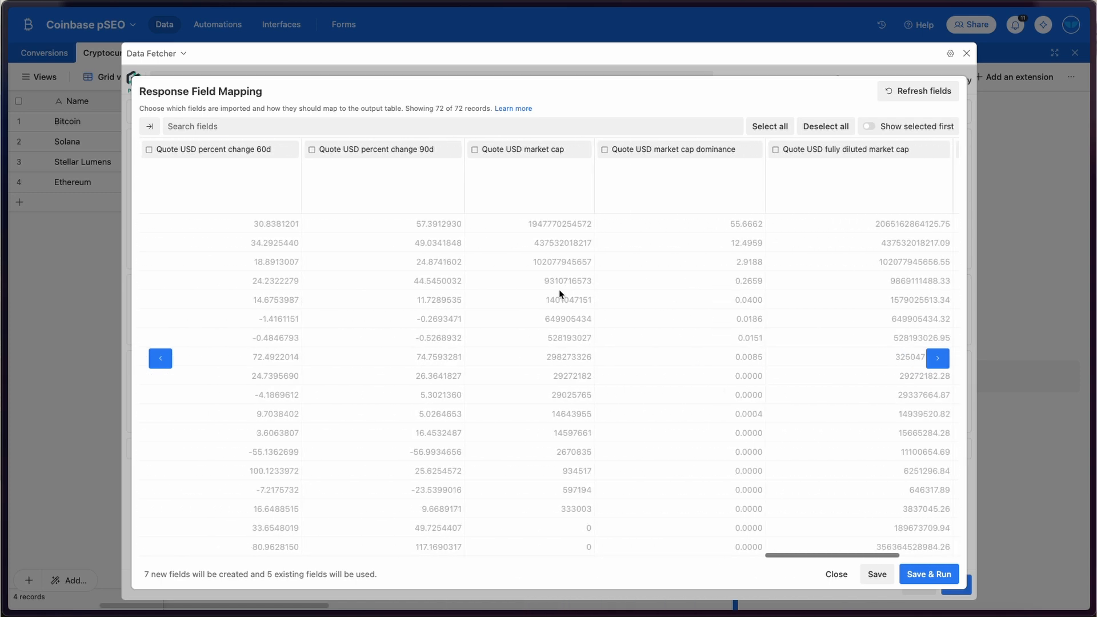
pyautogui.hscroll(4, 559, 289)
pyautogui.click(613, 149)
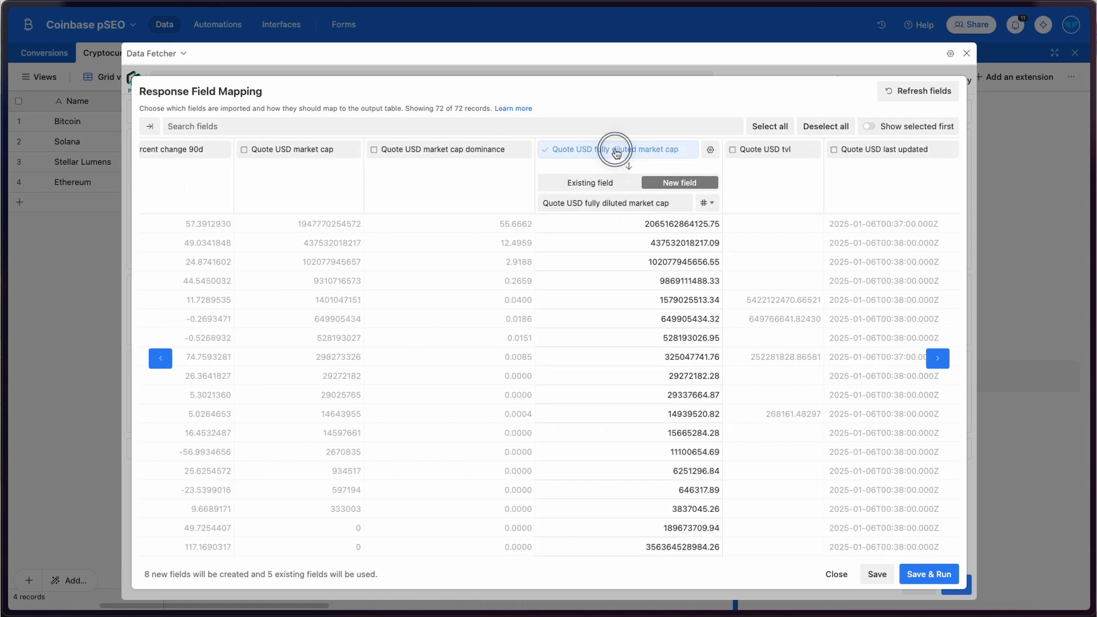
pyautogui.hscroll(16, 526, 329)
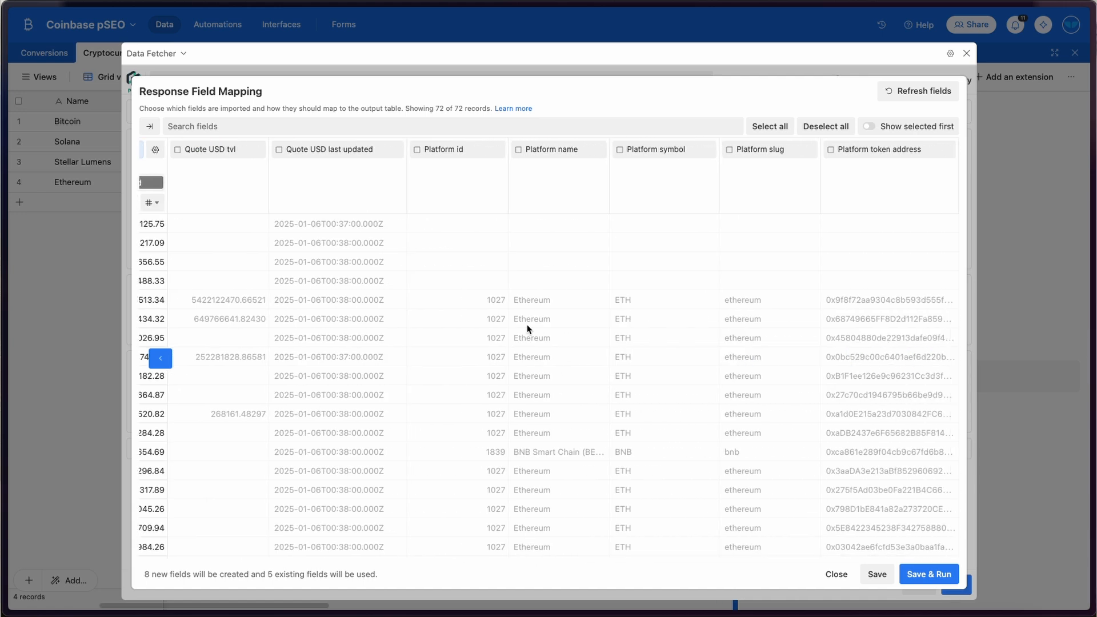
pyautogui.hscroll(-14, 527, 328)
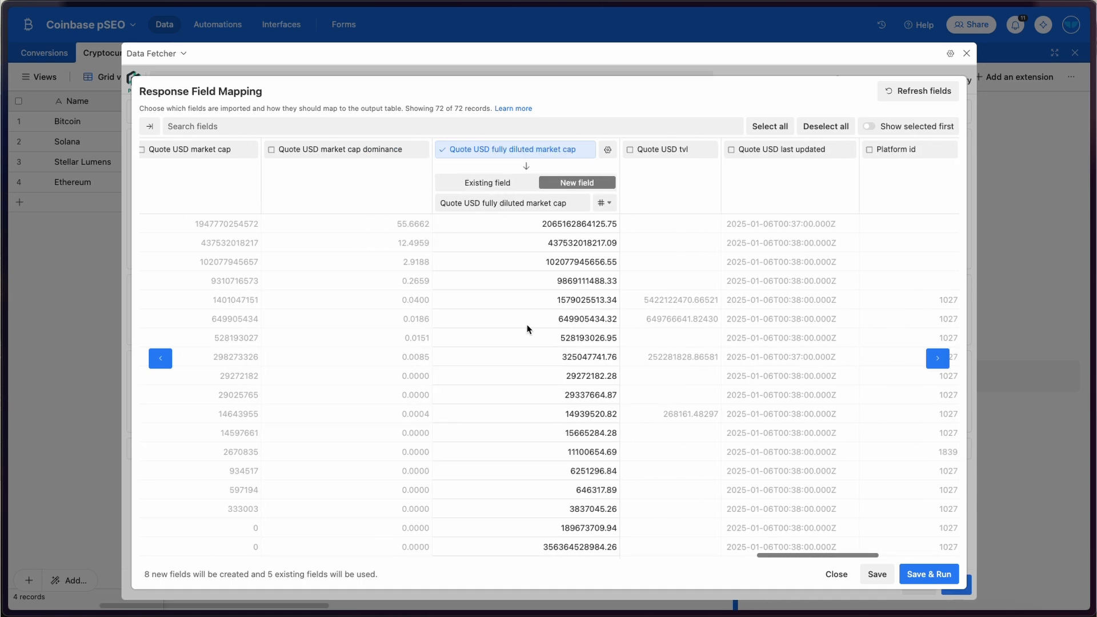
pyautogui.hscroll(-20, 527, 328)
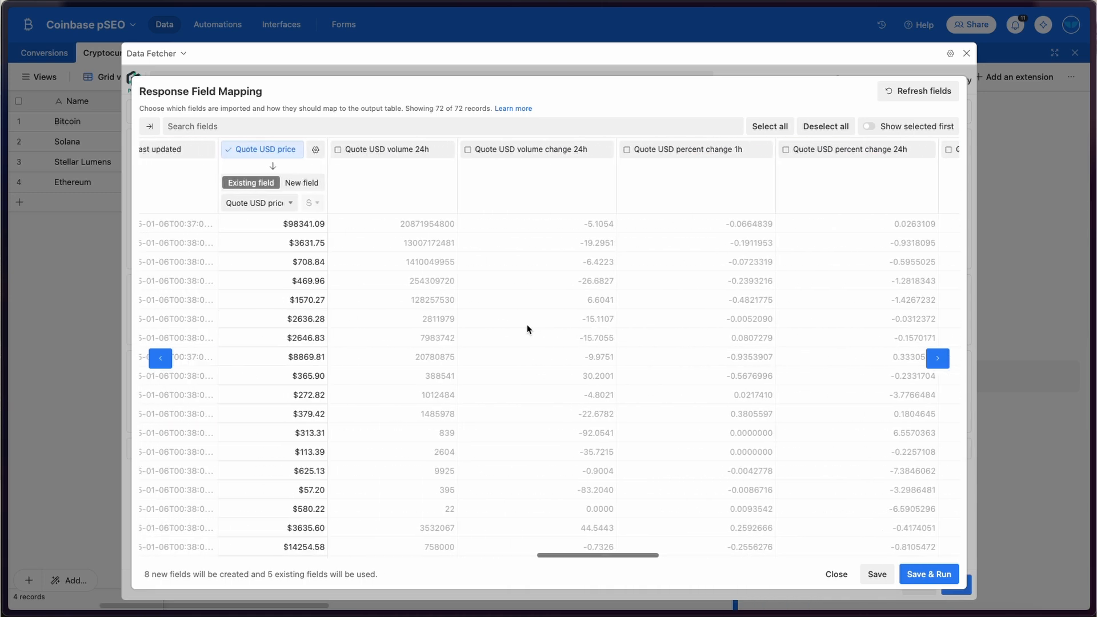
pyautogui.hscroll(-10, 527, 329)
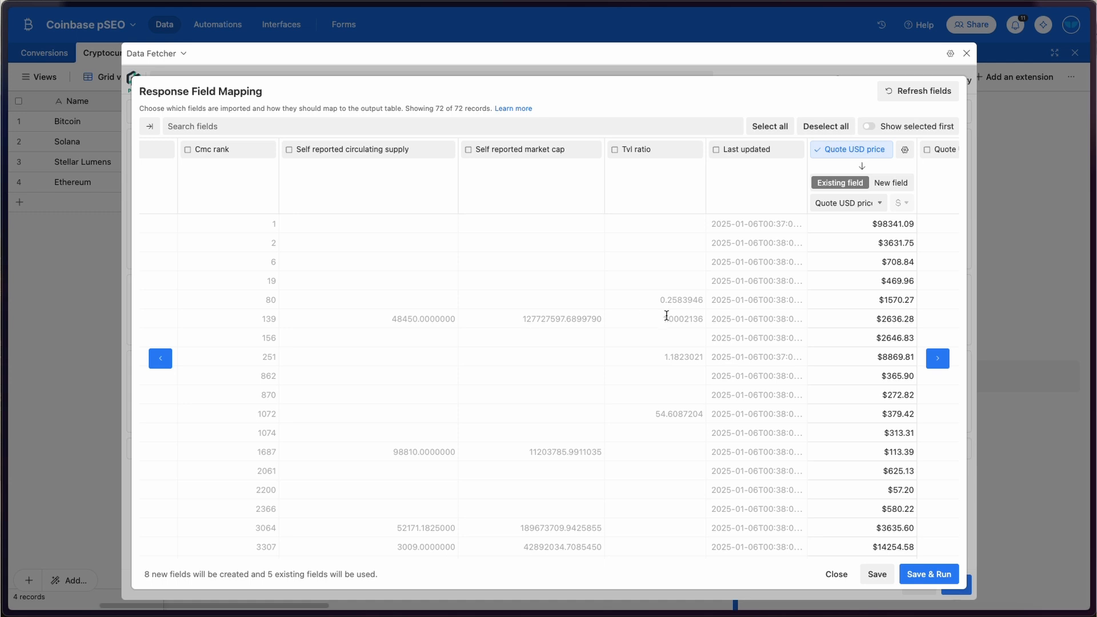
pyautogui.moveTo(2, 423)
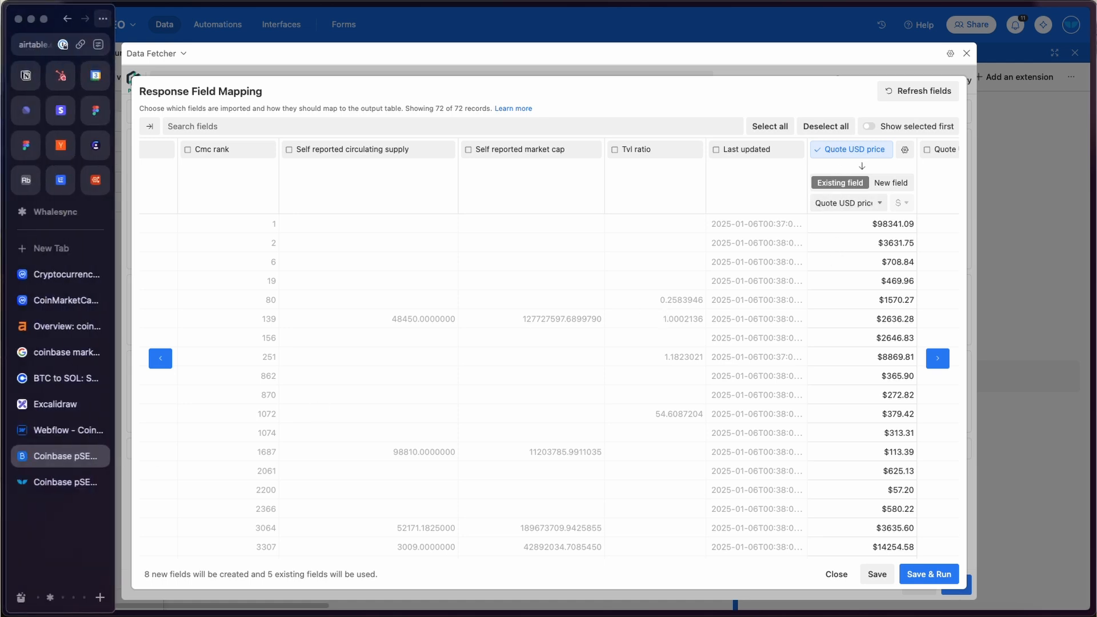
pyautogui.click(52, 431)
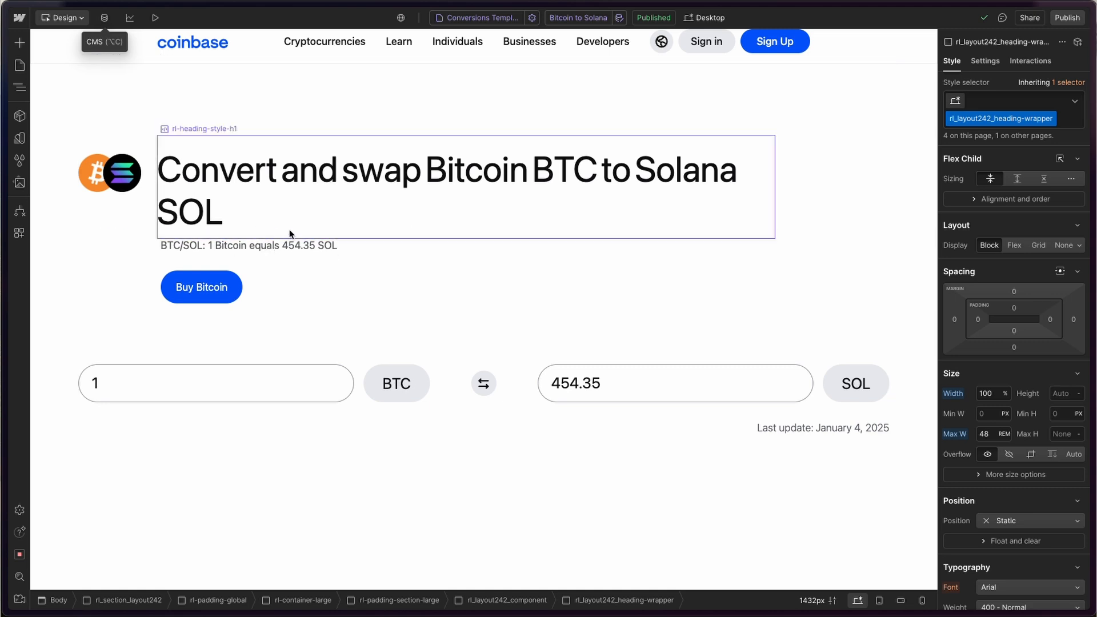
pyautogui.scroll(-6, 543, 358)
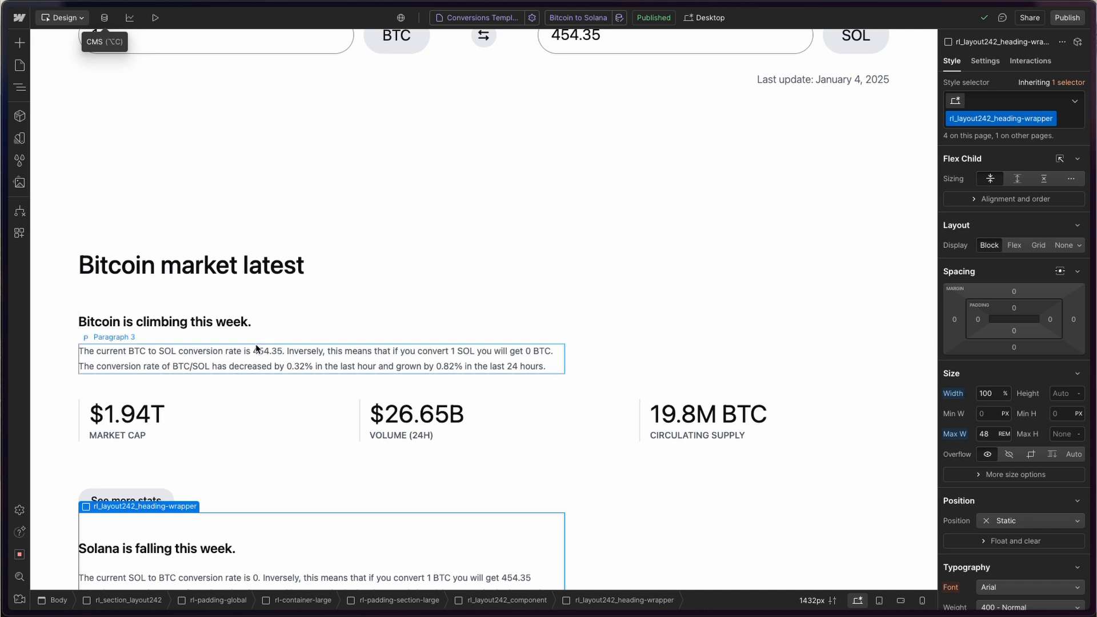
pyautogui.moveTo(6, 354)
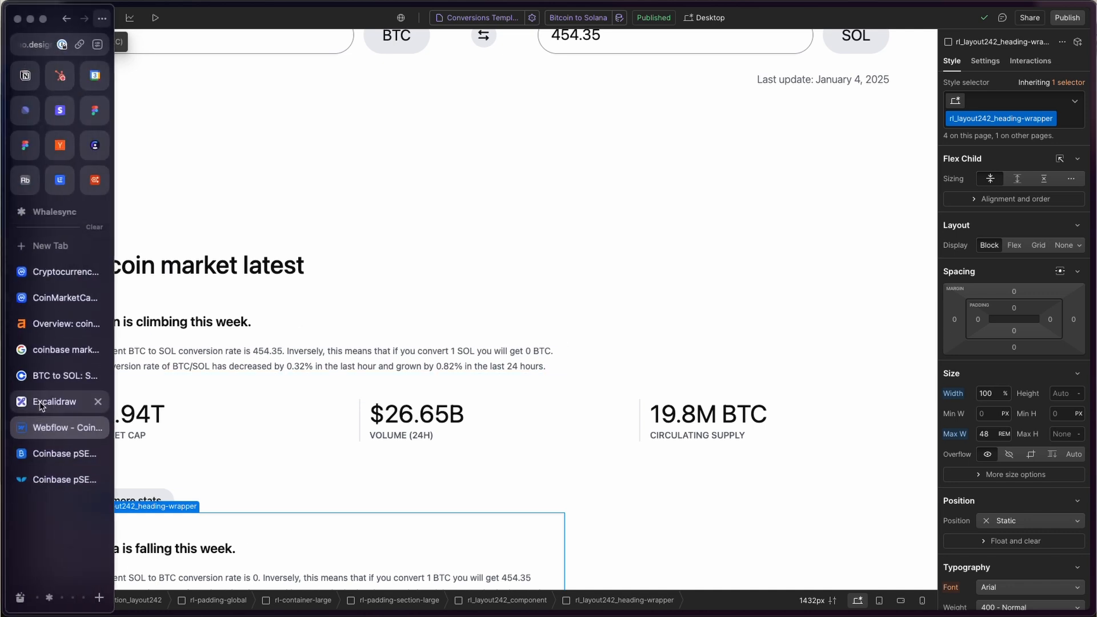
pyautogui.click(63, 455)
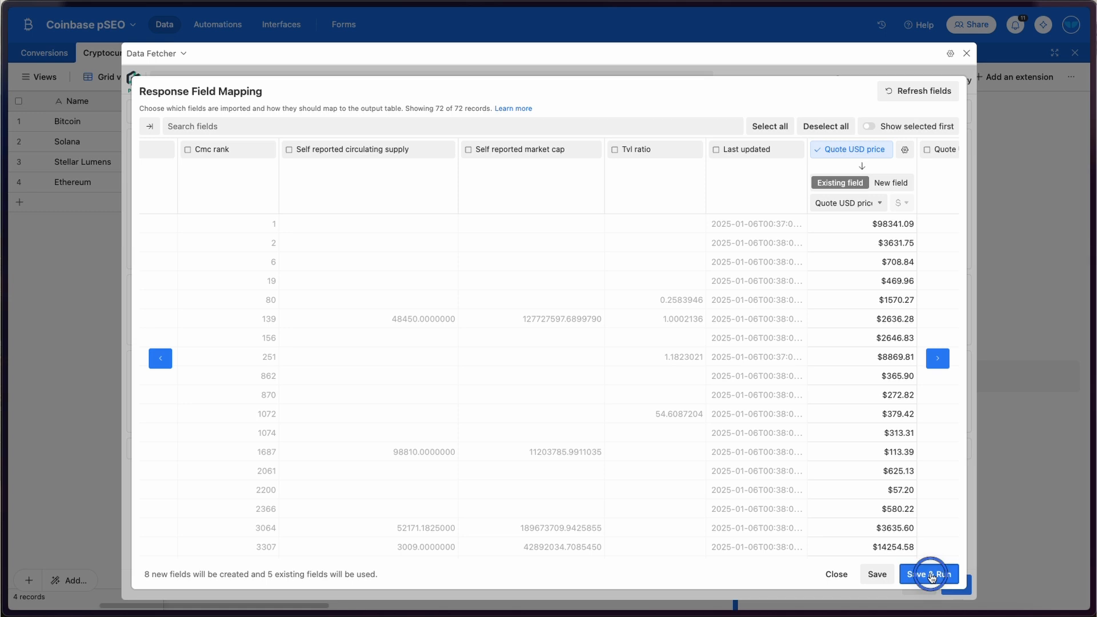
# - Save and run the CoinMarketCap request to add 8 fields to All Cryptos, then close Data Fetcher
pyautogui.click(927, 574)
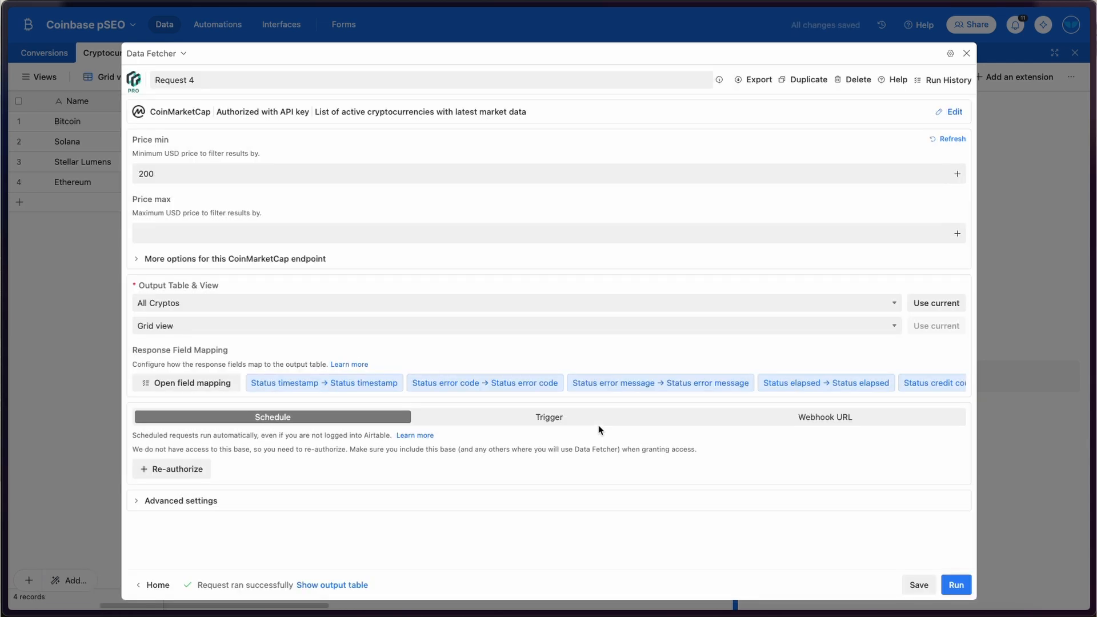
pyautogui.click(965, 53)
# - Browse the 72 All Cryptos records, checking the supply, USD price, market cap and 24h volume columns
pyautogui.click(227, 58)
pyautogui.scroll(-2, 337, 226)
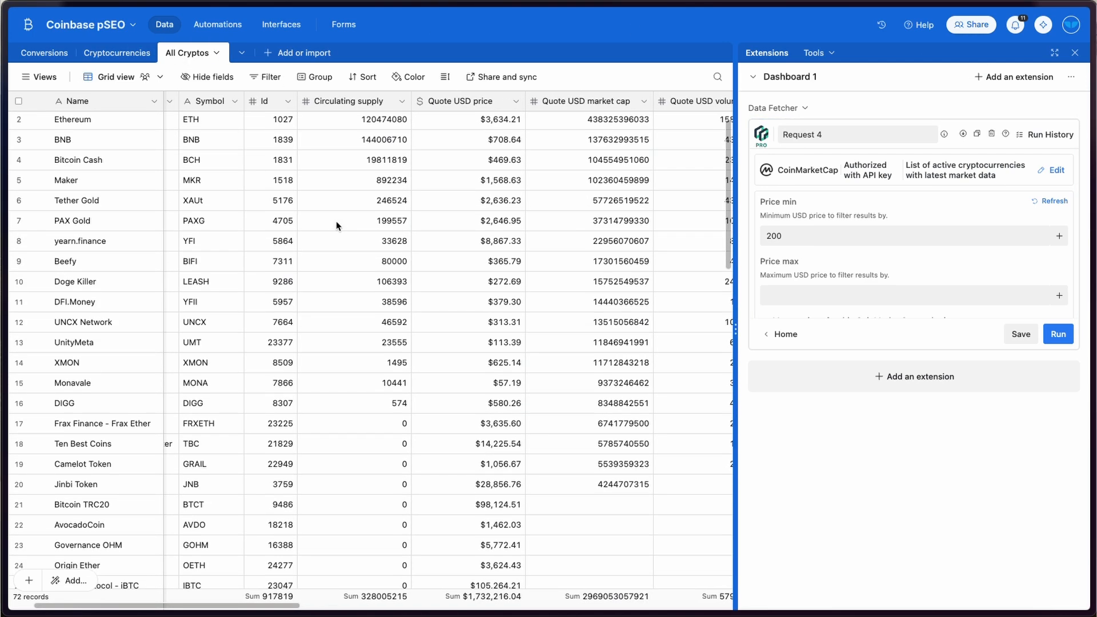
pyautogui.scroll(-1, 337, 226)
pyautogui.scroll(3, 337, 225)
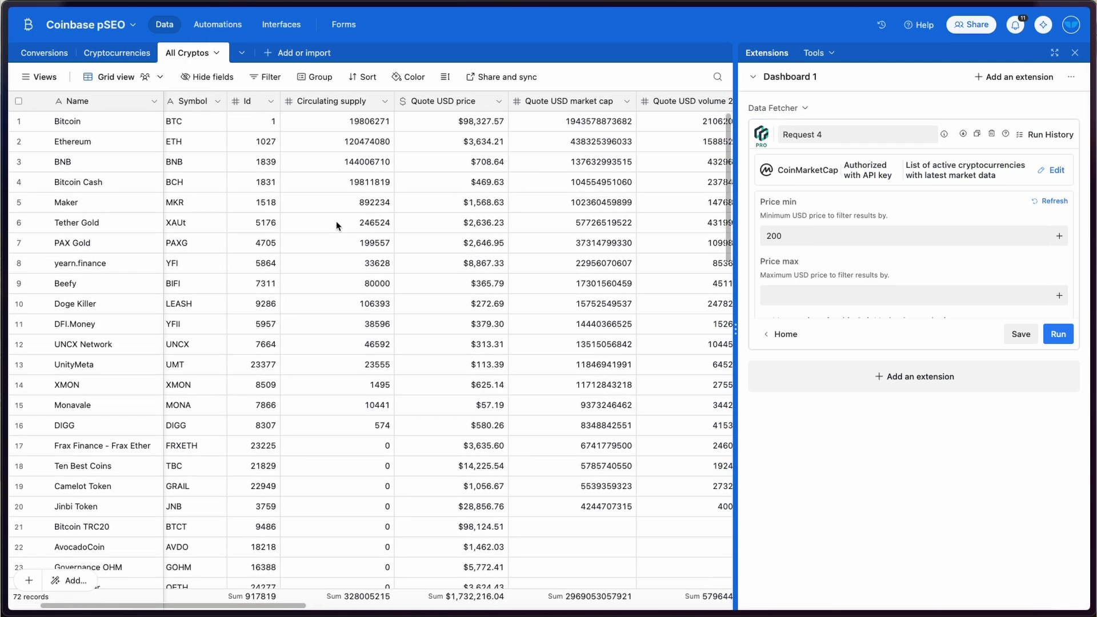
pyautogui.hscroll(3, 337, 224)
pyautogui.hscroll(3, 351, 240)
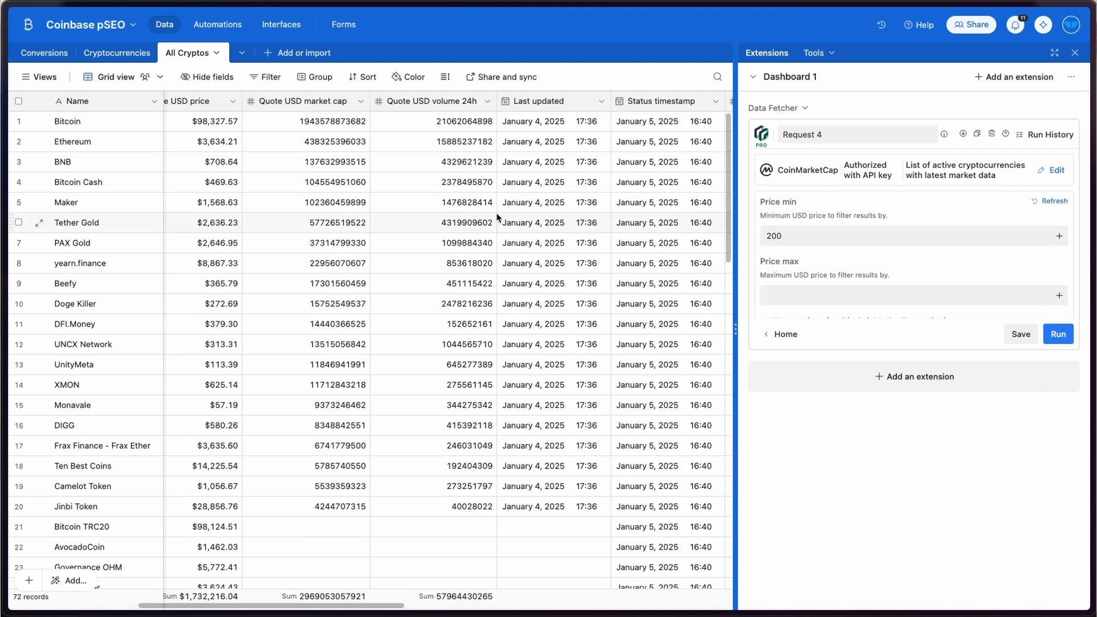
pyautogui.hscroll(-2, 496, 217)
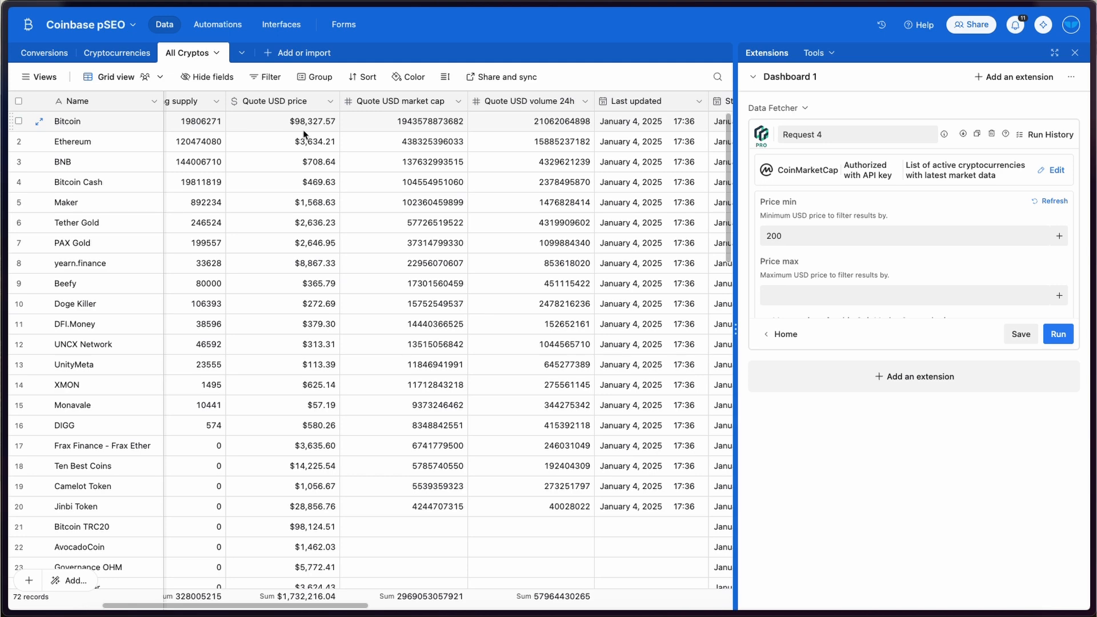
# - Look over the Bitcoin to Solana page in Webflow, then go to the Coinbase pSEO Demo sync in Whalesync
pyautogui.moveTo(7, 206)
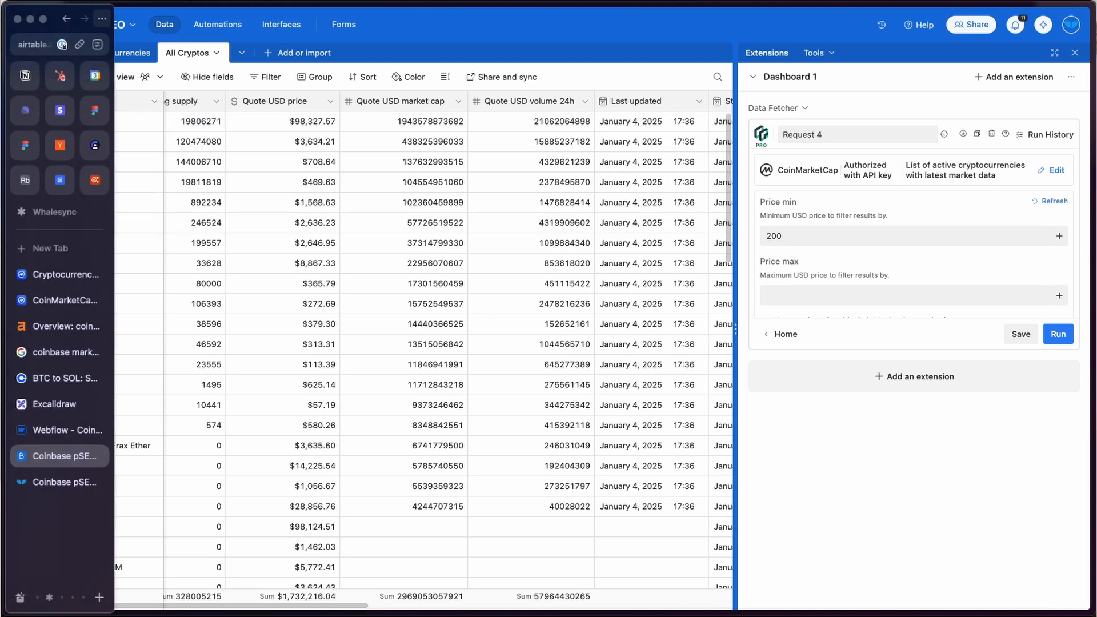
pyautogui.click(45, 430)
pyautogui.scroll(5, 254, 314)
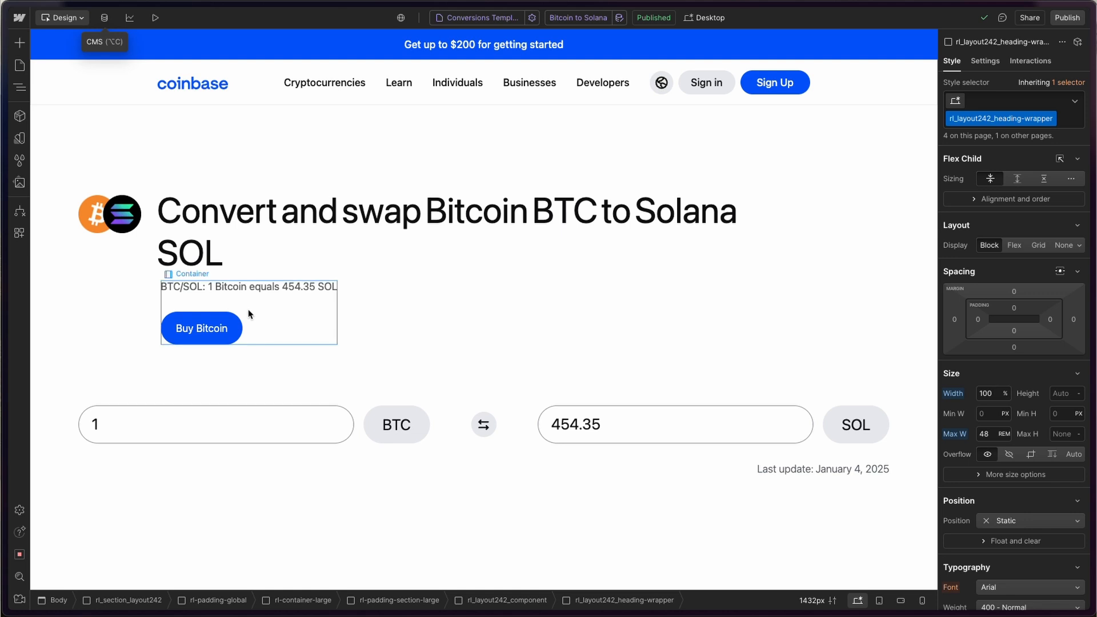
pyautogui.moveTo(2, 343)
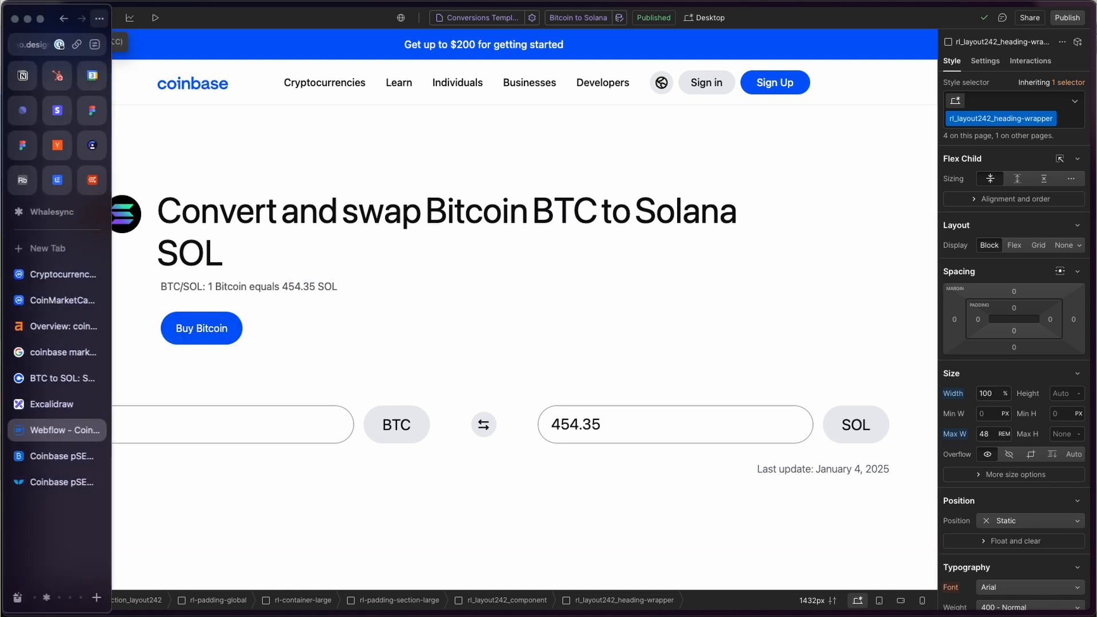
pyautogui.click(54, 479)
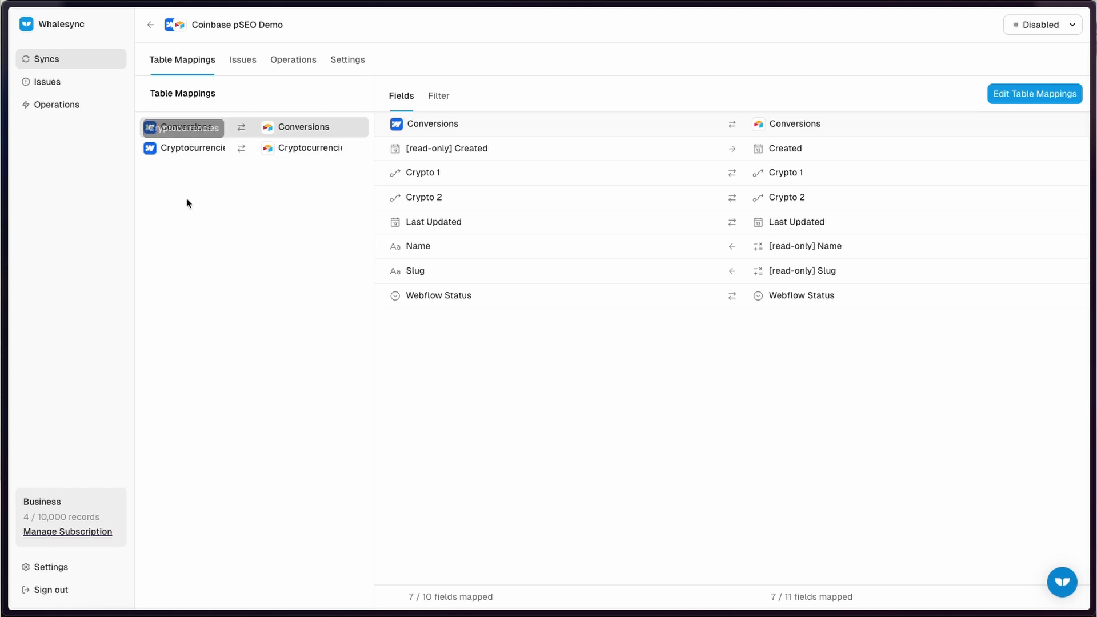
# - Review the Cryptocurrencies and Conversions field mappings, then return to the Coinbase pSEO base in Airtable
pyautogui.click(1023, 92)
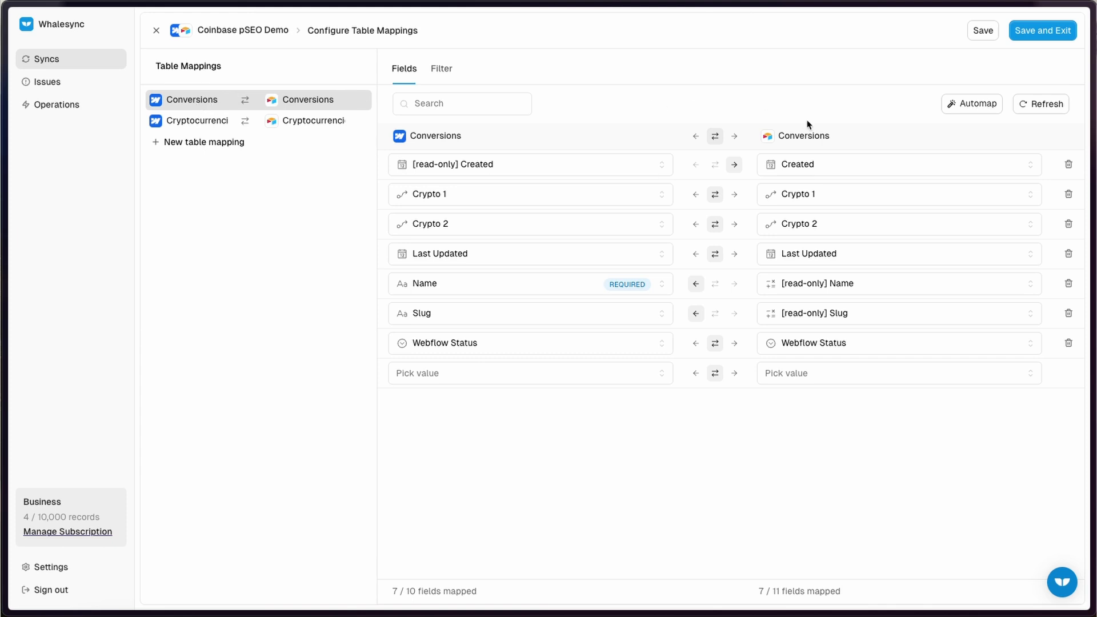
pyautogui.click(193, 127)
pyautogui.click(197, 102)
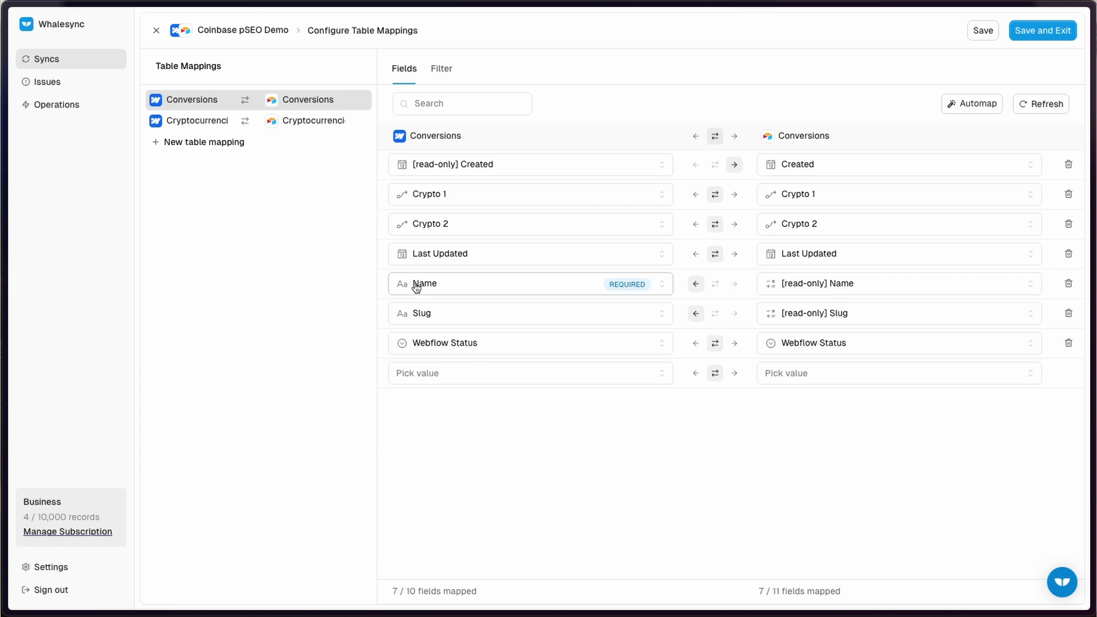
pyautogui.moveTo(6, 319)
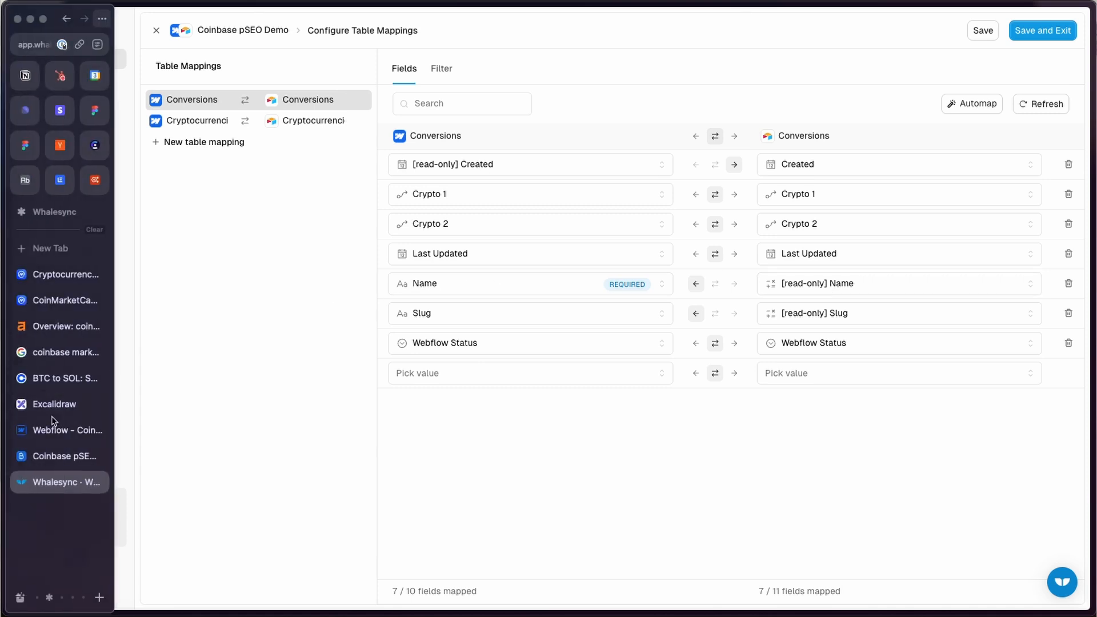
pyautogui.click(52, 457)
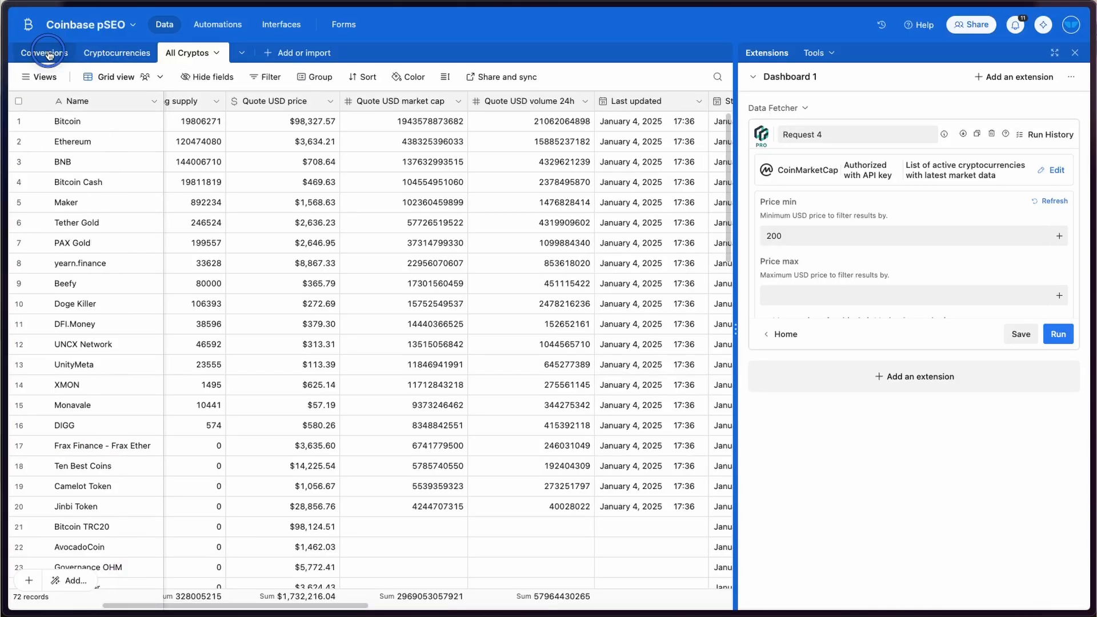
# - Check the three Conversions records in Airtable, then return to the Bitcoin to Solana page in Webflow
pyautogui.click(49, 54)
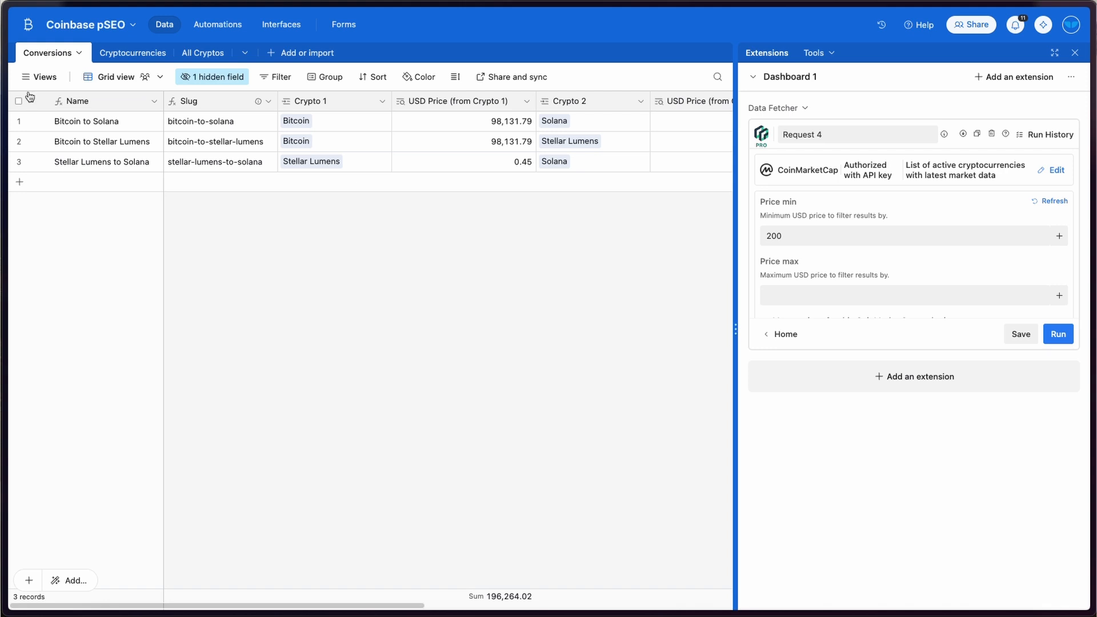
pyautogui.moveTo(39, 149)
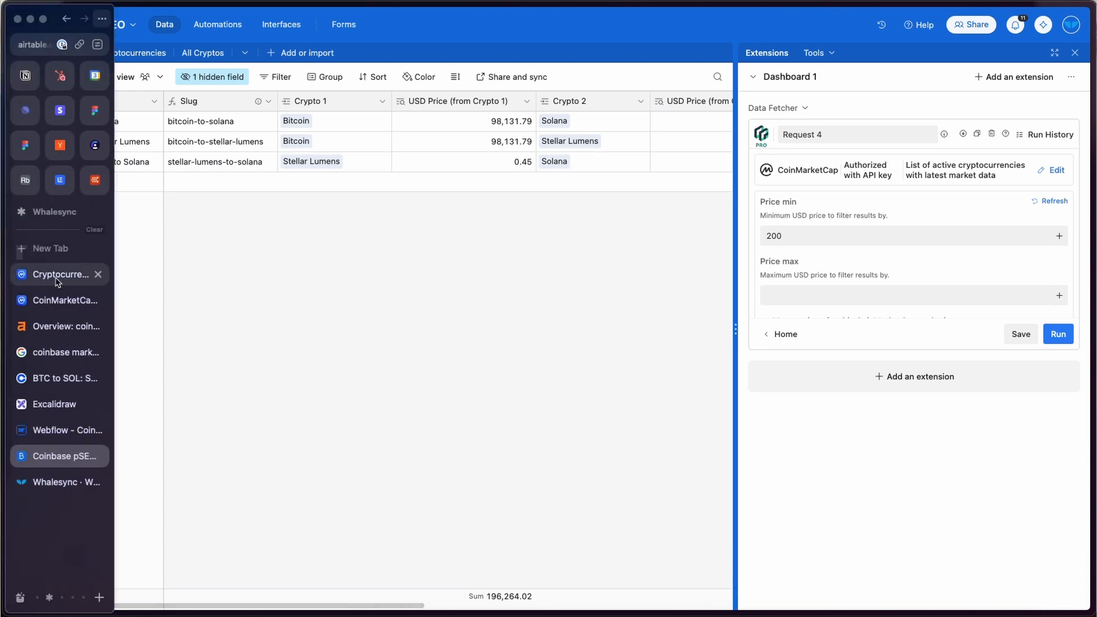
pyautogui.click(57, 429)
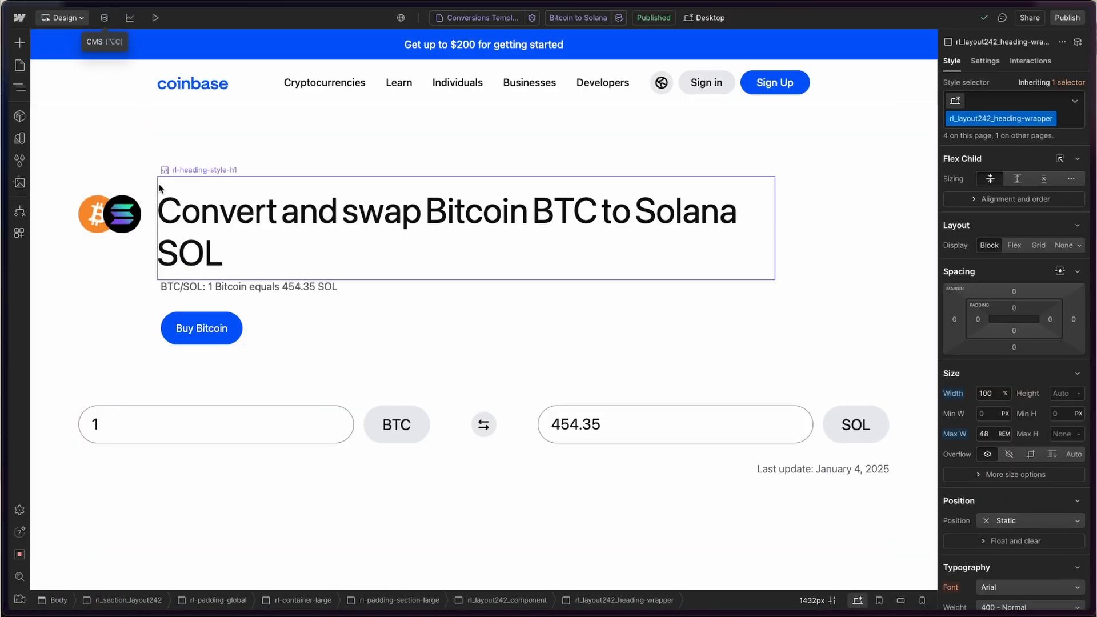
# - Confirm the Webflow CMS Conversions collection has only two items, then return to the Whalesync mapping editor
pyautogui.click(104, 18)
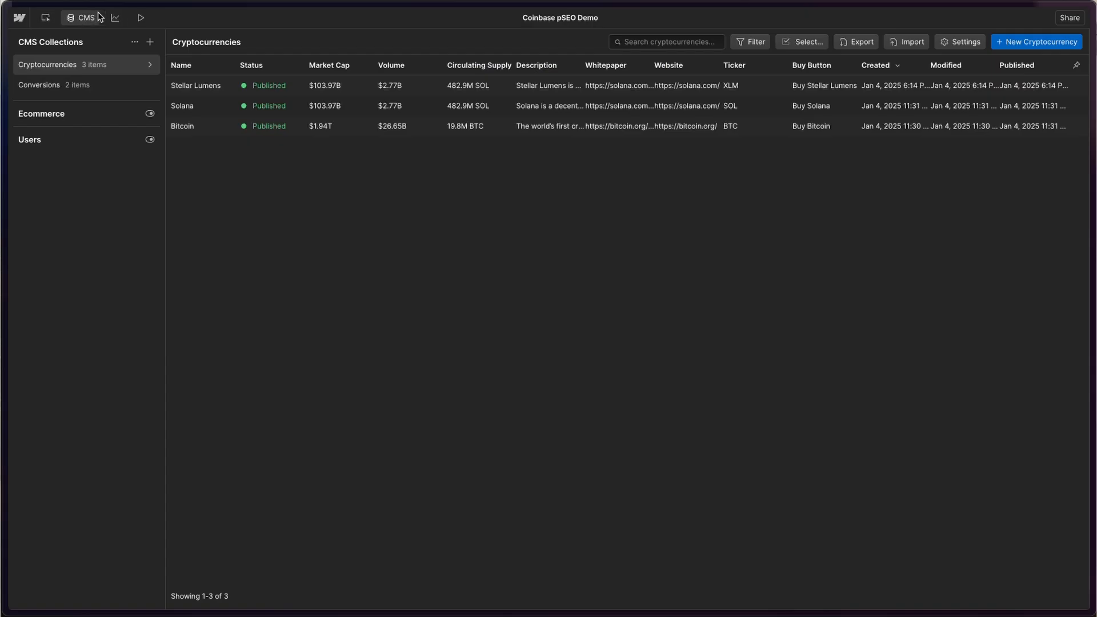
pyautogui.click(97, 85)
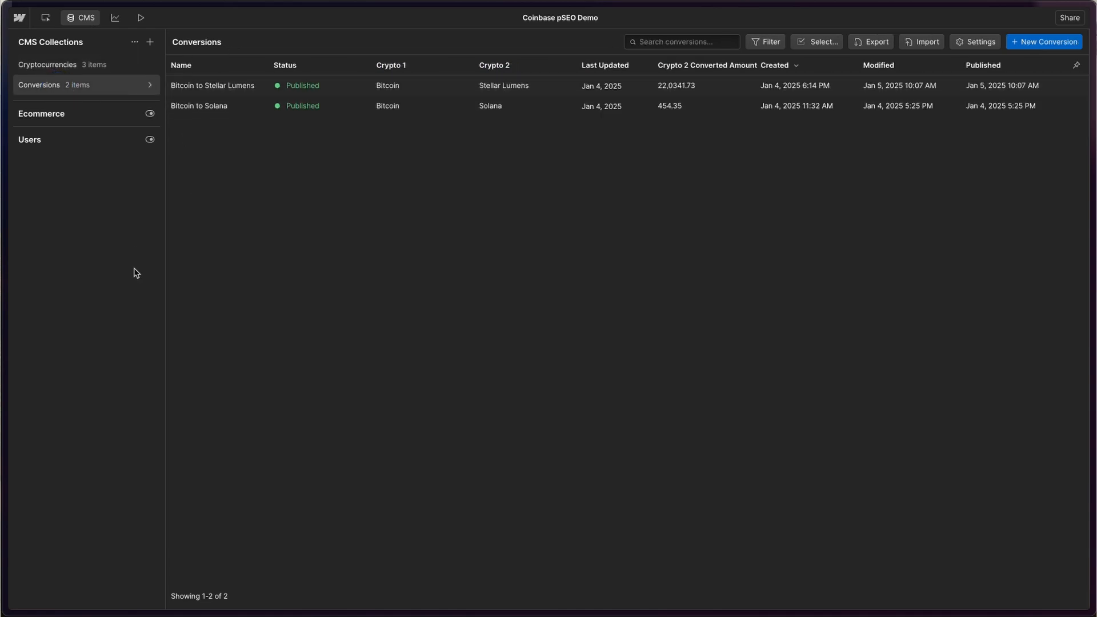
pyautogui.moveTo(40, 440)
pyautogui.click(60, 485)
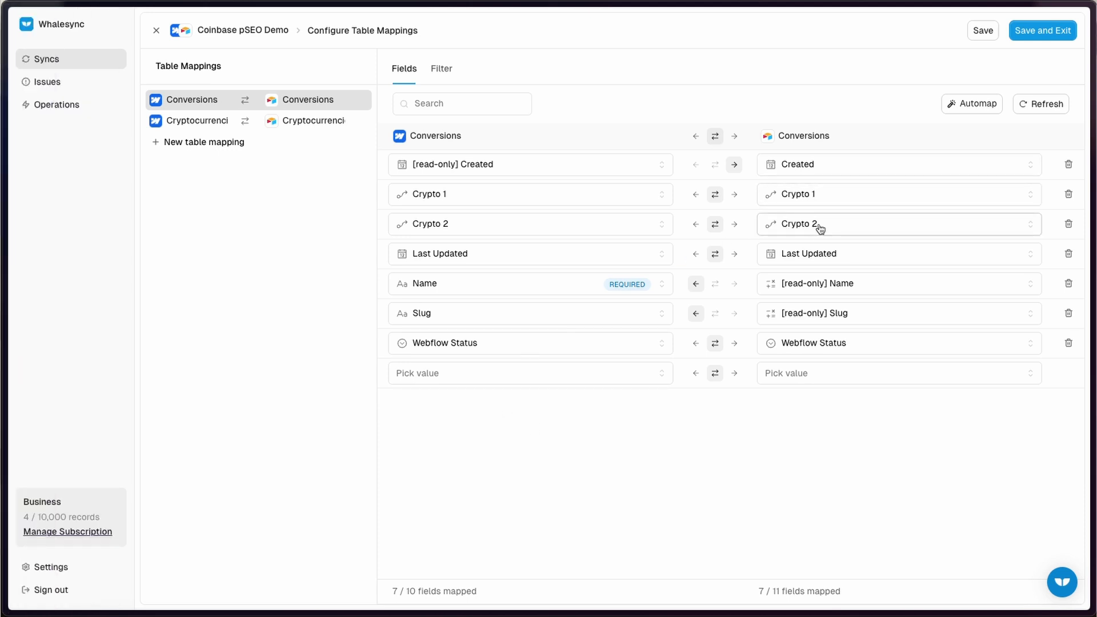
# - Check the Cryptocurrencies mapping, save the table mappings, and set the Coinbase pSEO Demo sync to Active
pyautogui.click(198, 123)
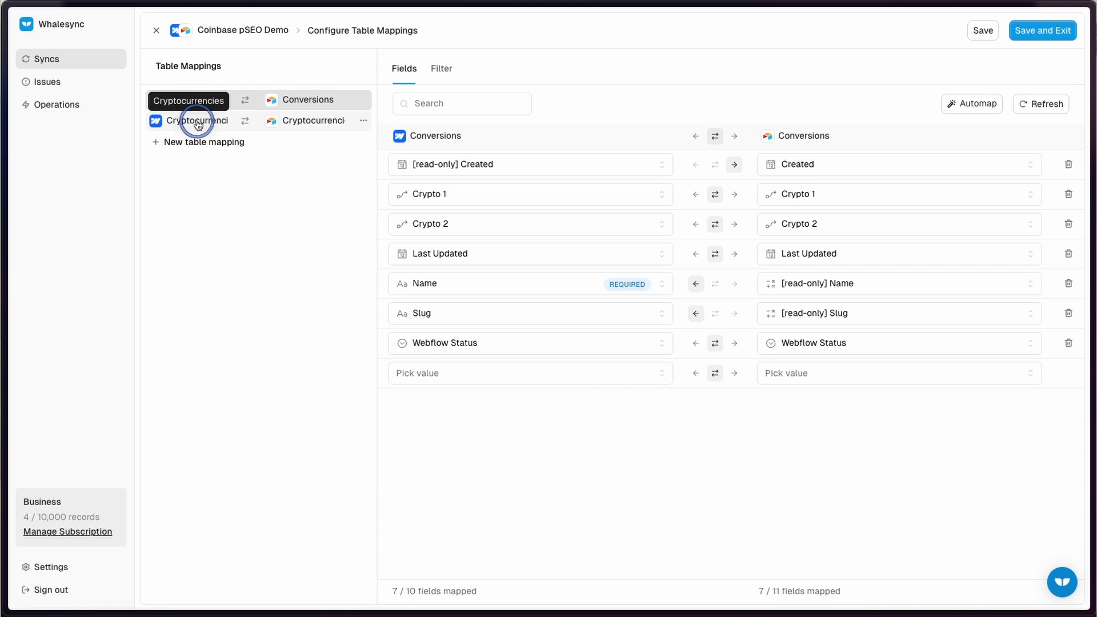
pyautogui.scroll(-1, 492, 356)
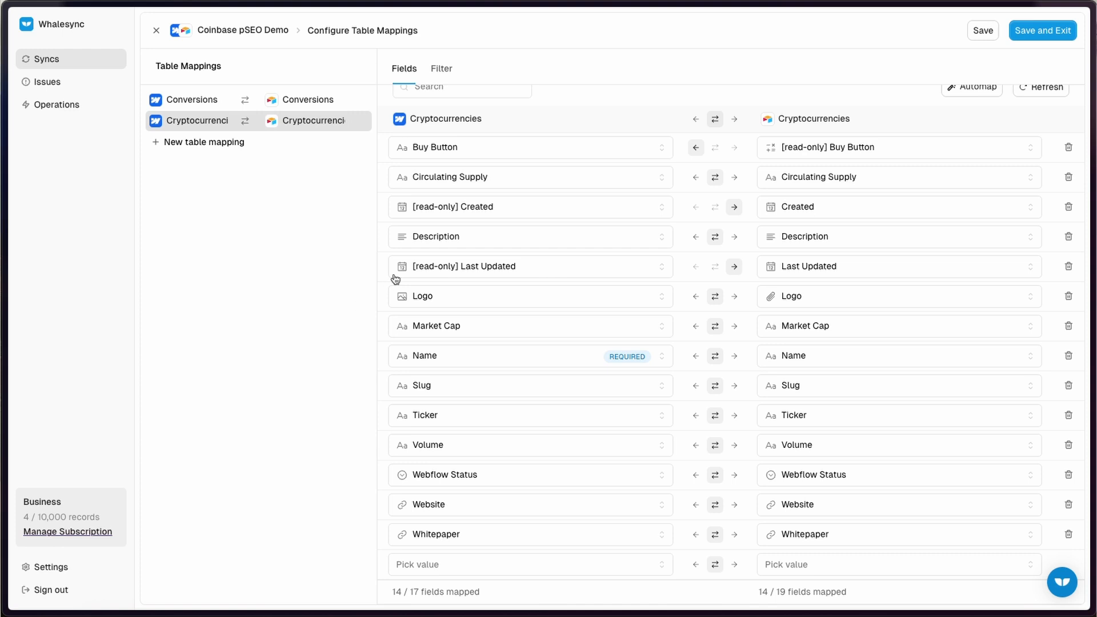
pyautogui.scroll(1, 385, 283)
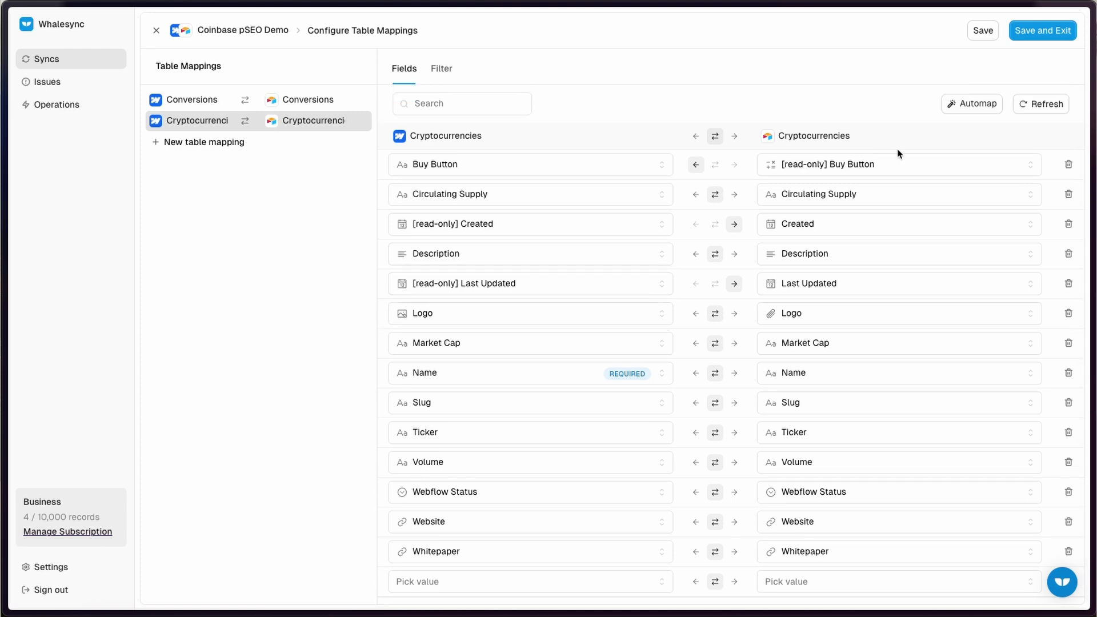
pyautogui.click(1049, 30)
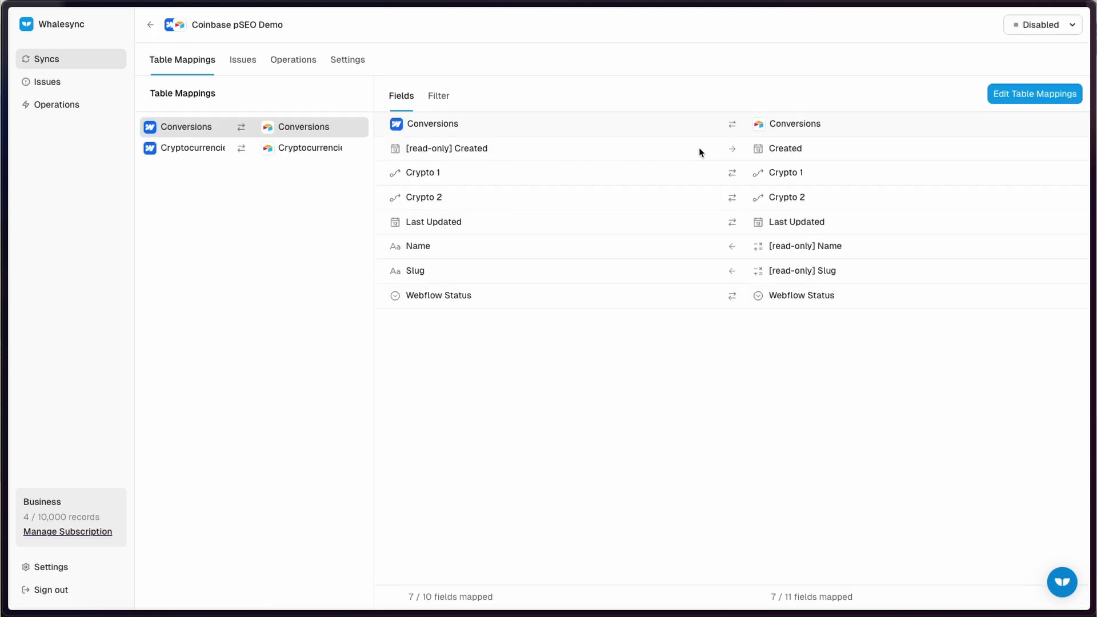
pyautogui.click(1036, 26)
pyautogui.click(1010, 51)
# - Open the Operations log and inspect the Bitcoin to Stellar Lumens update and its Crypto 2 record id
pyautogui.click(296, 69)
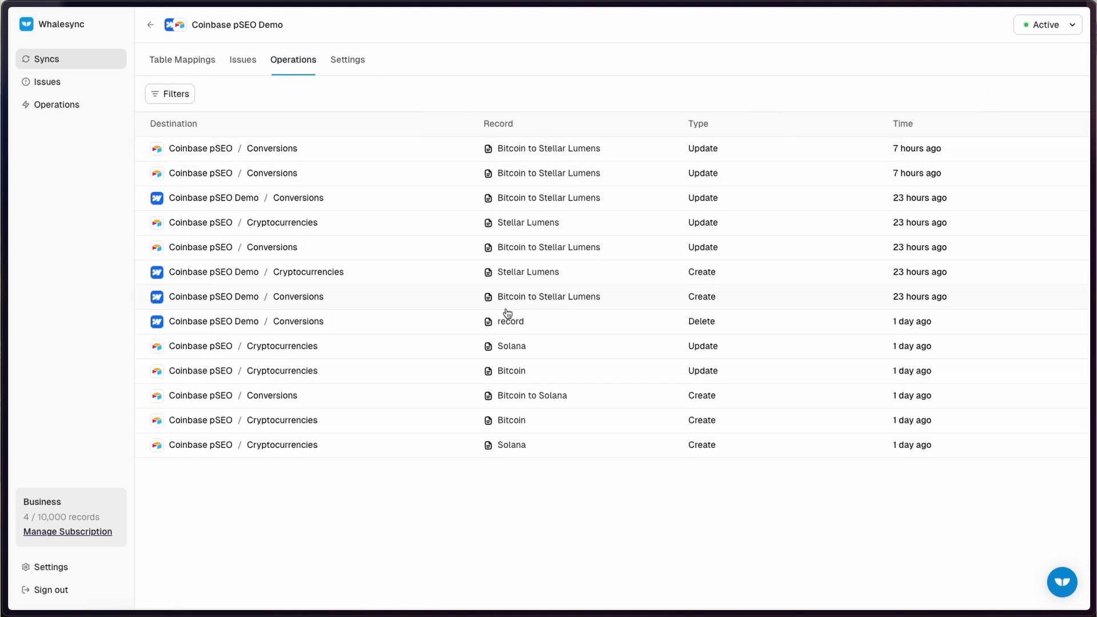
pyautogui.click(209, 196)
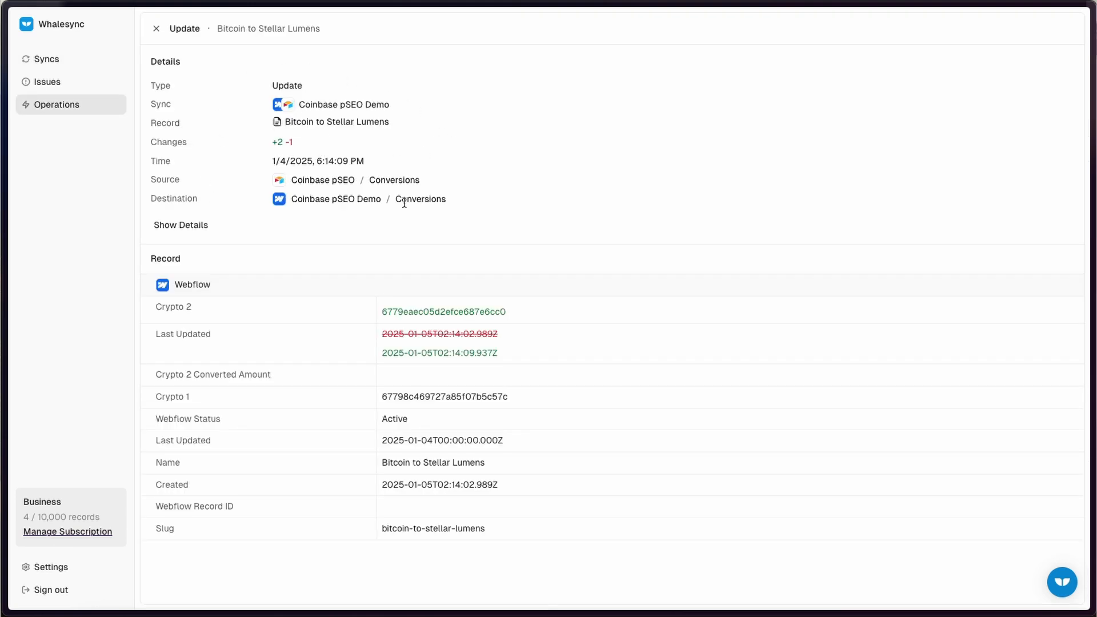
pyautogui.doubleClick(432, 307)
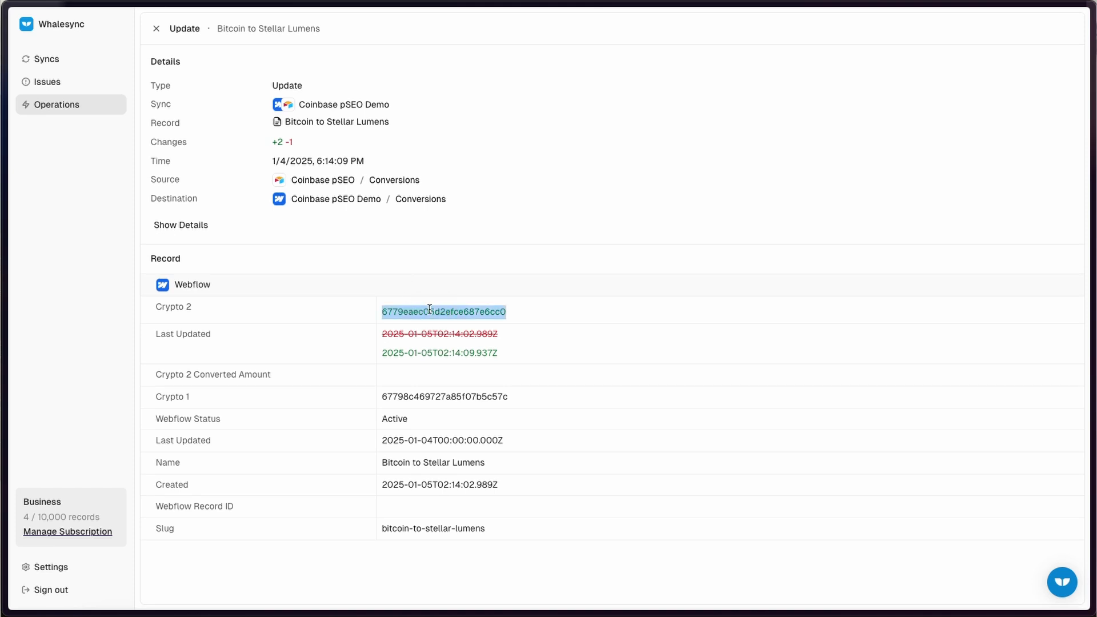
pyautogui.click(155, 28)
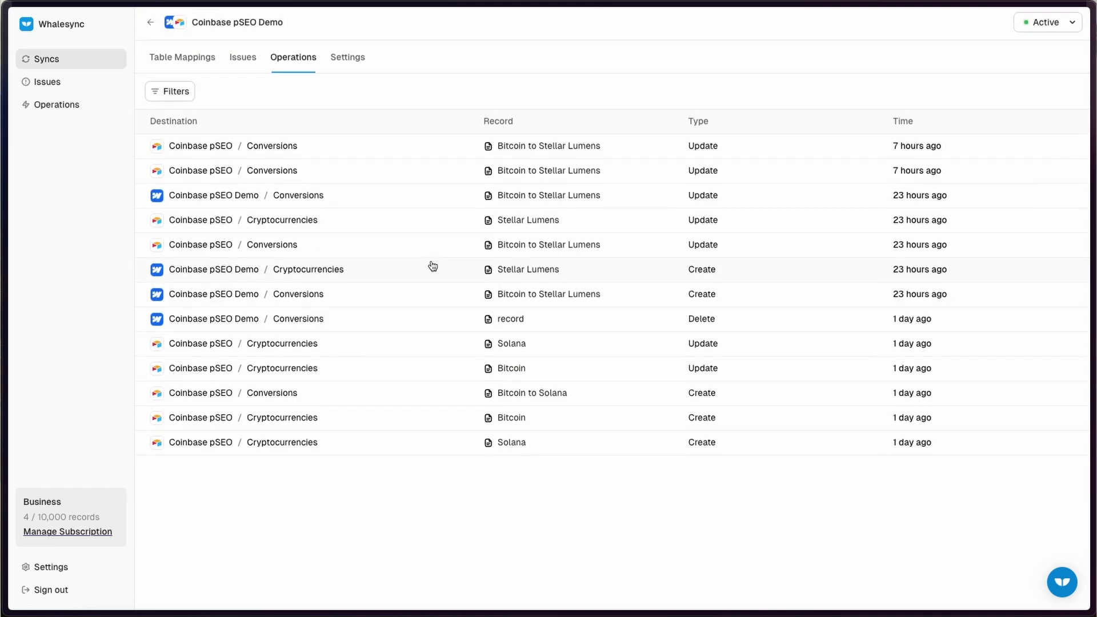
# - Inspect the Bitcoin to Stellar Lumens create operation's Coinbase pSEO source, then return to Airtable
pyautogui.click(422, 298)
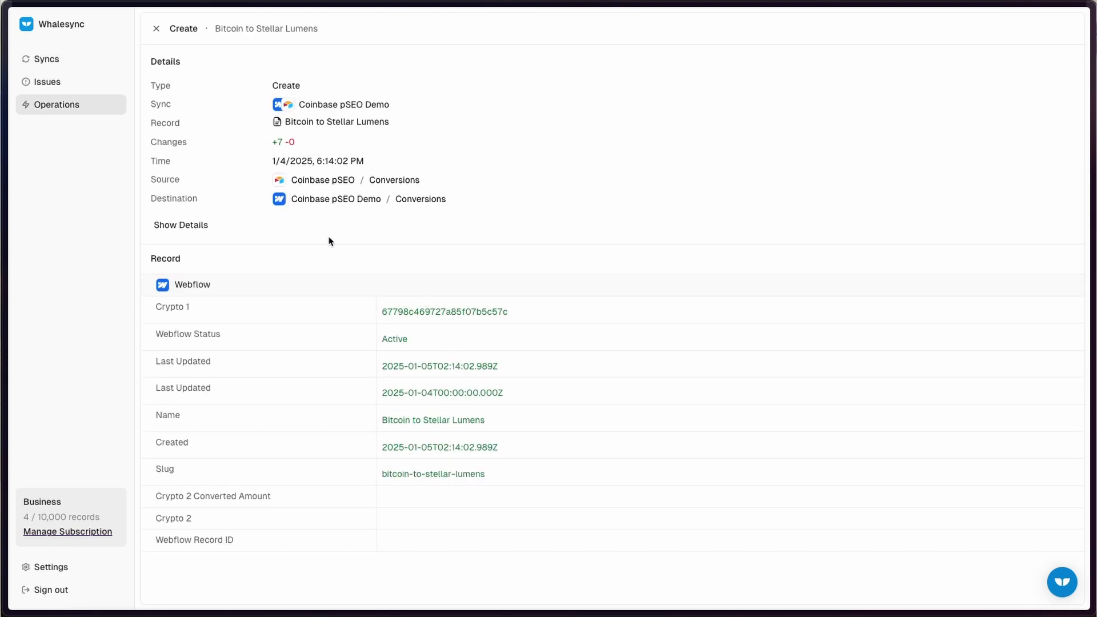
pyautogui.tripleClick(312, 176)
pyautogui.click(299, 227)
pyautogui.moveTo(3, 323)
pyautogui.click(63, 455)
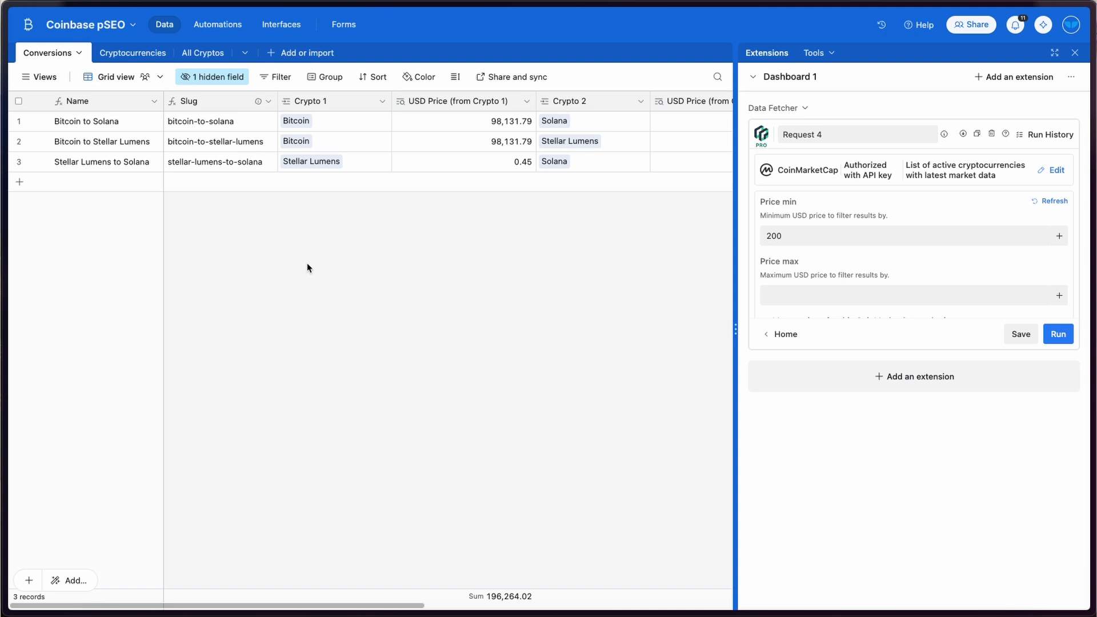
# - Add a conversion row and paste the three existing Crypto 2 values into the new rows
pyautogui.click(188, 52)
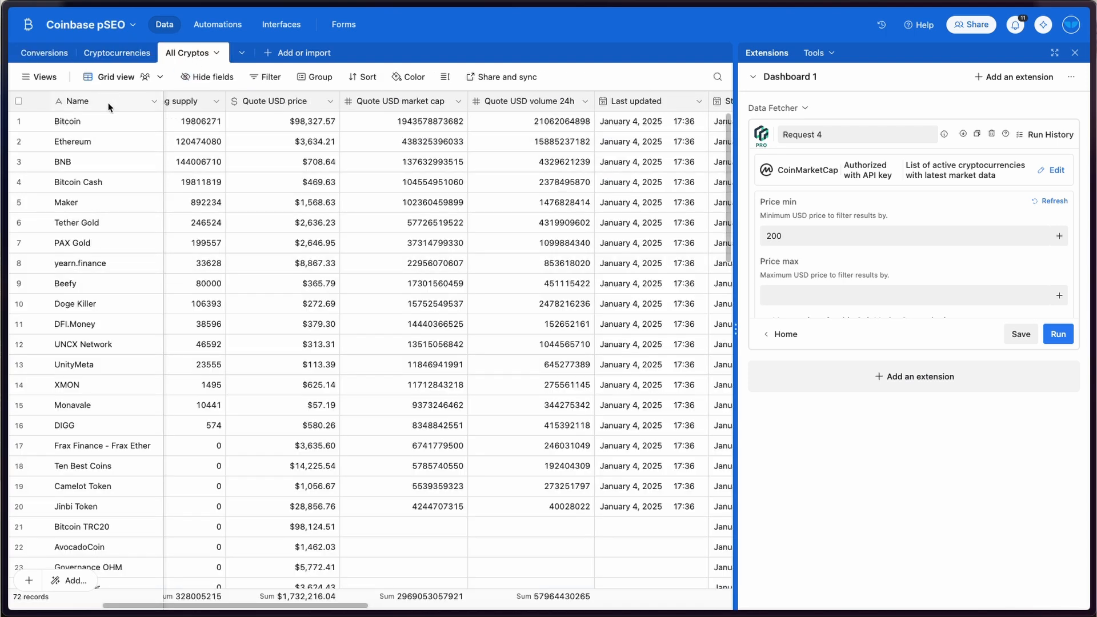
pyautogui.click(41, 52)
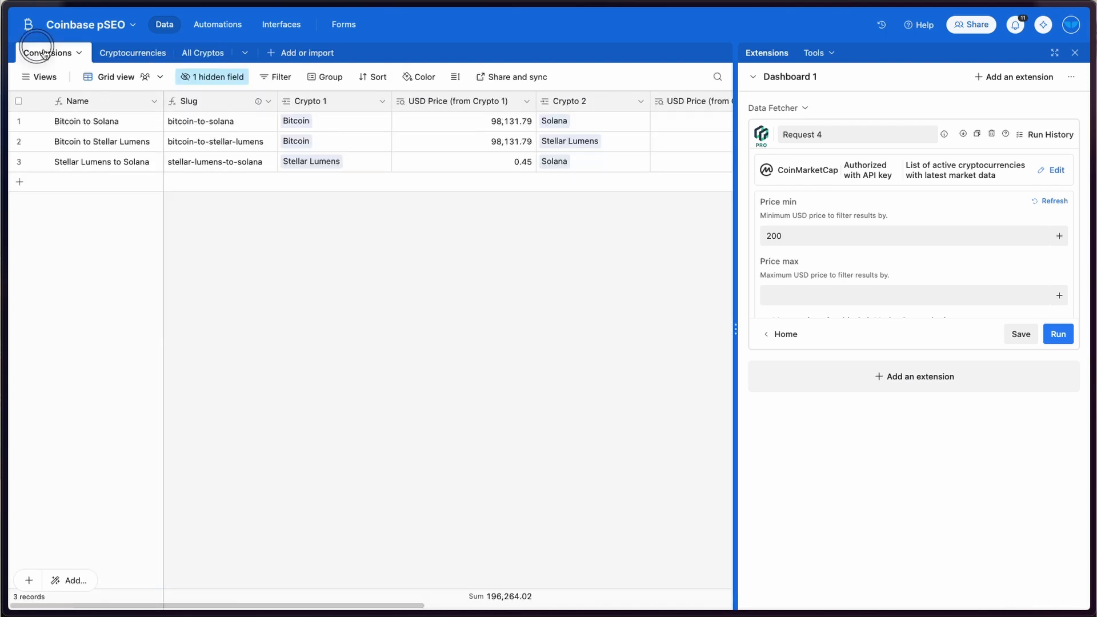
pyautogui.click(60, 189)
pyautogui.click(307, 183)
pyautogui.click(560, 181)
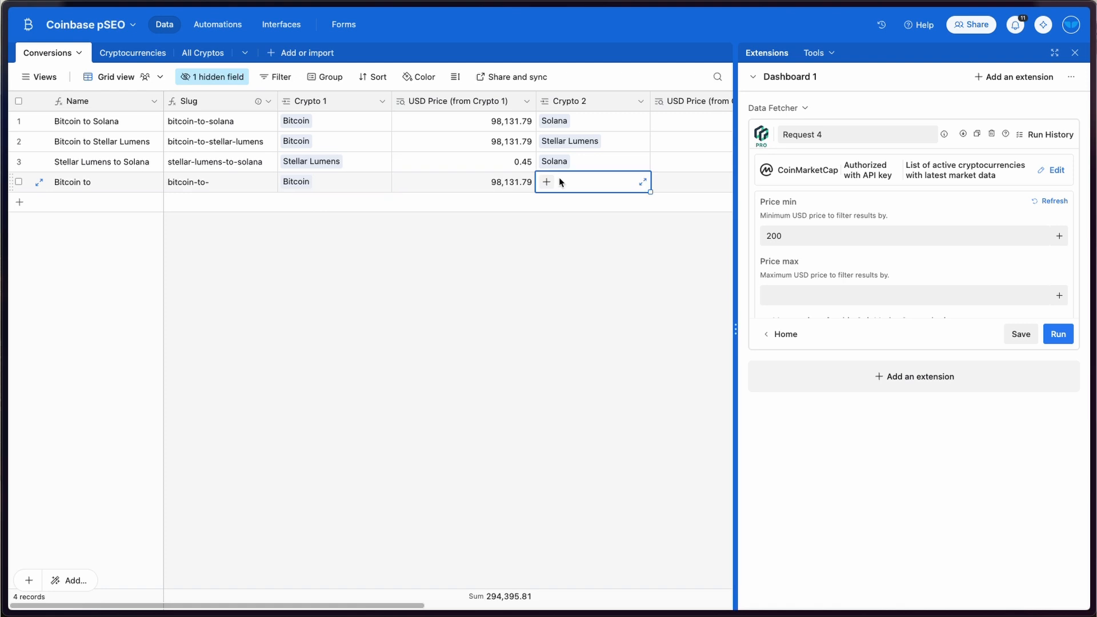
pyautogui.moveTo(560, 121); pyautogui.dragTo(559, 156)
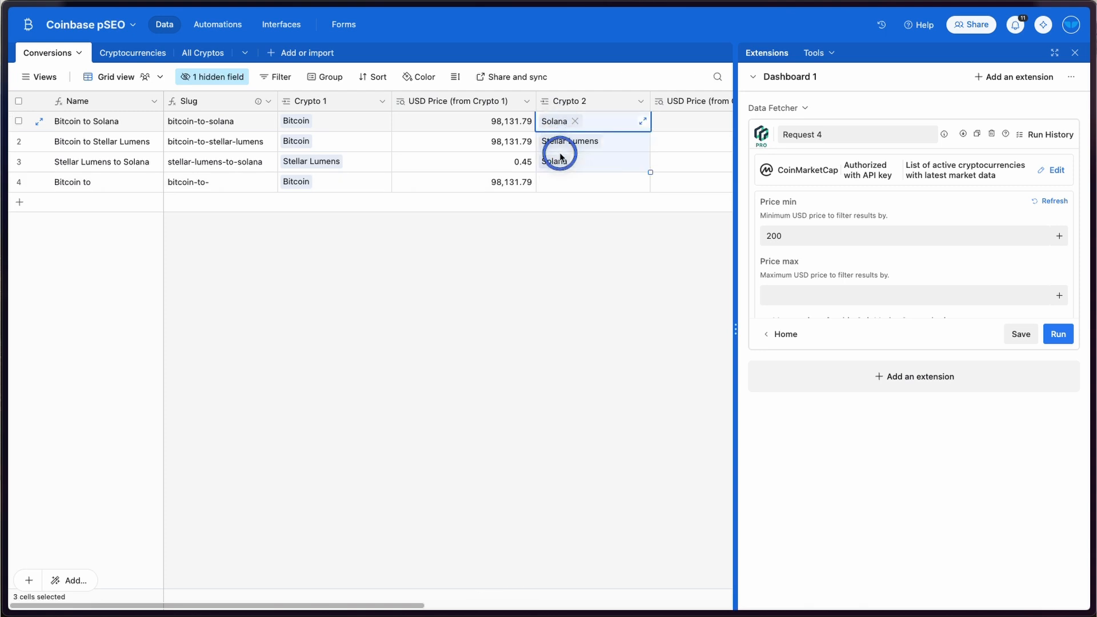
pyautogui.press('super+c')
pyautogui.click(566, 182)
pyautogui.press('super+v')
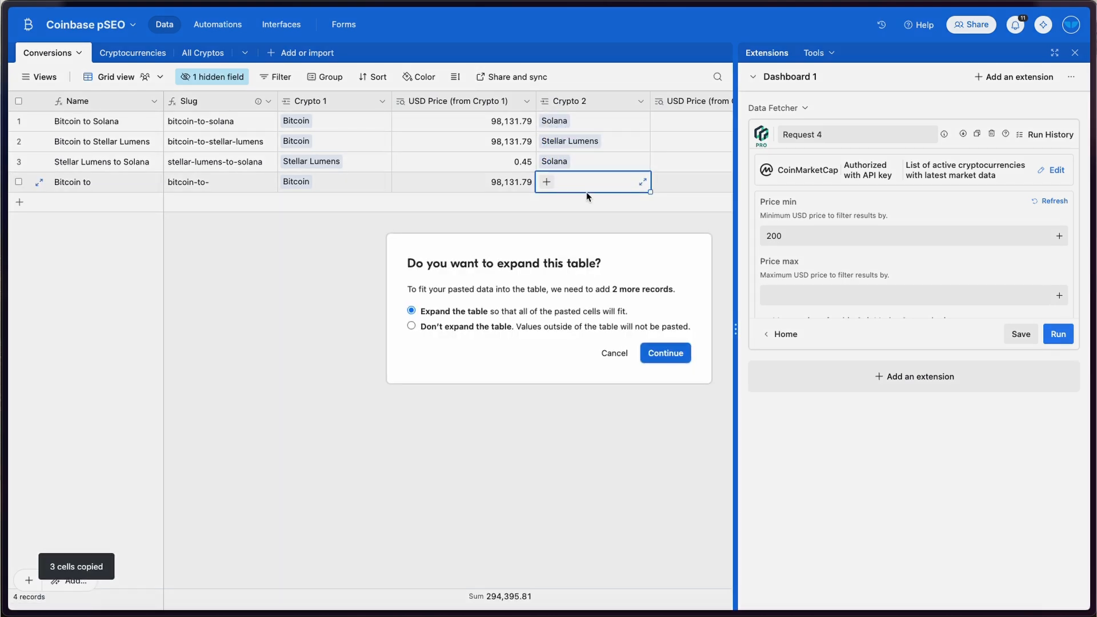
pyautogui.click(666, 352)
# - Paste the four existing Crypto 1 values into rows 5 onward, expanding the table to eight records
pyautogui.moveTo(320, 121); pyautogui.dragTo(337, 179)
pyautogui.press('super+c')
pyautogui.click(336, 203)
pyautogui.press('super+v')
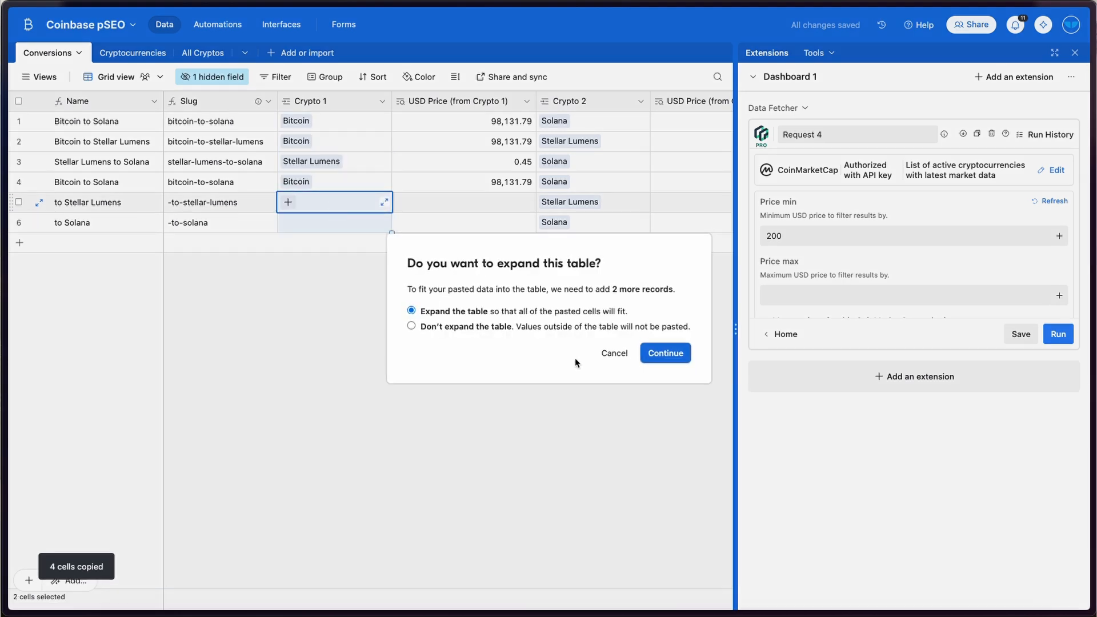
pyautogui.click(661, 355)
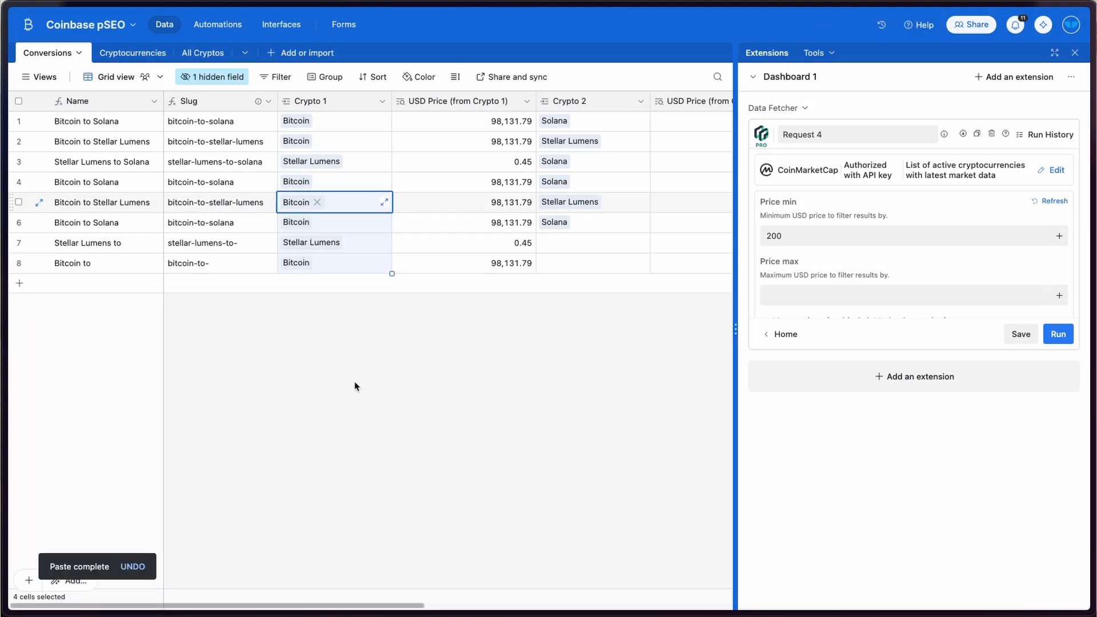